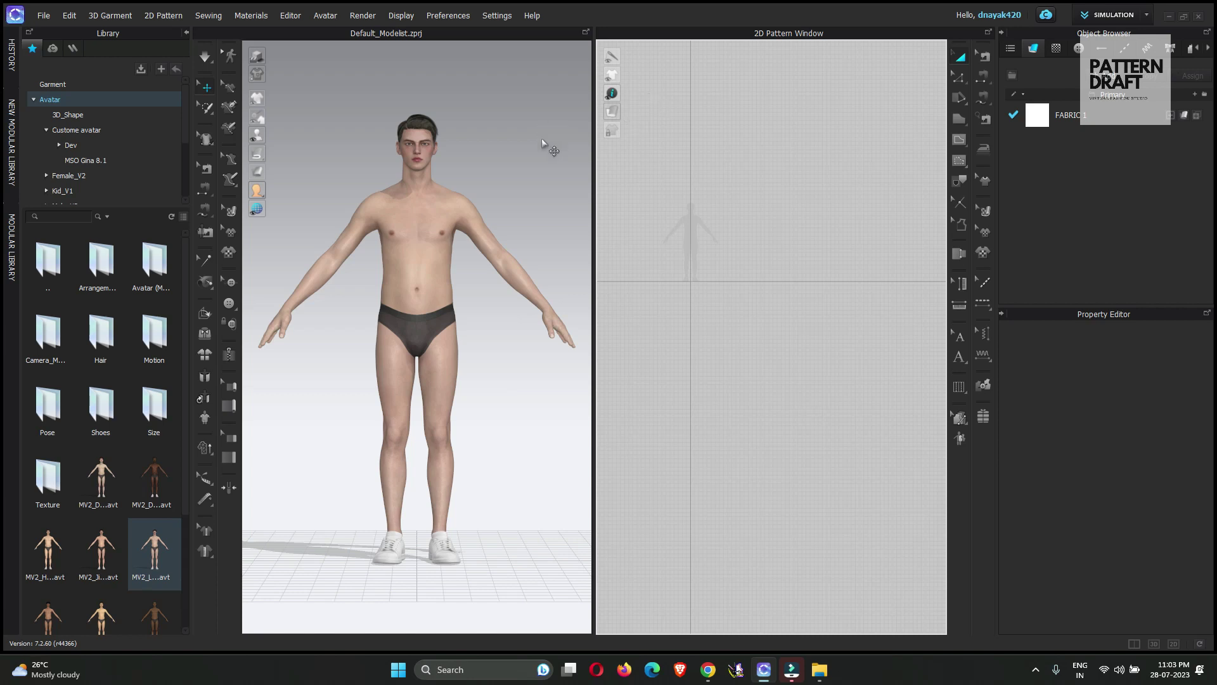
# - Start an FBX export of the avatar and browse to the CLO folder on the Desktop as the save location
pyautogui.click(43, 17)
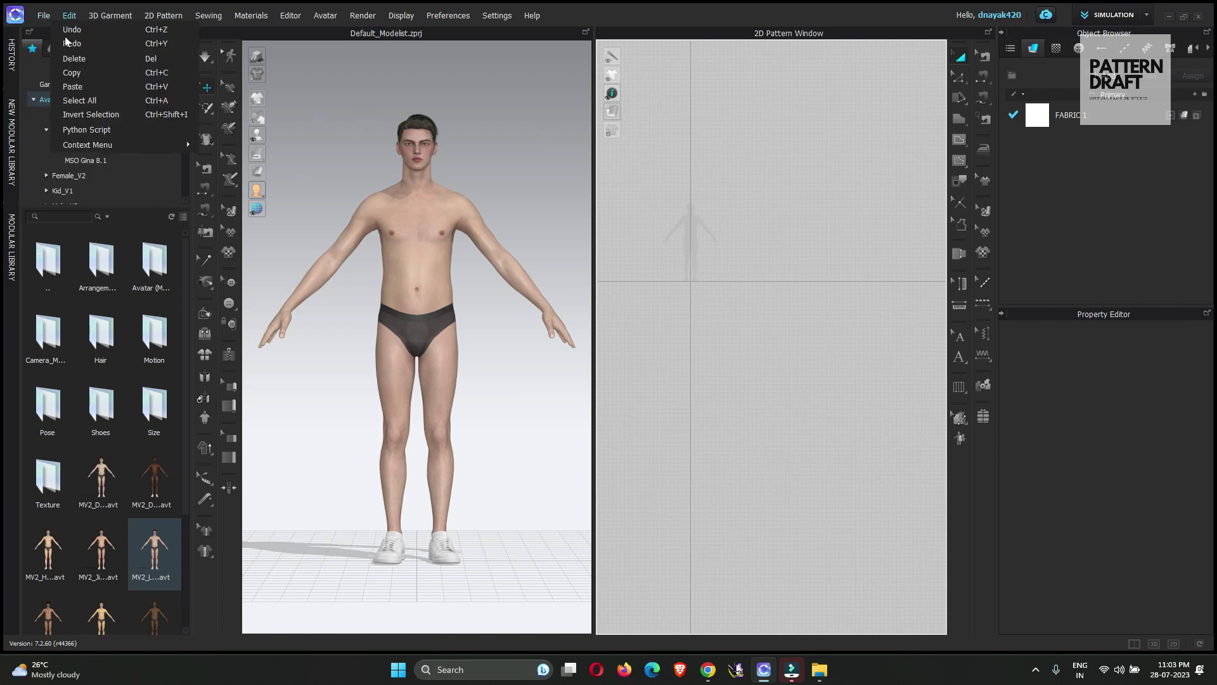
pyautogui.moveTo(67, 155)
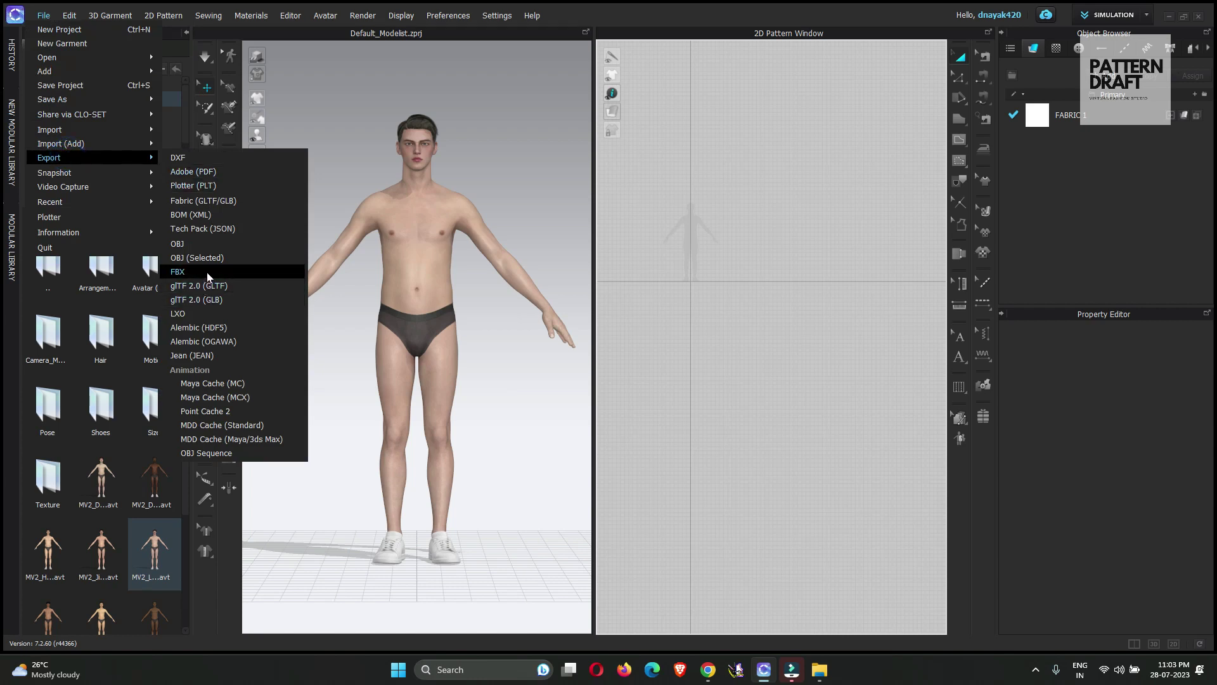
pyautogui.click(195, 285)
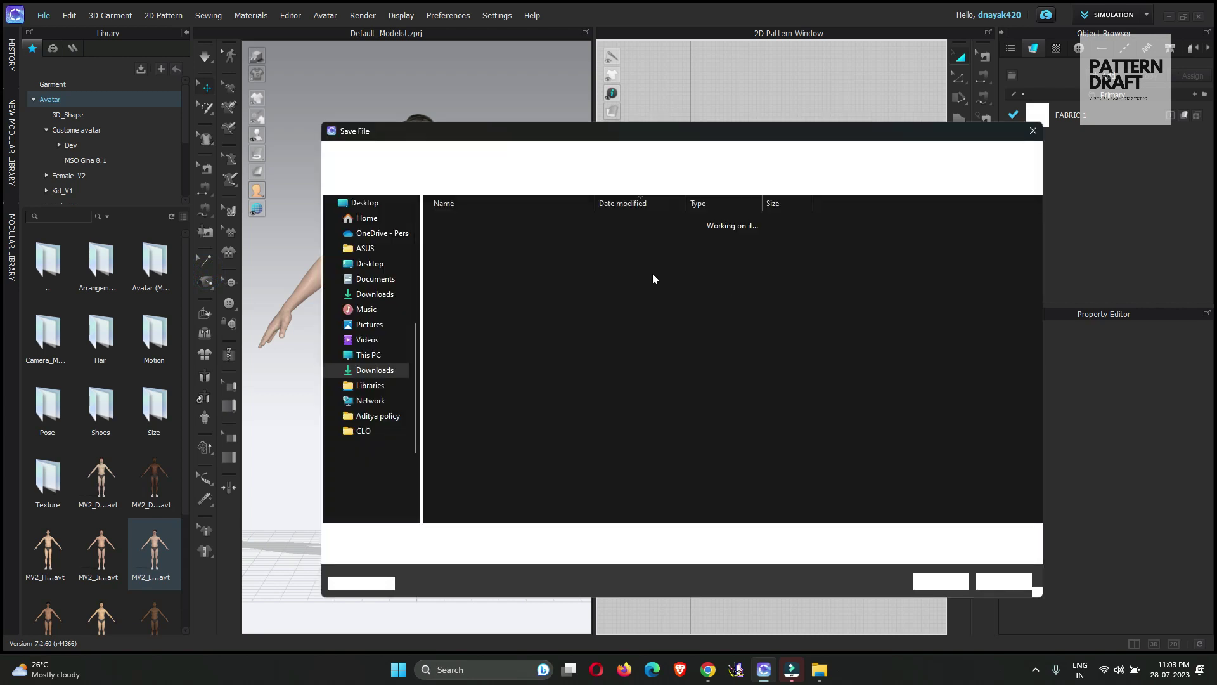
pyautogui.scroll(8, 362, 230)
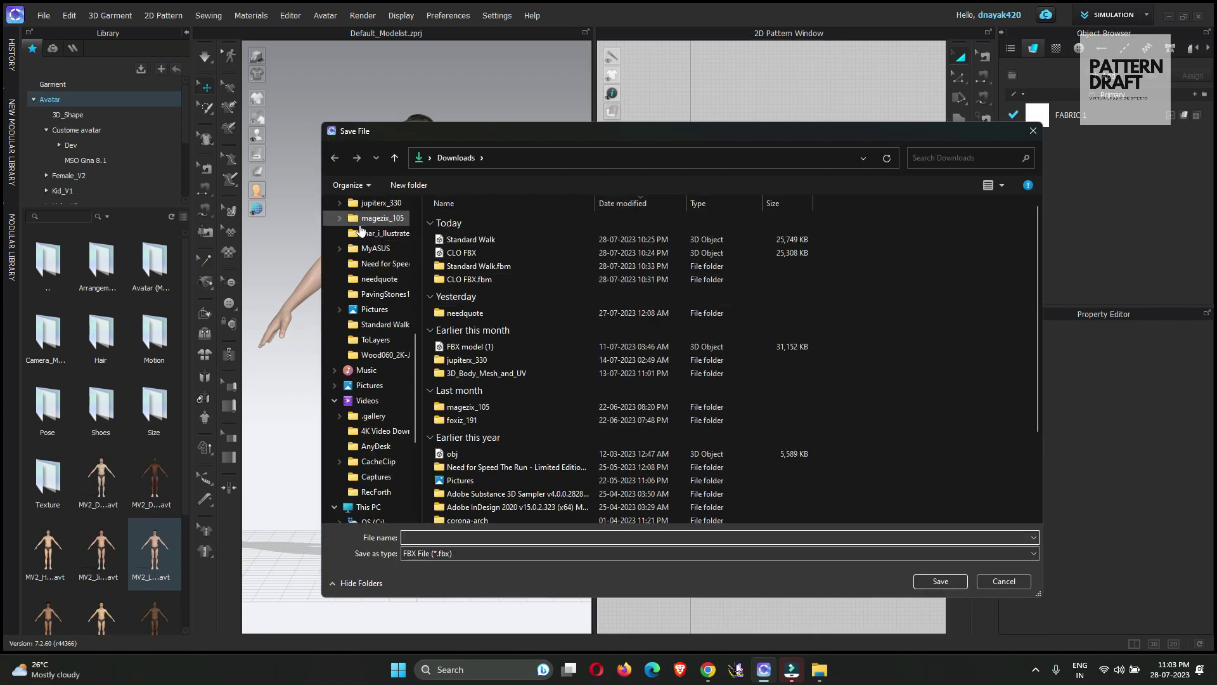
pyautogui.scroll(3, 362, 229)
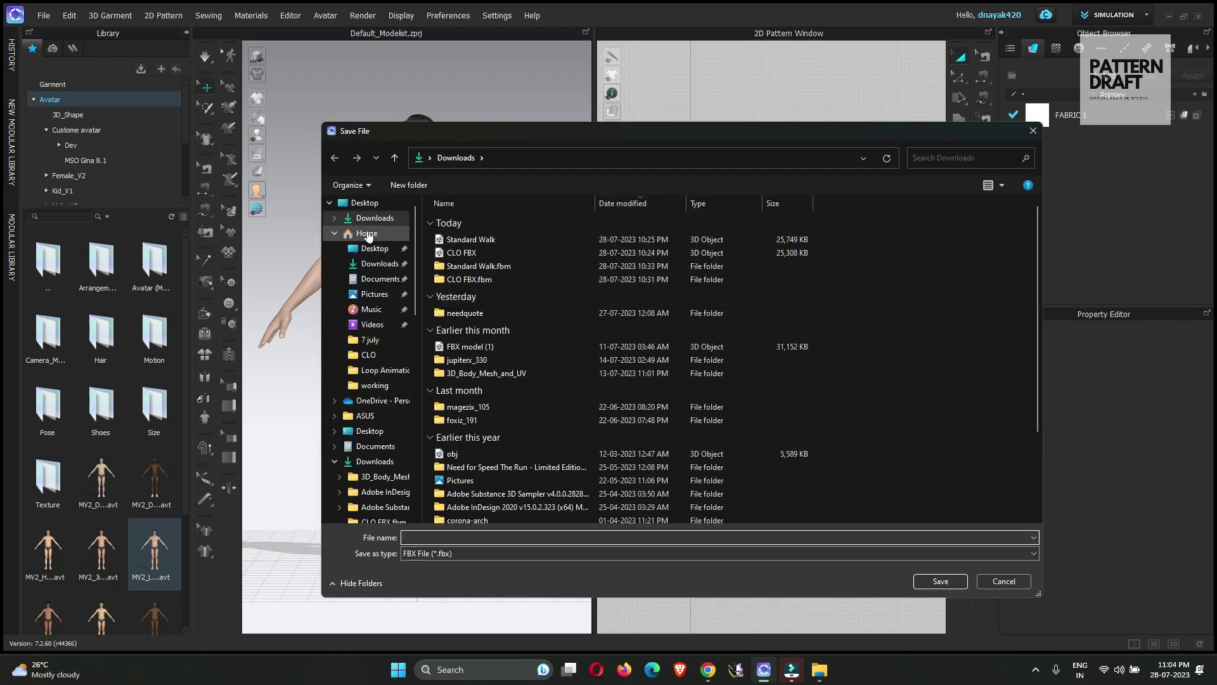
pyautogui.click(375, 222)
pyautogui.click(362, 203)
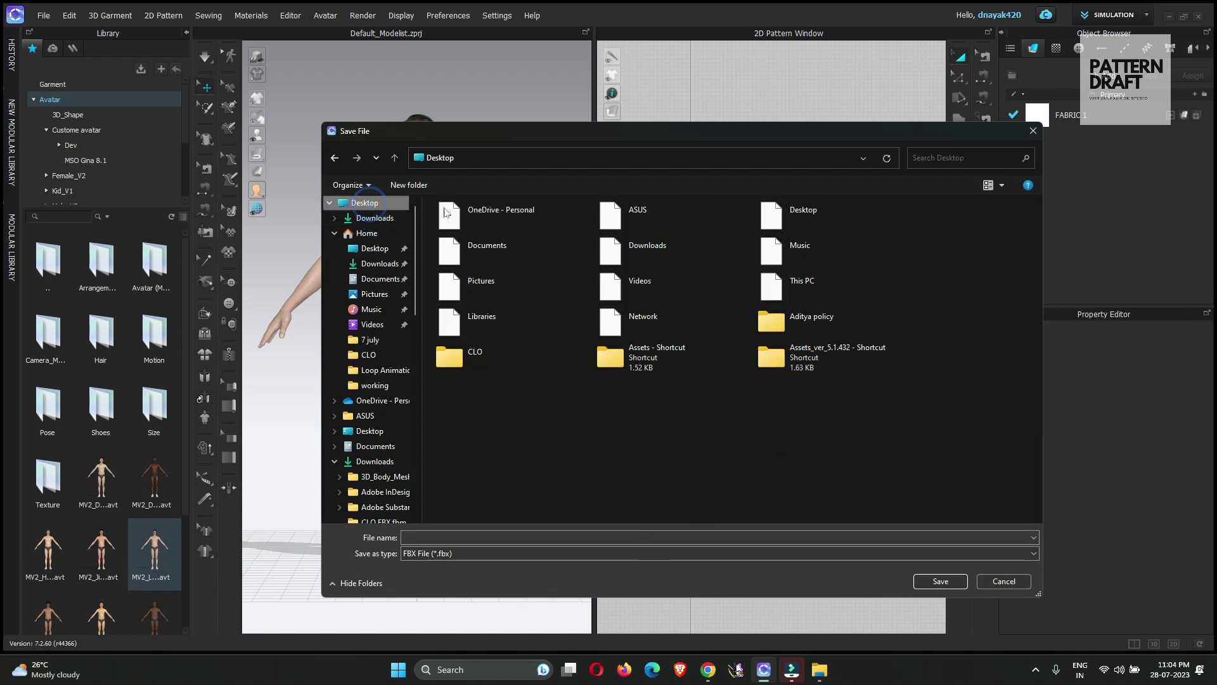
pyautogui.doubleClick(459, 356)
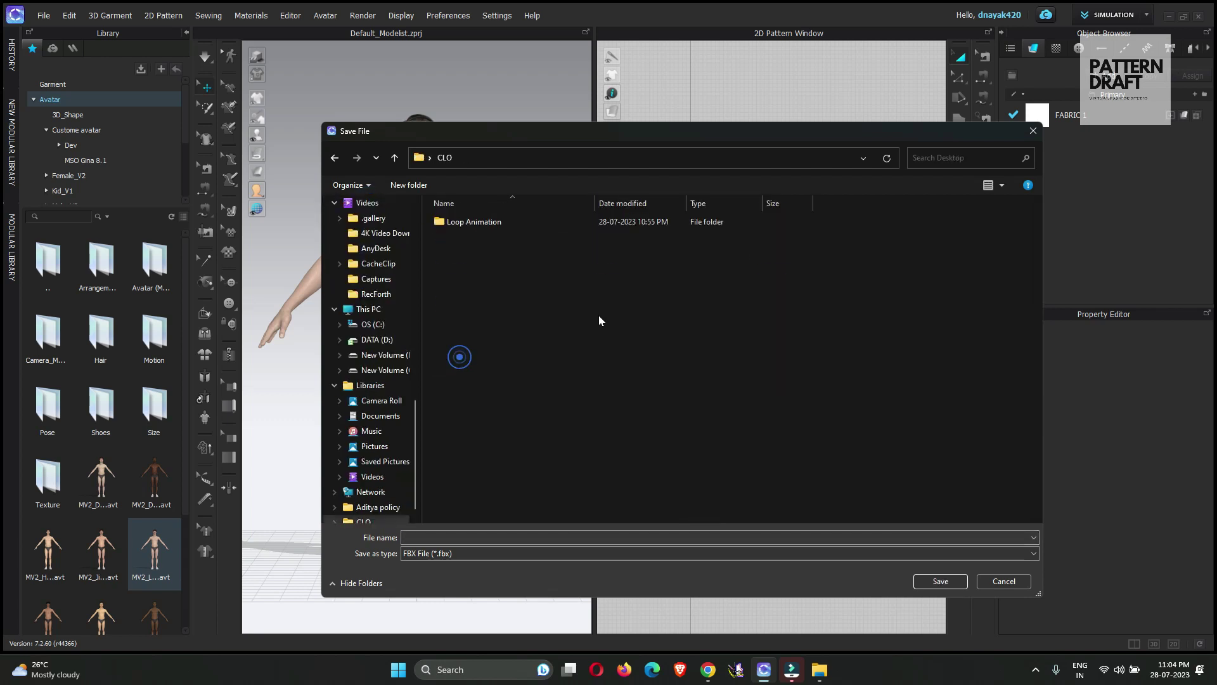
# - Create a folder named "Loop animation 2" inside the CLO folder and open it
pyautogui.rightClick(490, 264)
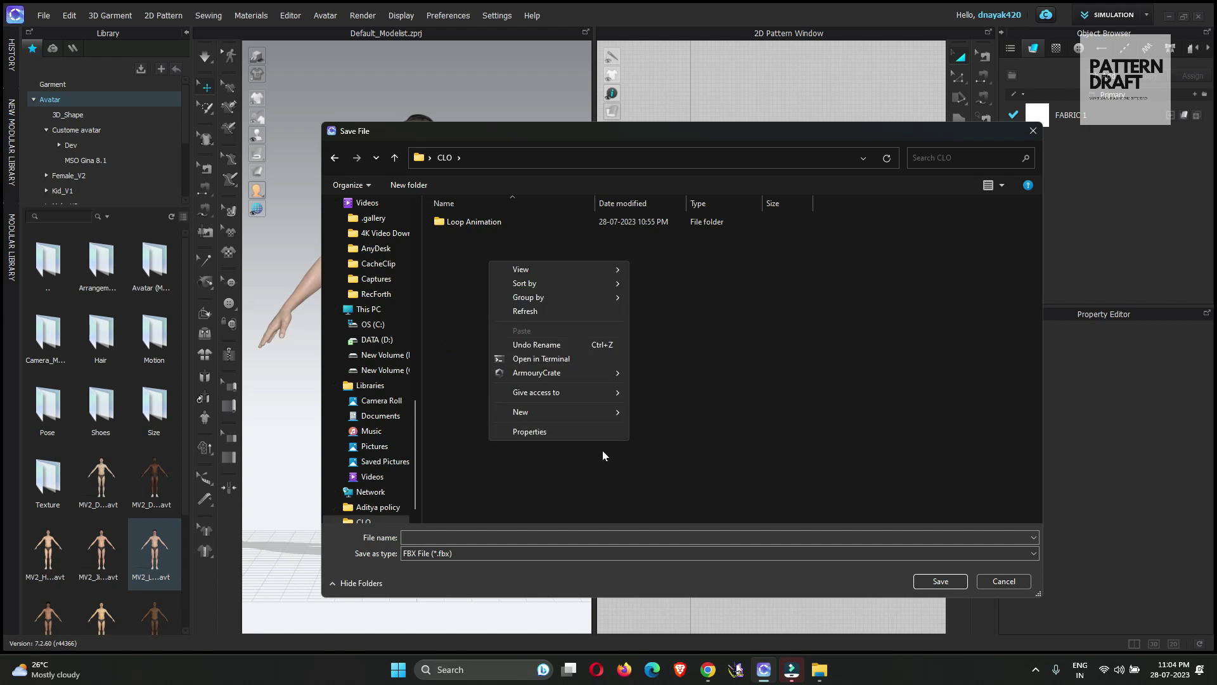
pyautogui.click(571, 411)
pyautogui.click(699, 416)
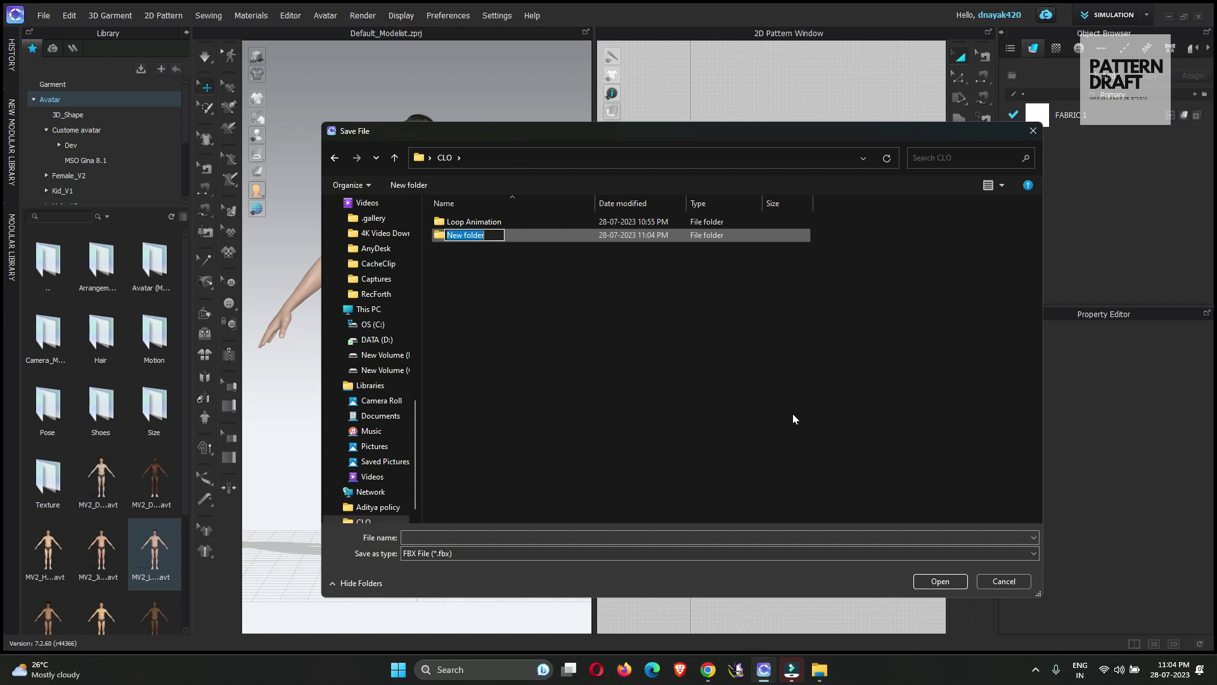
pyautogui.write('Loop animation 2')
pyautogui.press('Return')
pyautogui.doubleClick(500, 236)
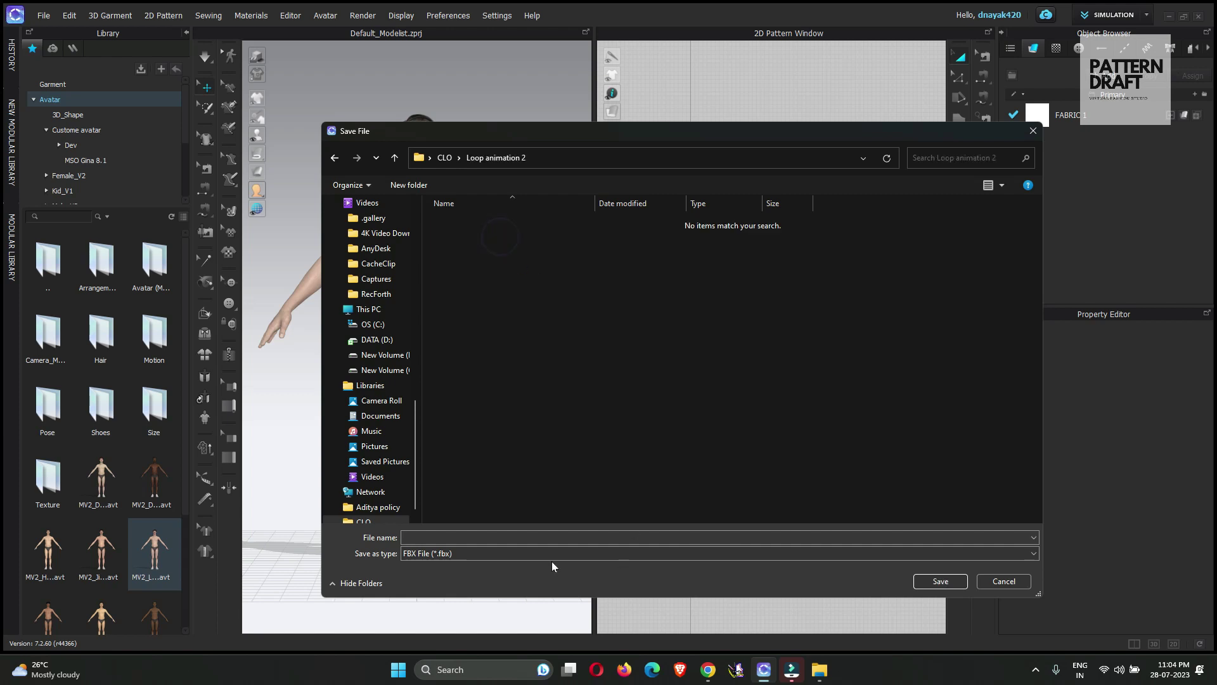
# - Name the FBX file "CLO FBX model" and confirm saving it in the new folder
pyautogui.click(524, 538)
pyautogui.write('CL')
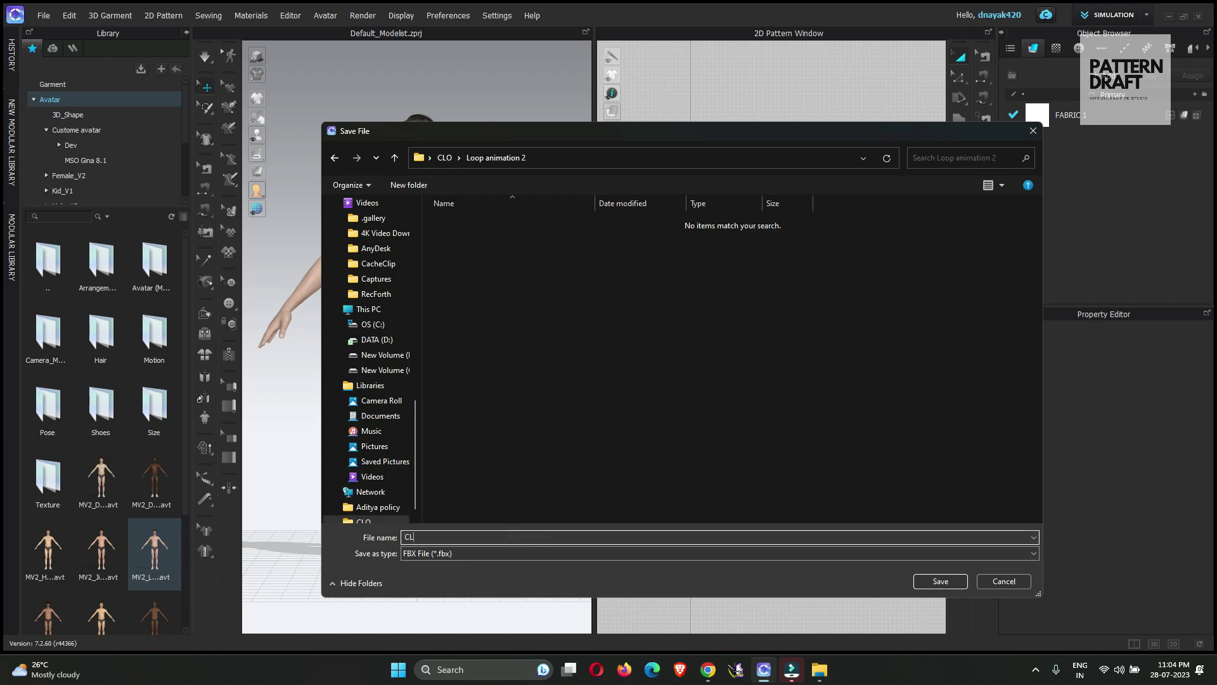
pyautogui.write('O FBX model')
pyautogui.press('Return')
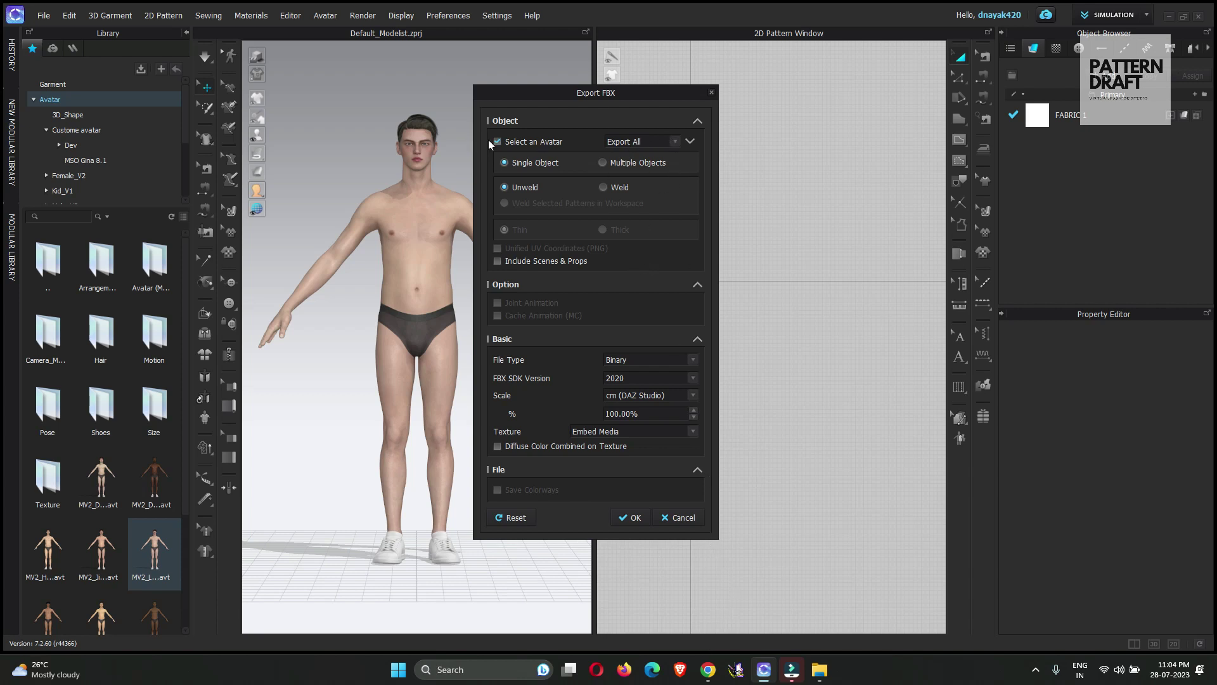
# - Check the avatar export selection in the FBX export options and run the export
pyautogui.click(629, 142)
pyautogui.click(633, 160)
pyautogui.click(647, 142)
pyautogui.click(629, 515)
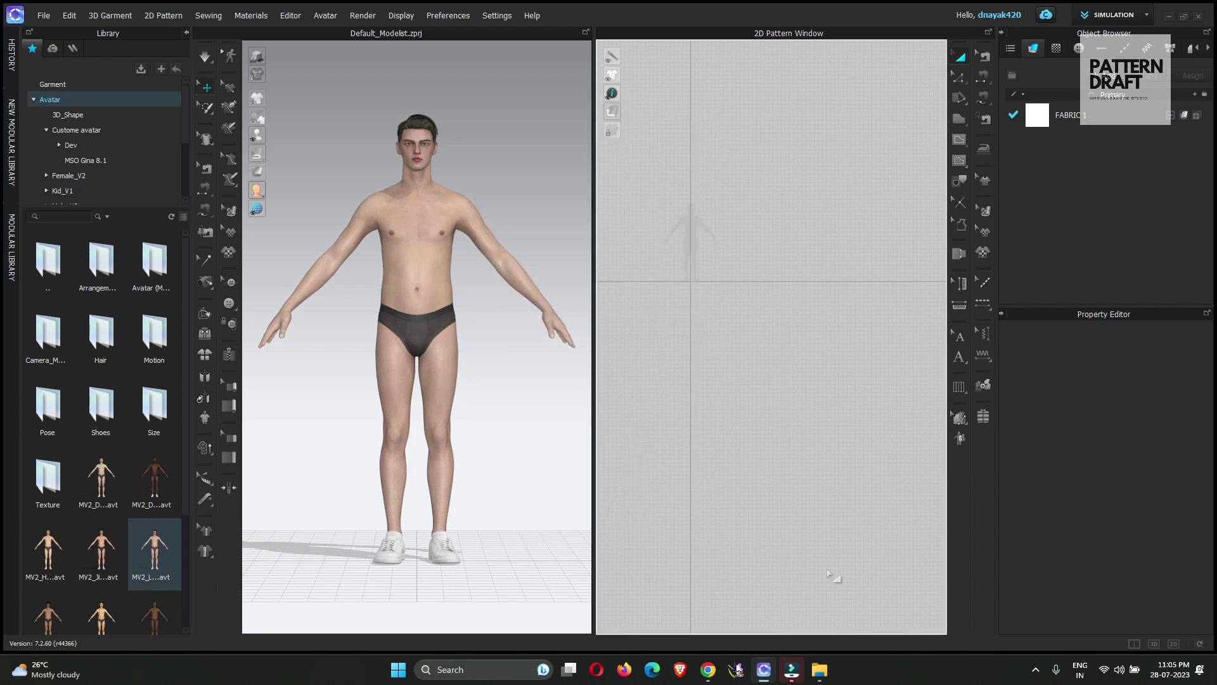
# - Switch to Mixamo in Chrome and upload "CLO FBX model" from the Loop animation 2 folder as a new character
pyautogui.click(708, 669)
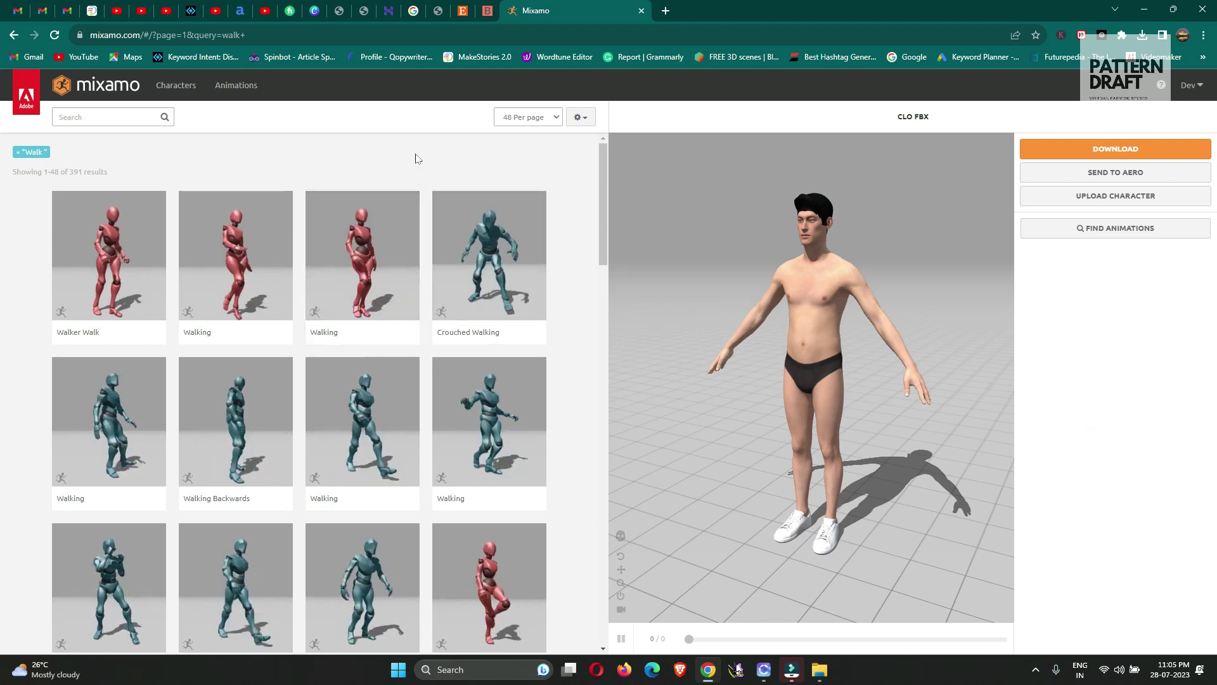
pyautogui.click(1128, 200)
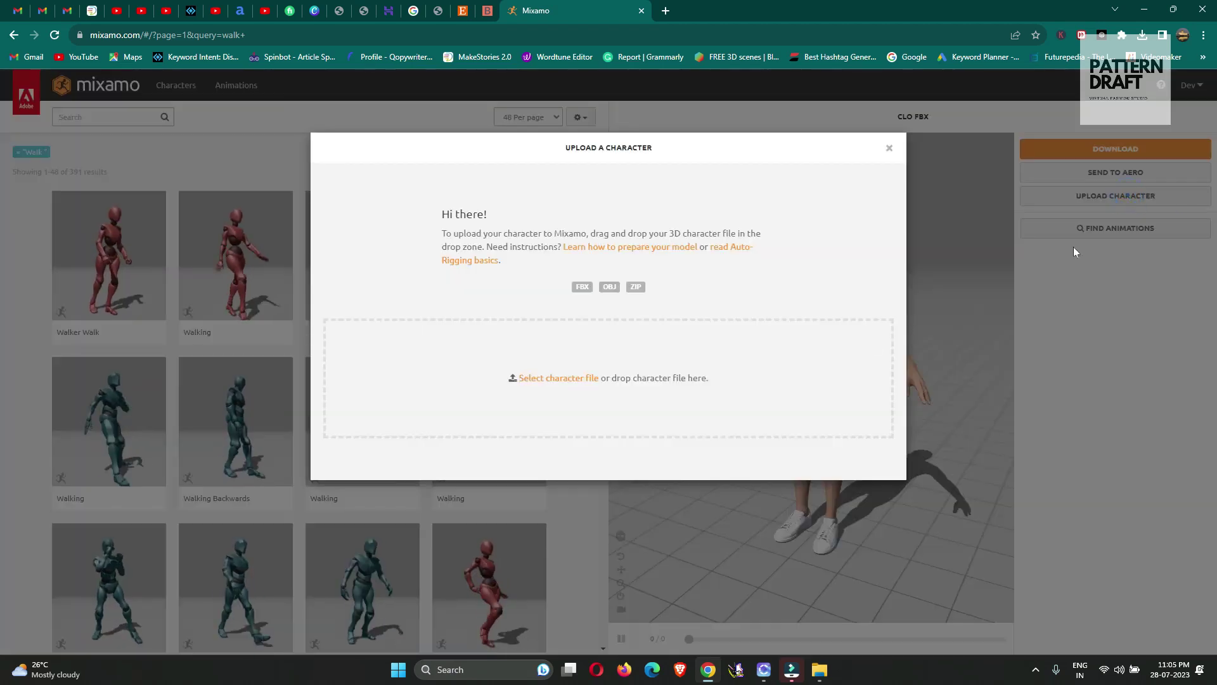
pyautogui.click(574, 378)
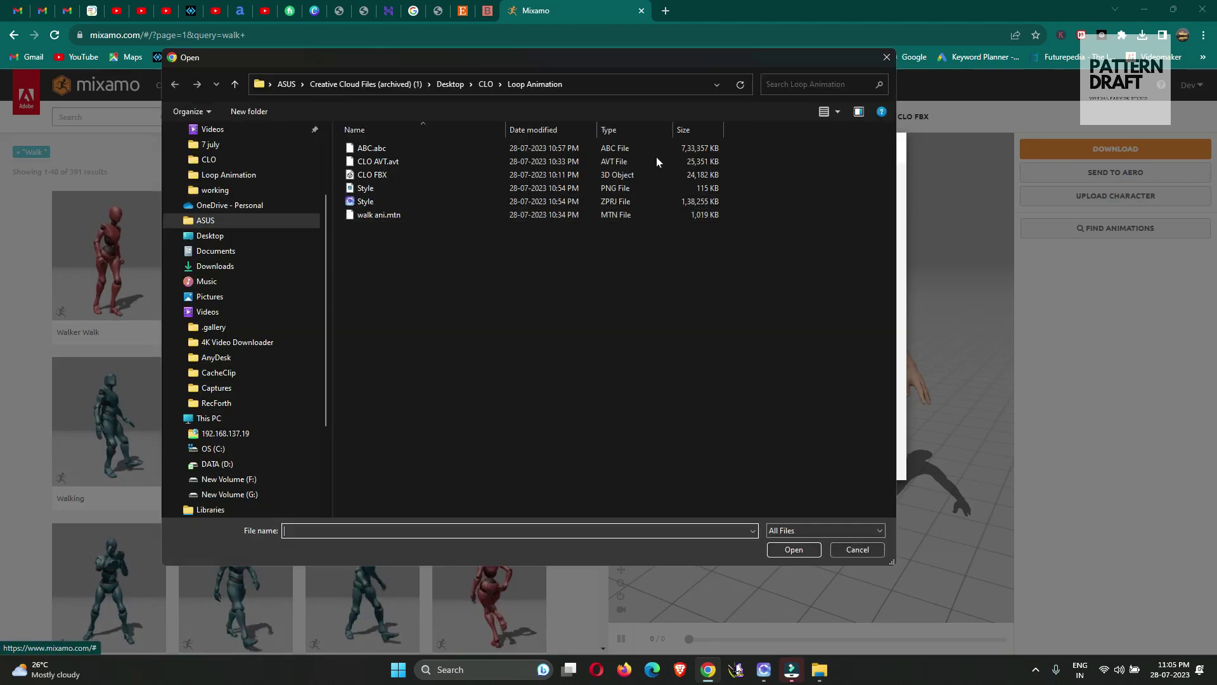
pyautogui.click(484, 277)
pyautogui.click(487, 86)
pyautogui.doubleClick(443, 155)
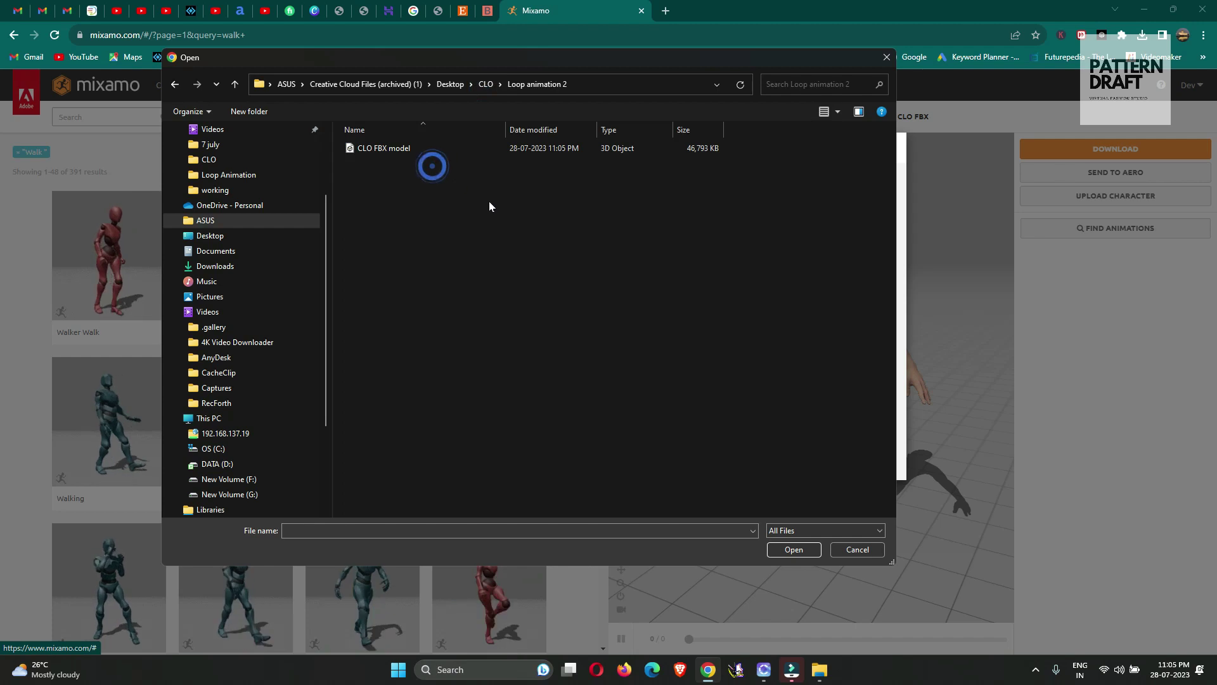
pyautogui.click(401, 148)
pyautogui.doubleClick(402, 146)
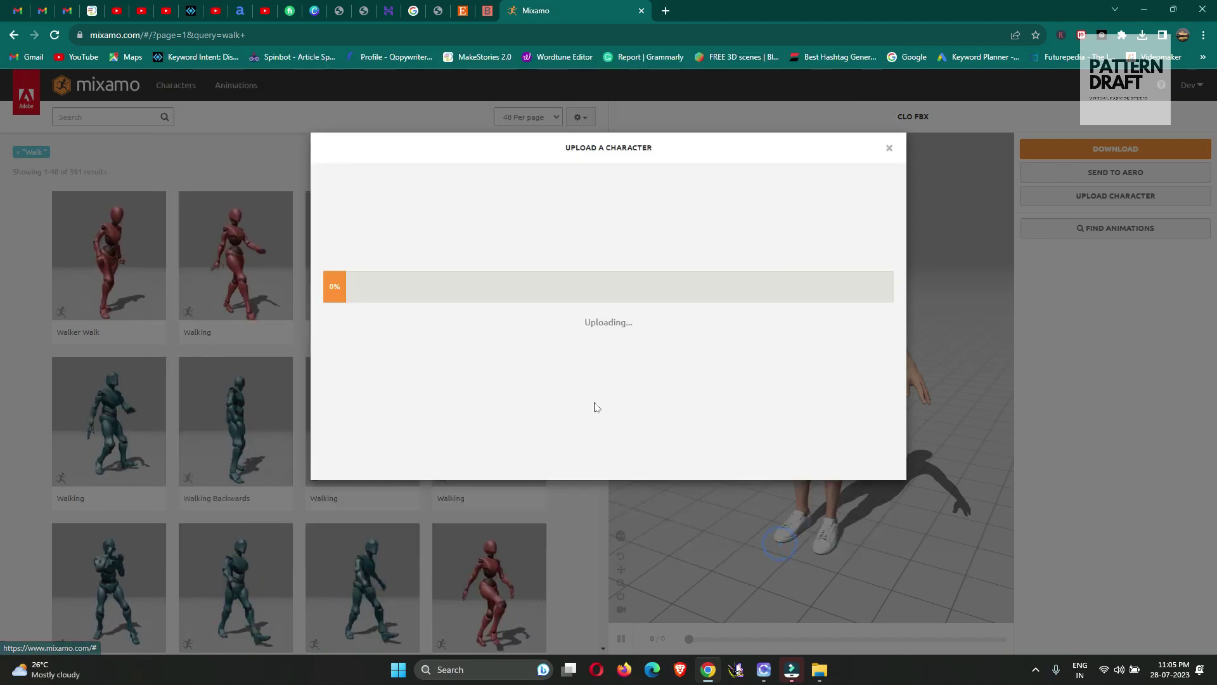
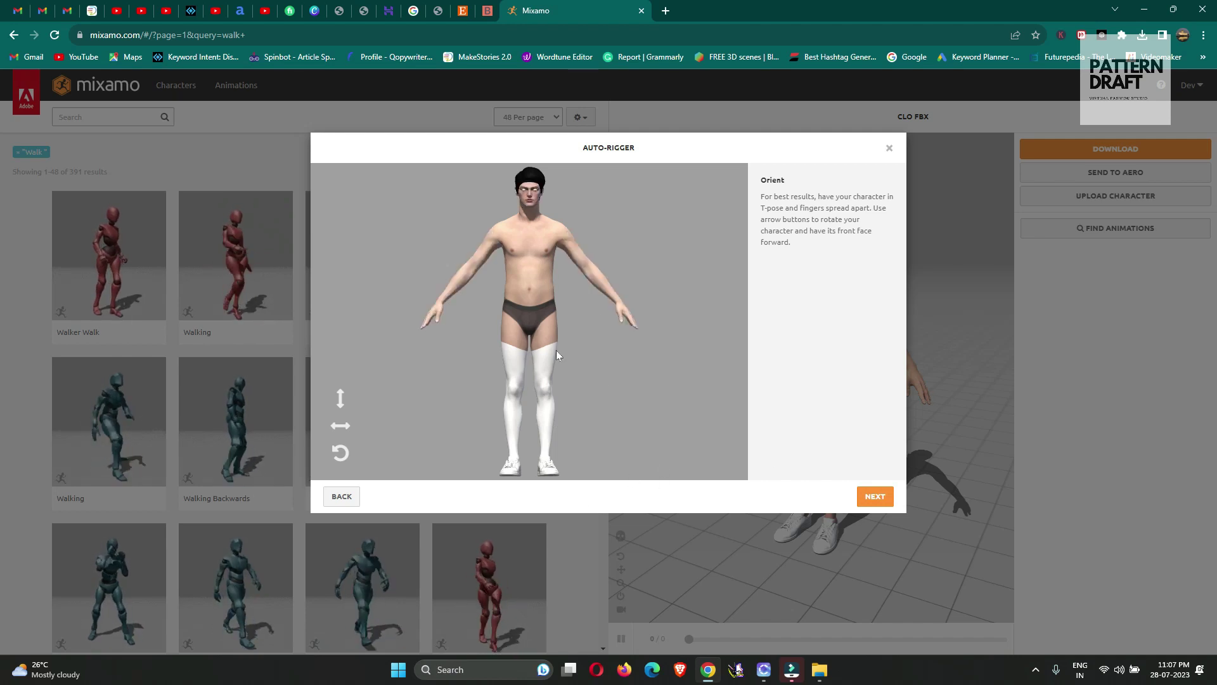
# - Accept the character's orientation, place the chin, wrist, elbow, knee and groin markers with symmetry on, and start auto-rigging
pyautogui.click(874, 496)
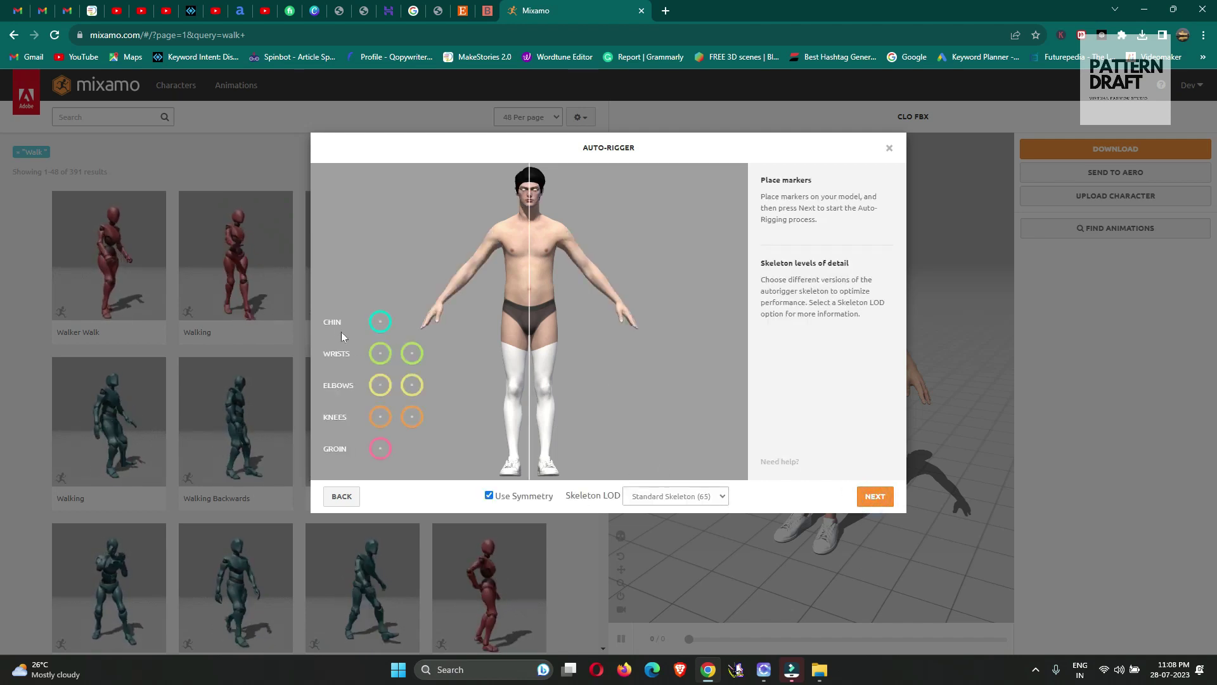
pyautogui.moveTo(379, 324)
pyautogui.mouseDown()
pyautogui.moveTo(517, 190)
pyautogui.moveTo(435, 273)
pyautogui.moveTo(345, 332)
pyautogui.moveTo(510, 267)
pyautogui.moveTo(524, 186)
pyautogui.moveTo(530, 210)
pyautogui.mouseUp()
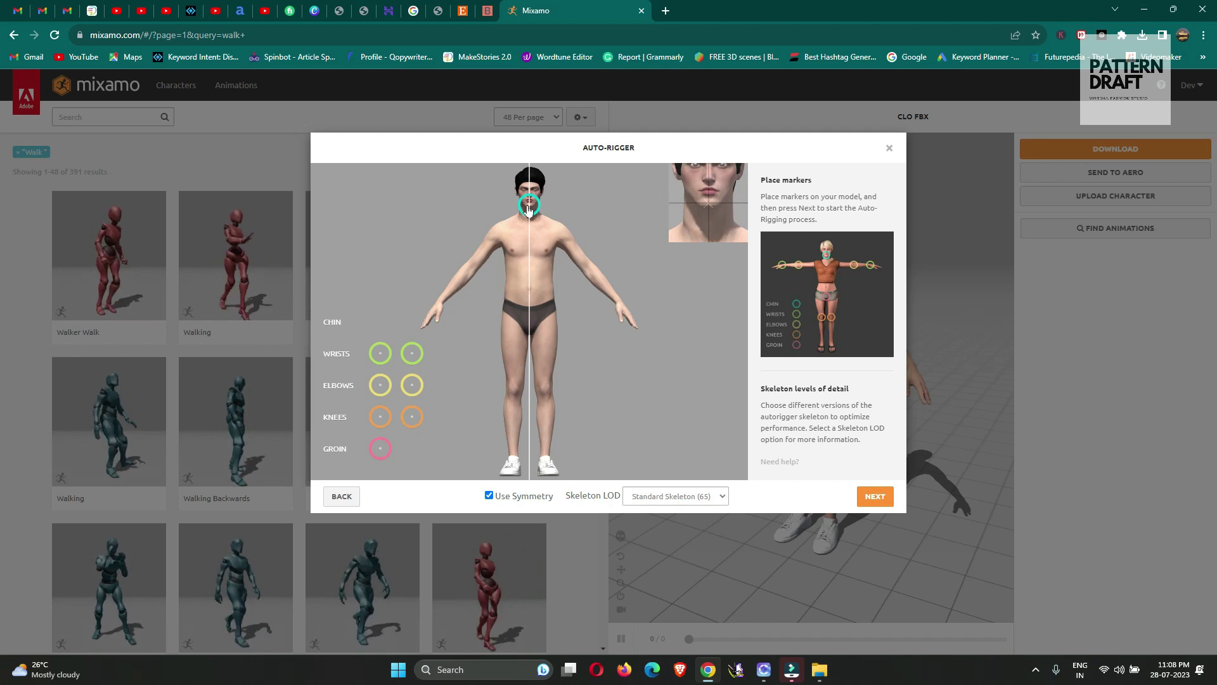
pyautogui.moveTo(529, 209); pyautogui.dragTo(529, 209)
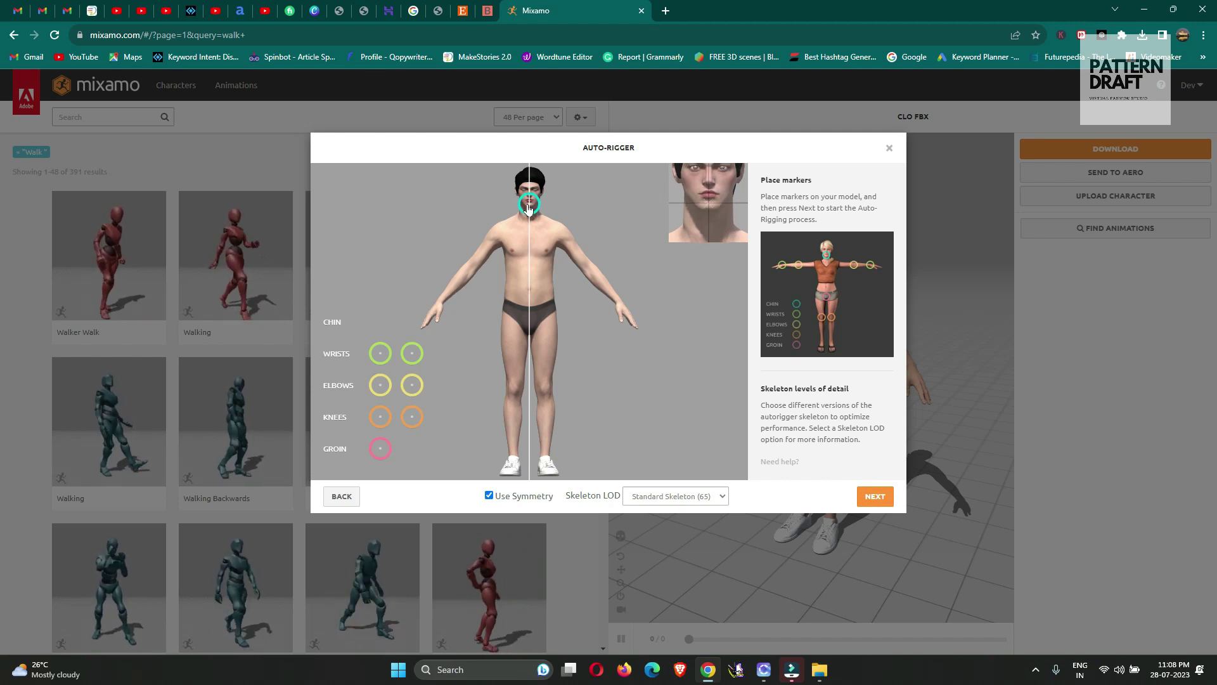
pyautogui.moveTo(373, 362); pyautogui.dragTo(442, 307)
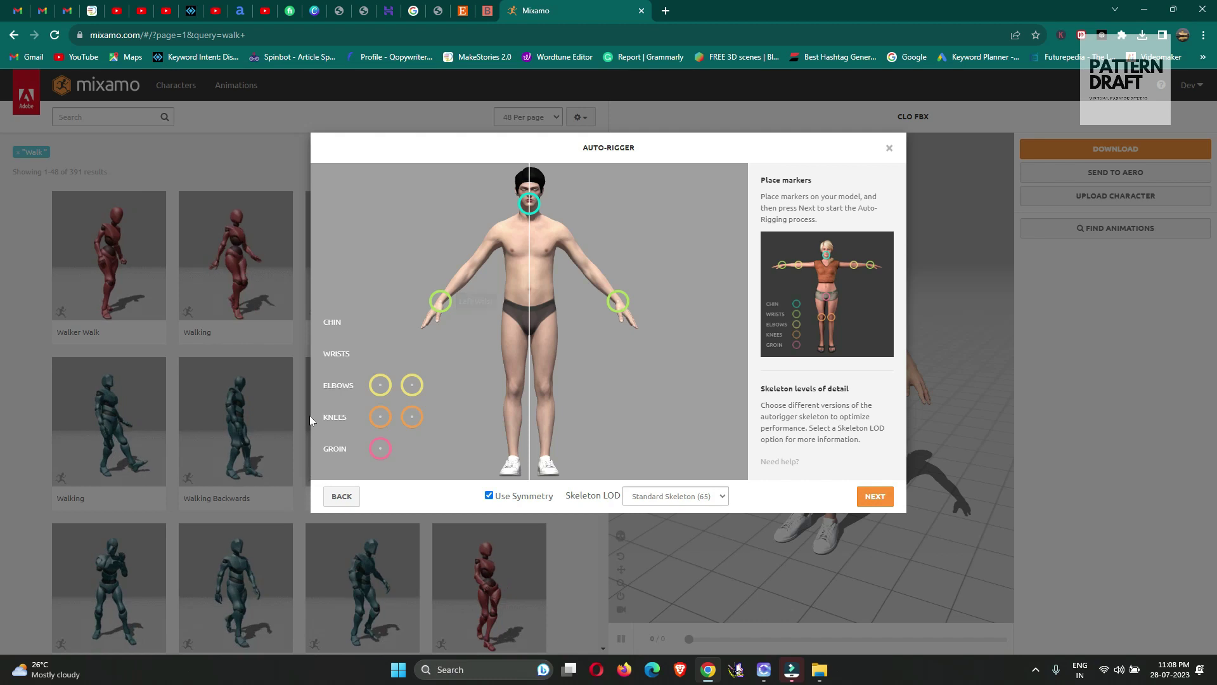
pyautogui.moveTo(381, 385)
pyautogui.mouseDown()
pyautogui.moveTo(509, 293)
pyautogui.moveTo(501, 272)
pyautogui.moveTo(472, 274)
pyautogui.mouseUp()
pyautogui.moveTo(381, 417)
pyautogui.mouseDown()
pyautogui.moveTo(506, 413)
pyautogui.moveTo(515, 393)
pyautogui.mouseUp()
pyautogui.moveTo(380, 448)
pyautogui.mouseDown()
pyautogui.moveTo(400, 447)
pyautogui.moveTo(387, 449)
pyautogui.moveTo(531, 336)
pyautogui.mouseUp()
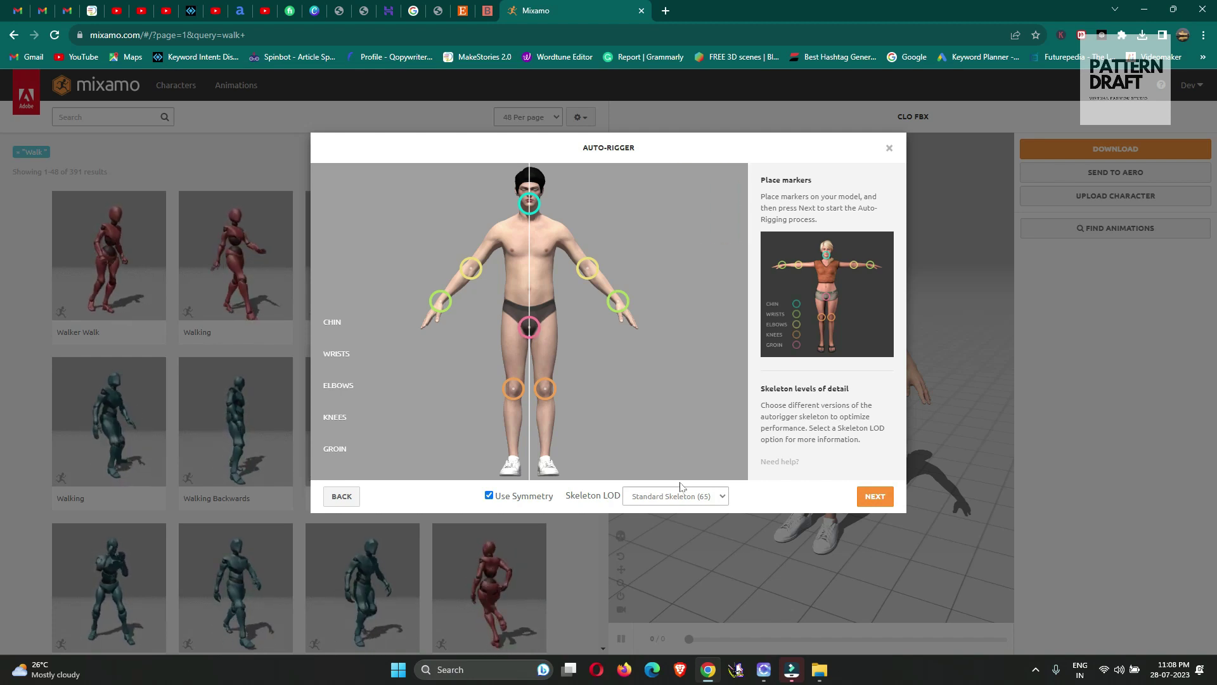
pyautogui.click(877, 498)
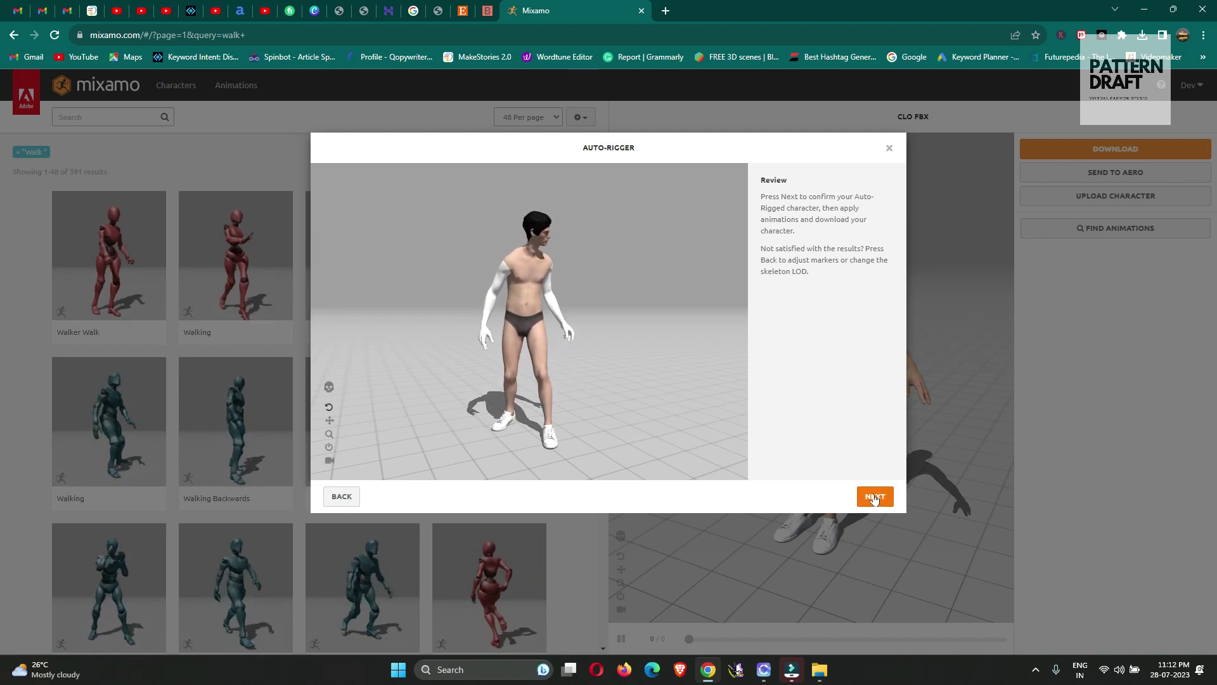
# - Approve the auto-rigged character and proceed with it in place of the previous character
pyautogui.click(647, 325)
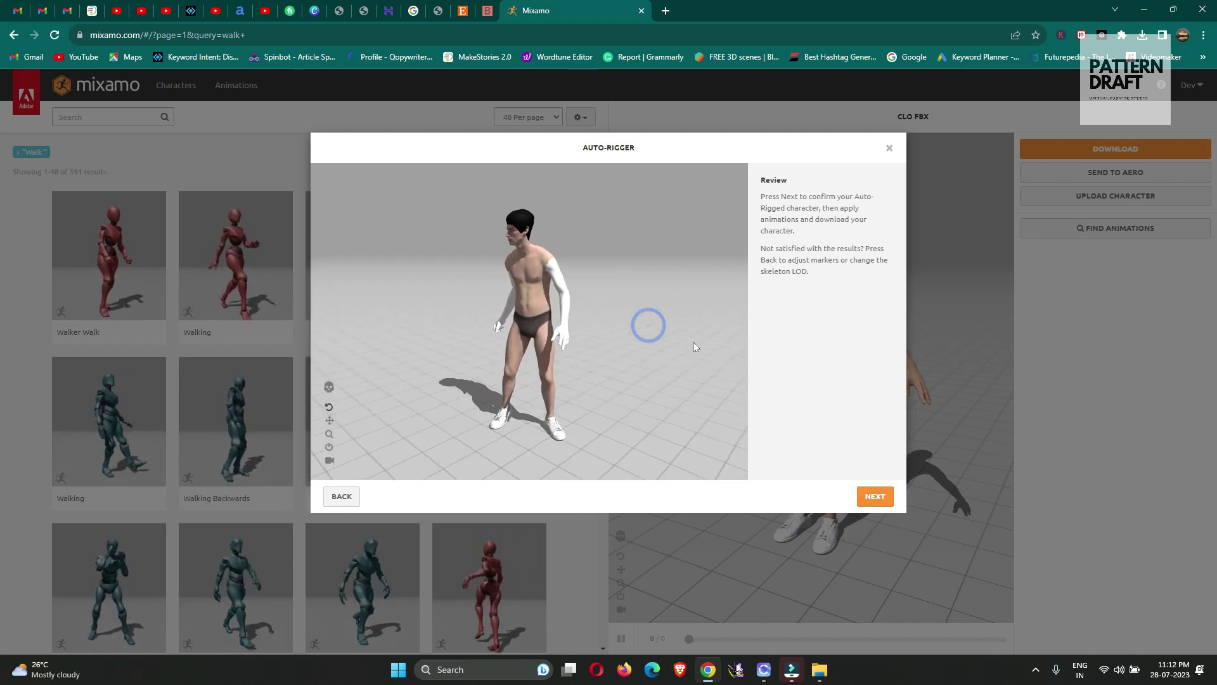
pyautogui.click(875, 496)
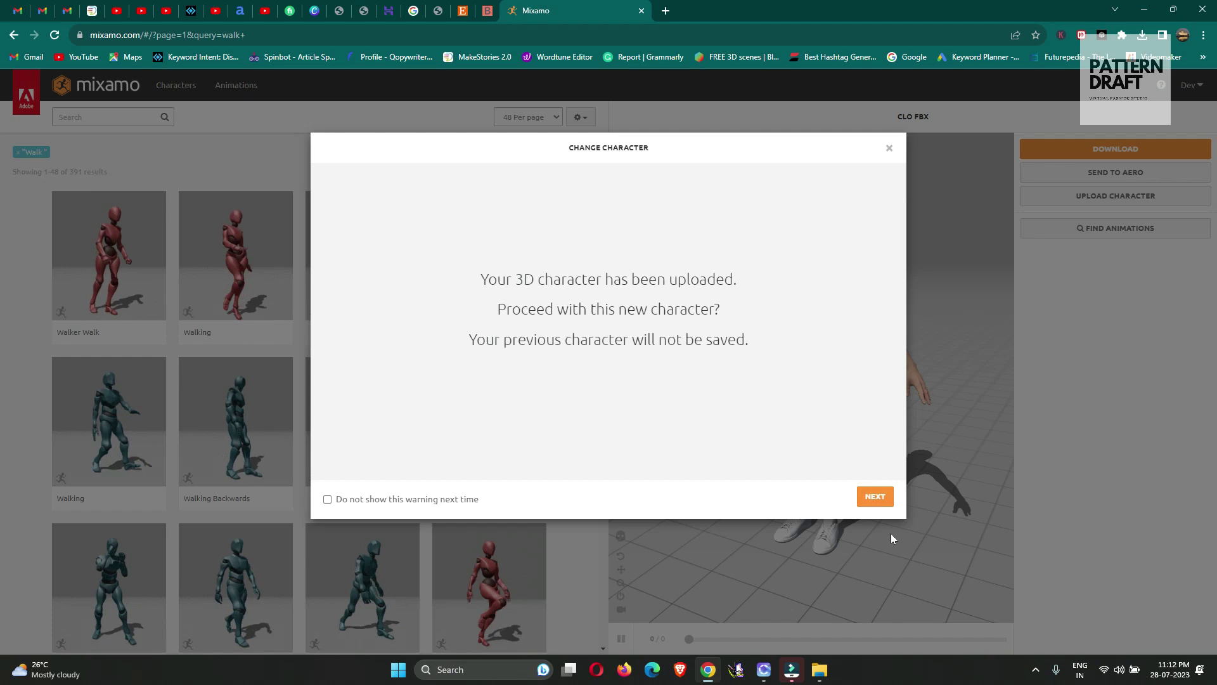
pyautogui.click(871, 497)
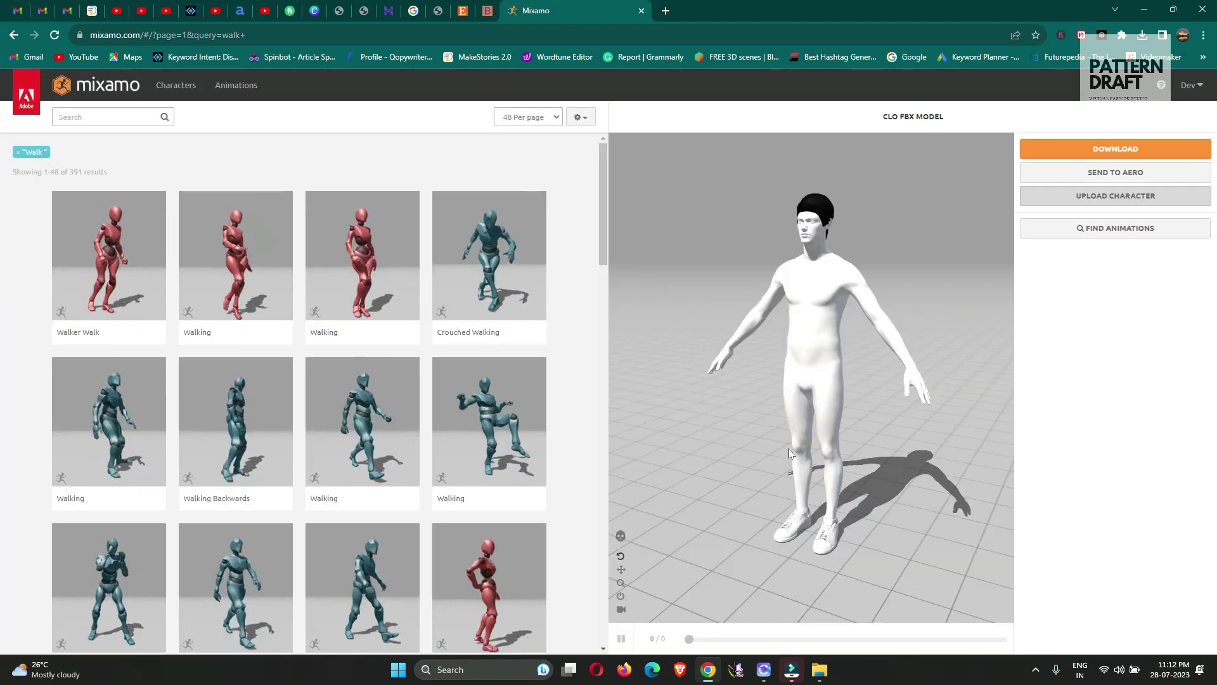
# - Download the rigged character as FBX Binary with the pose set to Original Pose(.fbx)
pyautogui.moveTo(765, 453); pyautogui.dragTo(800, 451)
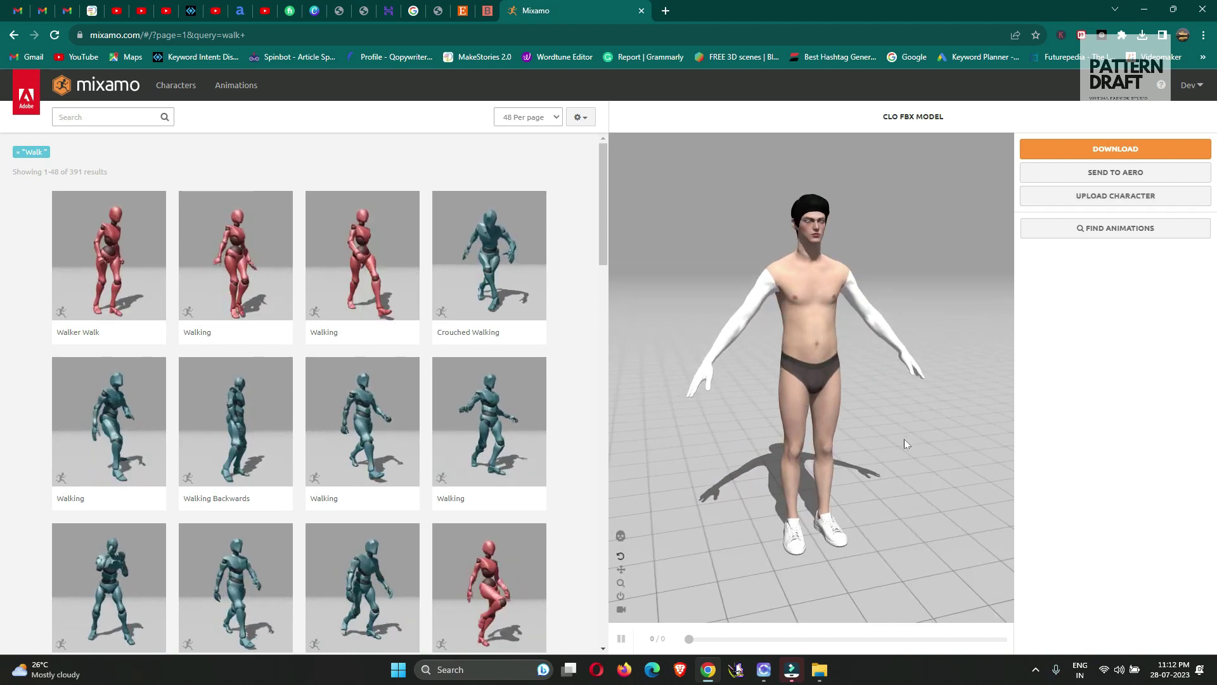
pyautogui.moveTo(905, 444); pyautogui.dragTo(794, 449)
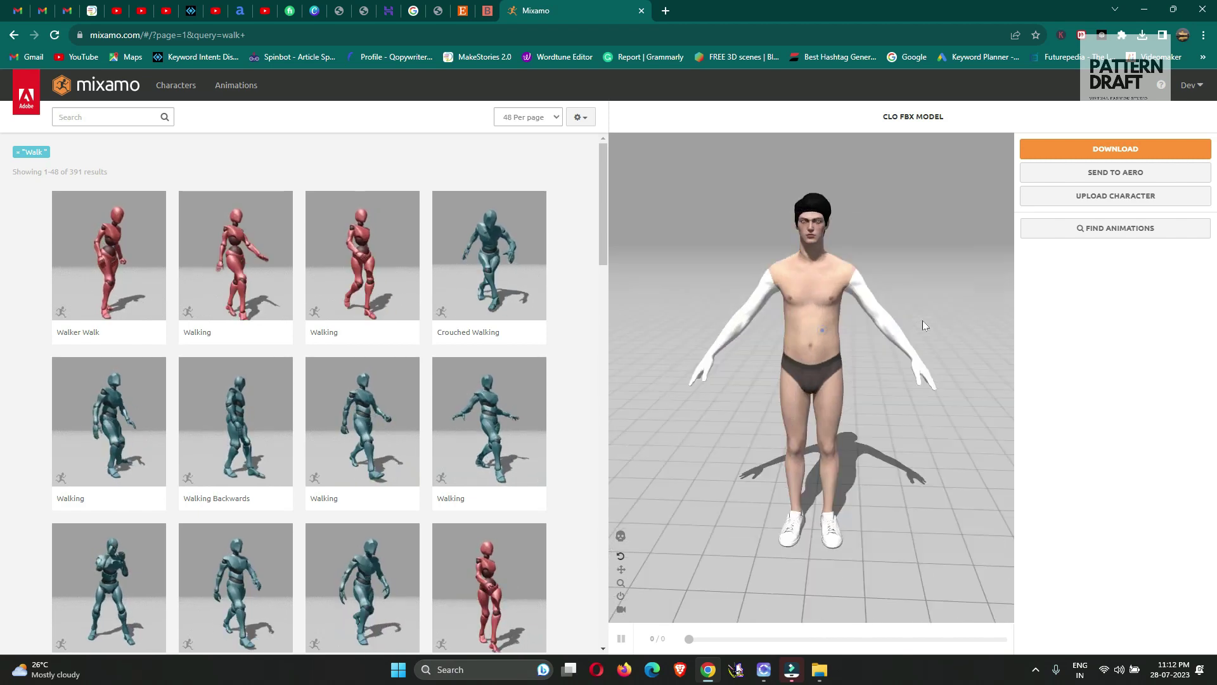
pyautogui.click(1111, 154)
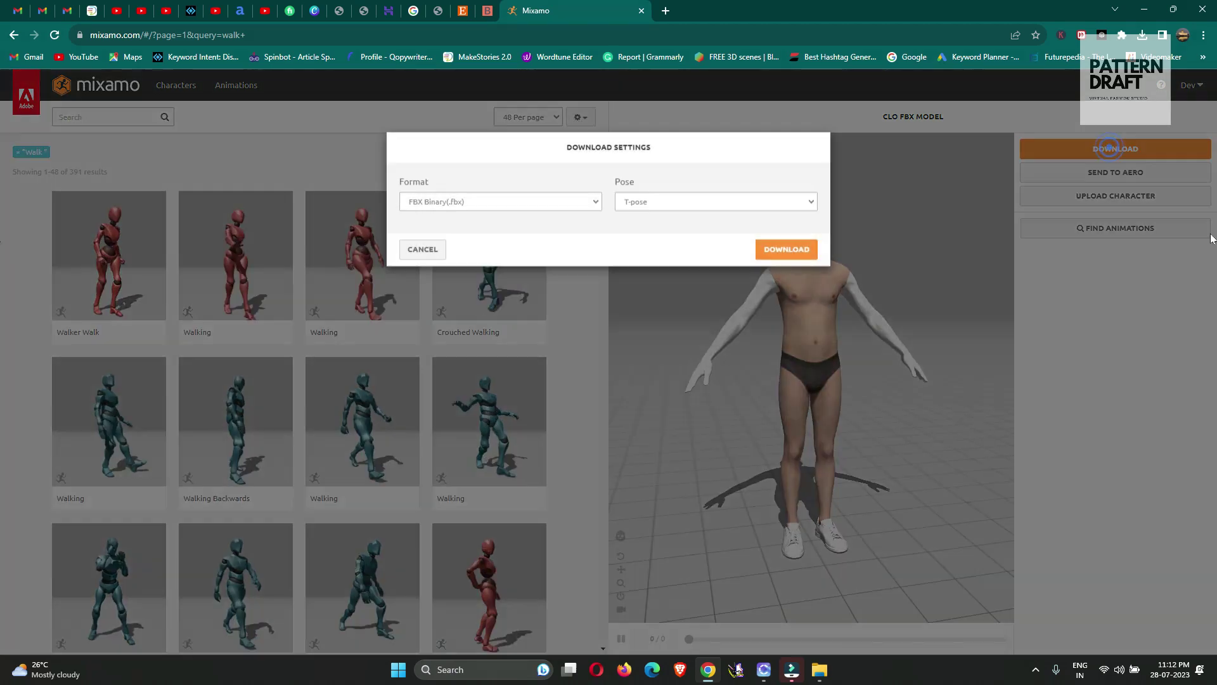
pyautogui.click(709, 204)
pyautogui.click(647, 226)
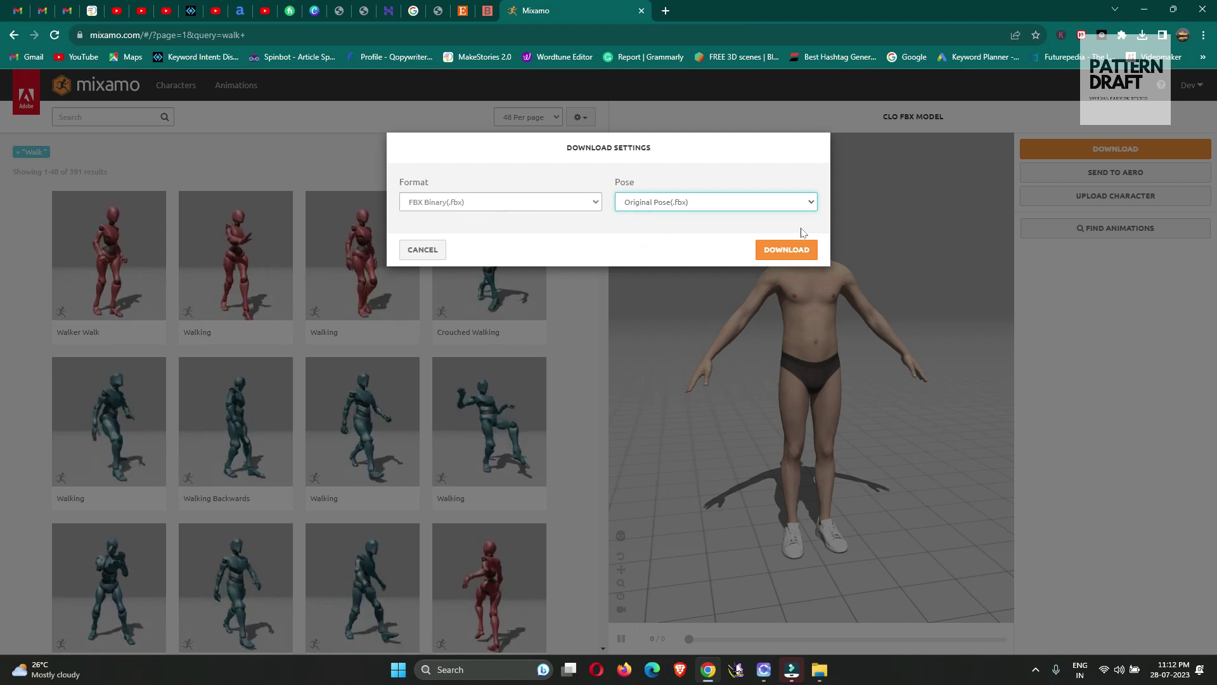
pyautogui.click(795, 250)
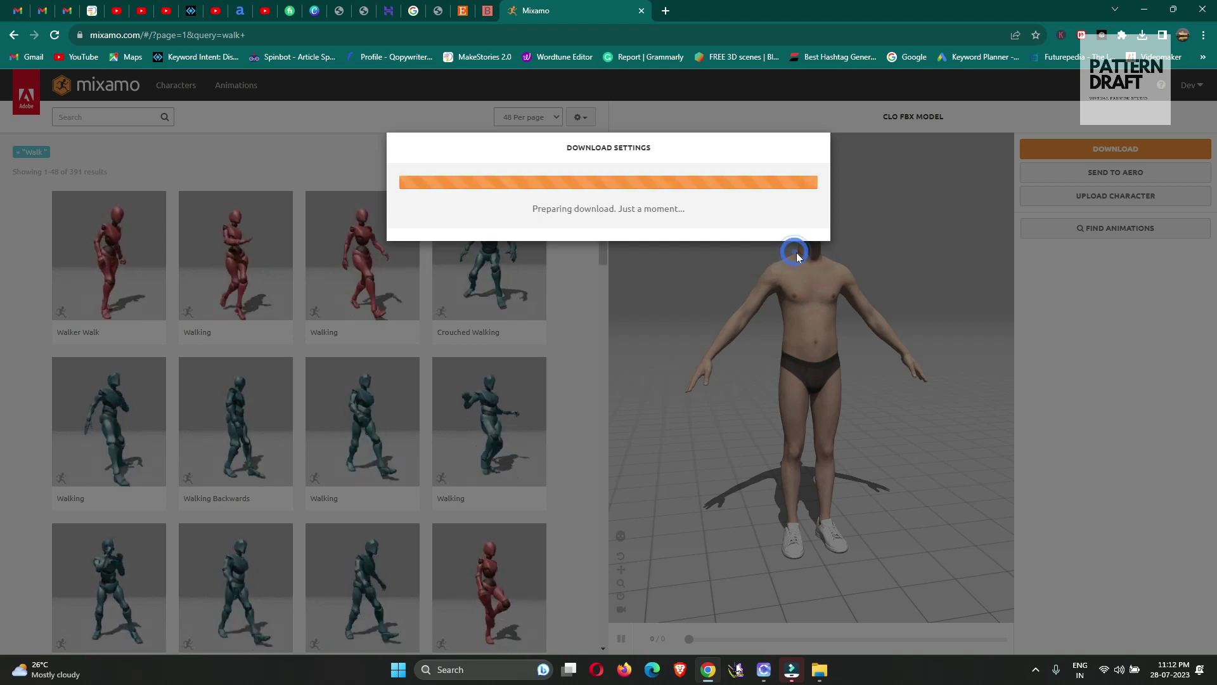
# - Delete the old Standard Walk and CLO FBX files from the Downloads folder and check there for the downloaded CLO FBX model
pyautogui.click(819, 670)
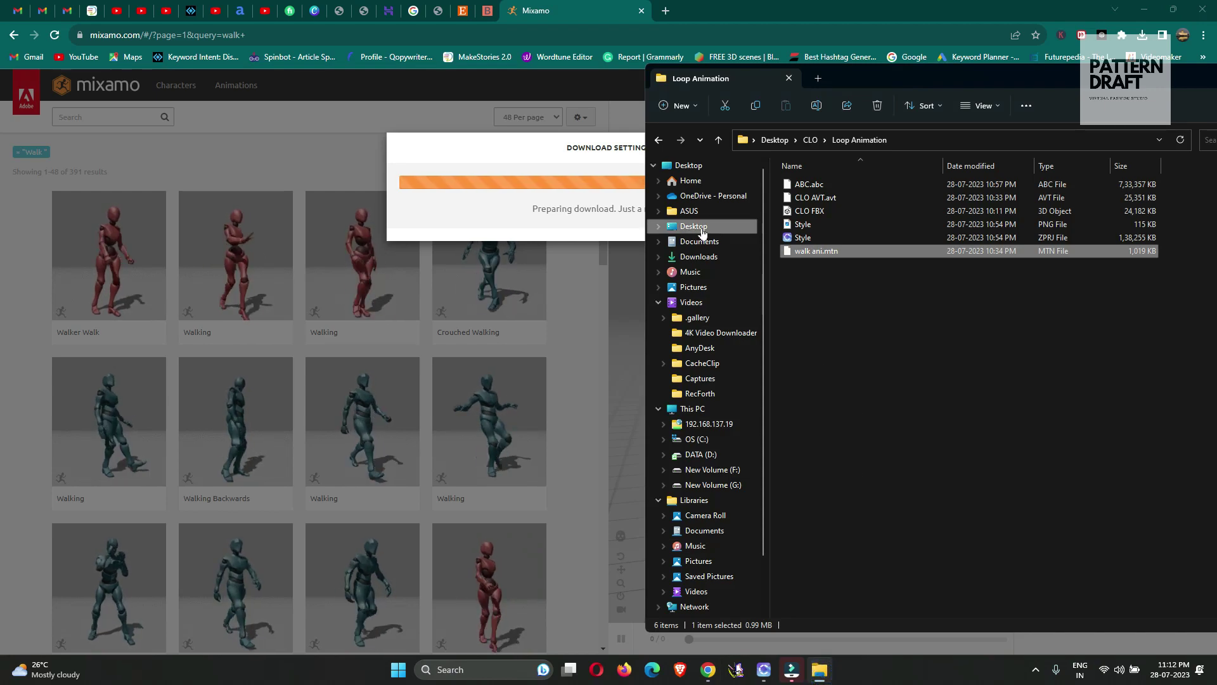
pyautogui.click(704, 257)
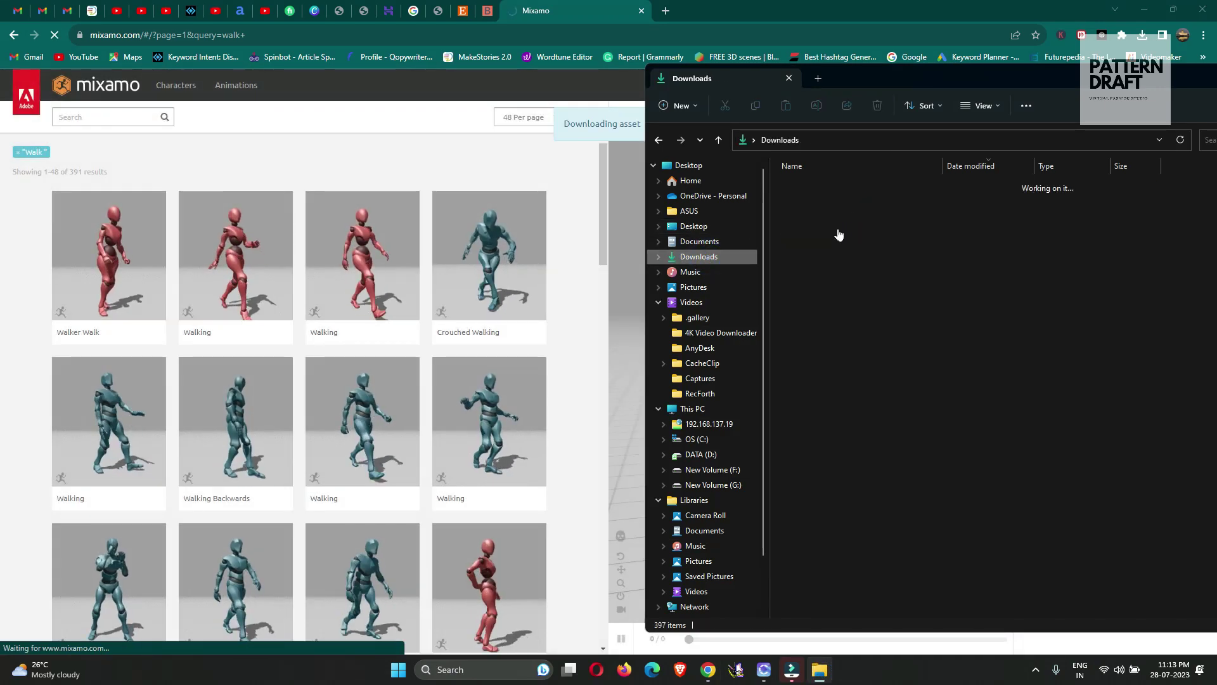
pyautogui.moveTo(853, 219); pyautogui.dragTo(861, 206)
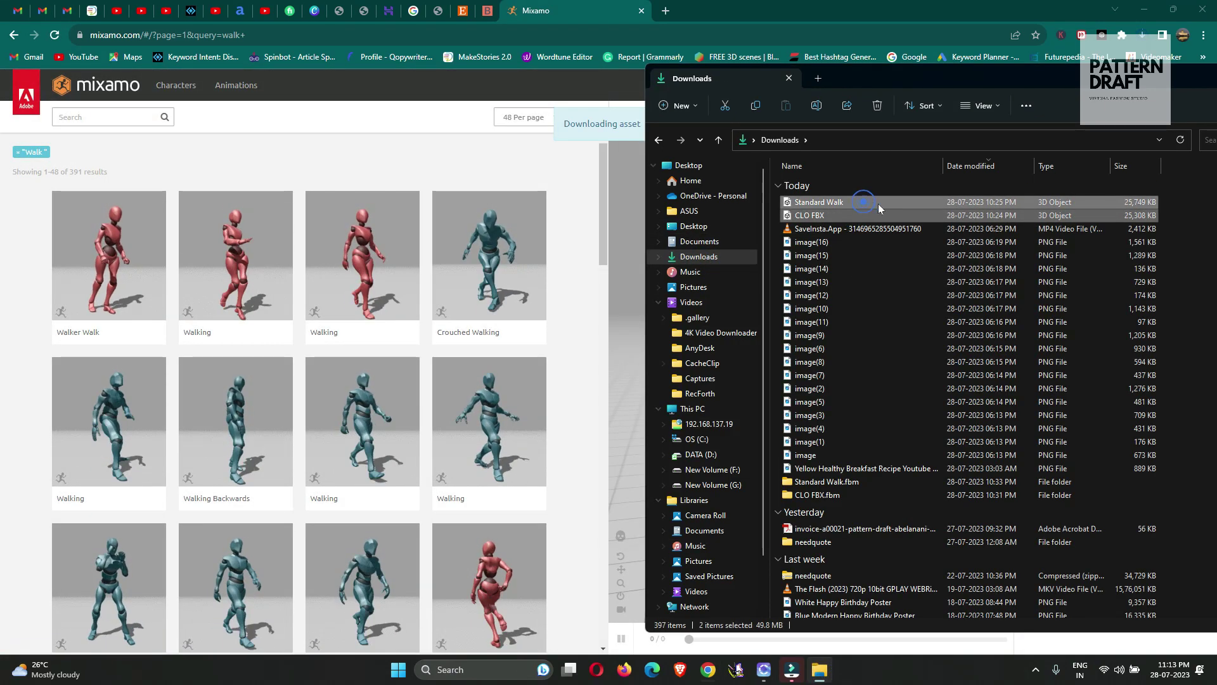
pyautogui.press('Delete')
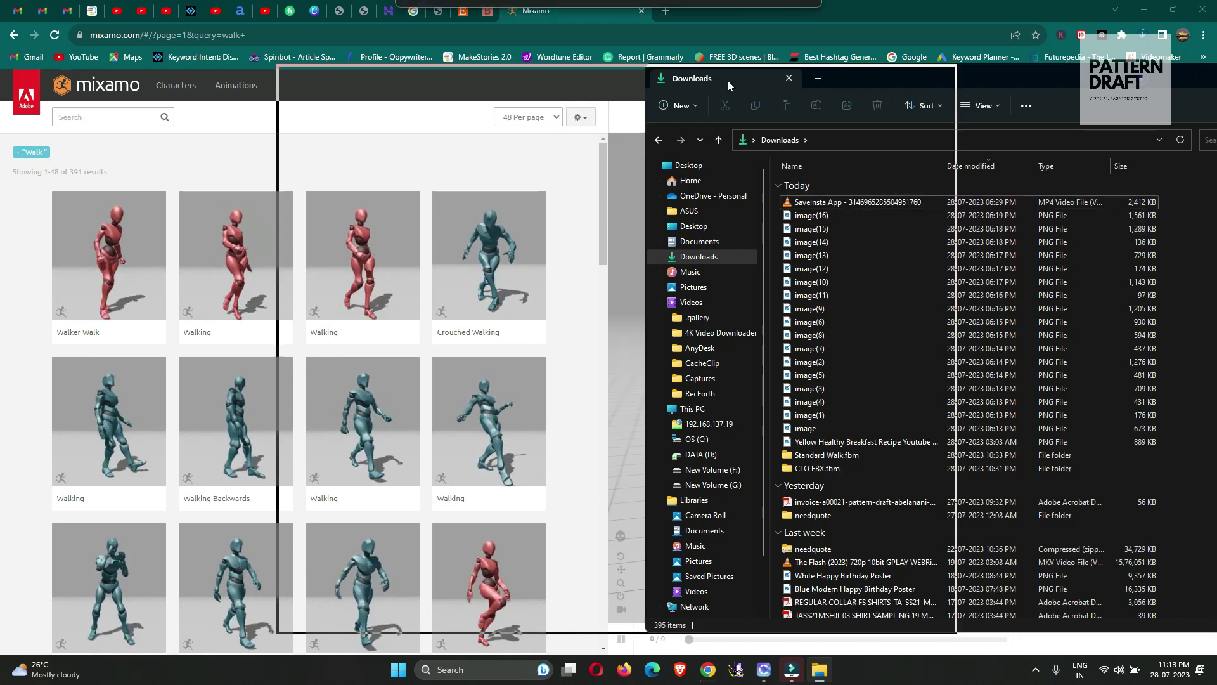
pyautogui.moveTo(773, 79); pyautogui.dragTo(826, 84)
pyautogui.click(829, 79)
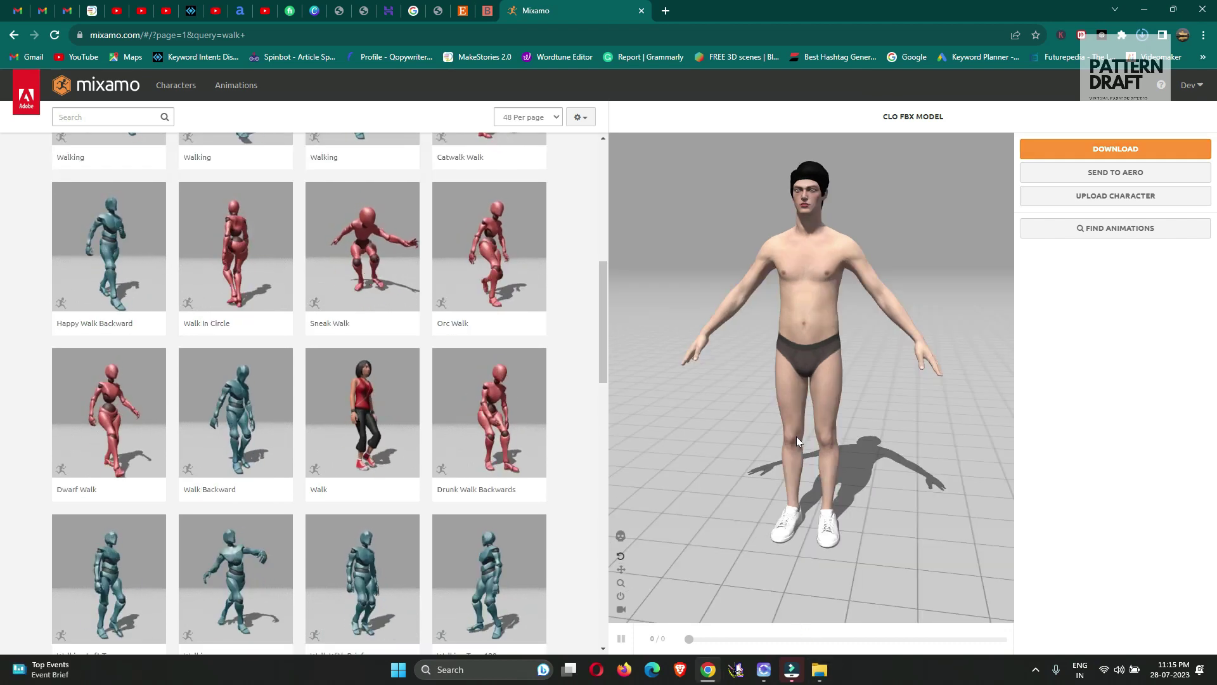
pyautogui.click(820, 669)
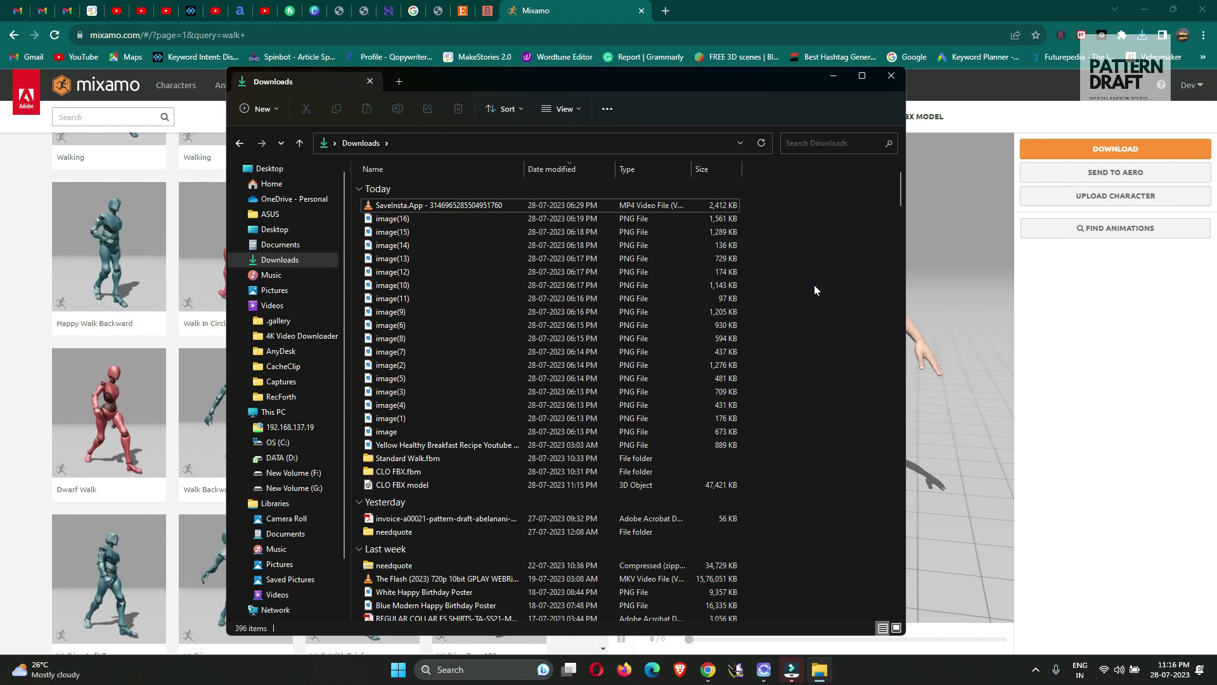
pyautogui.click(833, 76)
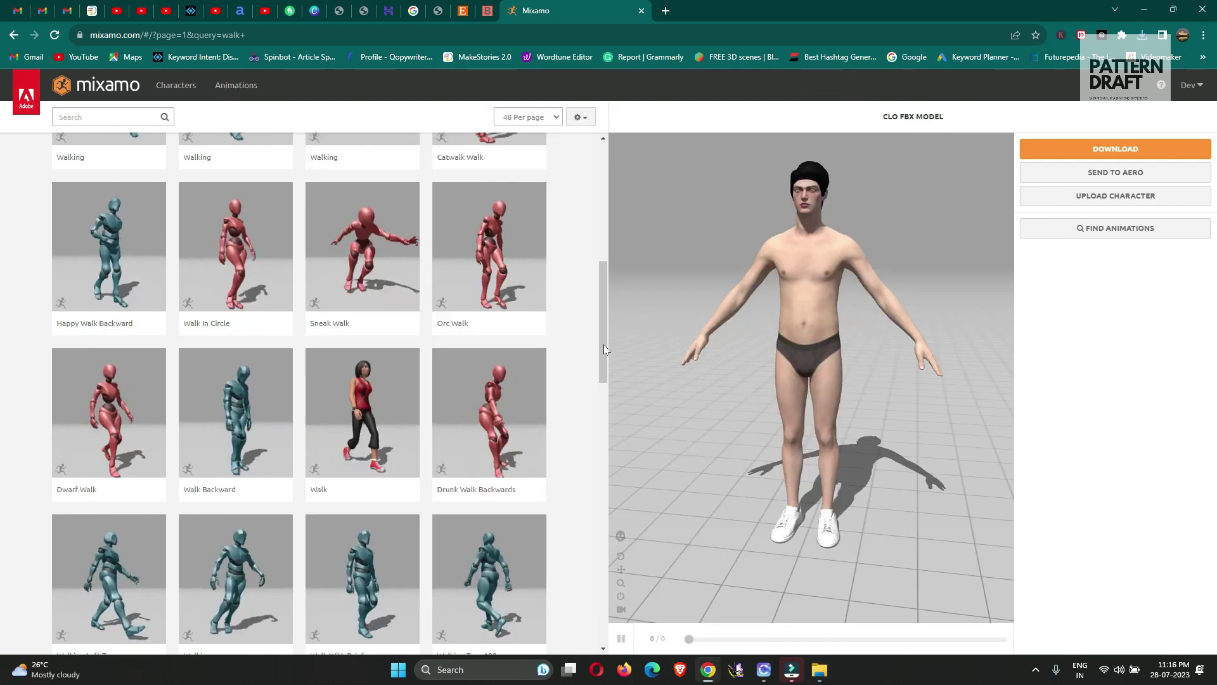
# - Search the Mixamo animations for "walk" and apply the Standard Walk animation to the CLO FBX model
pyautogui.scroll(4, 603, 314)
pyautogui.scroll(4, 596, 200)
pyautogui.click(105, 116)
pyautogui.write('walk')
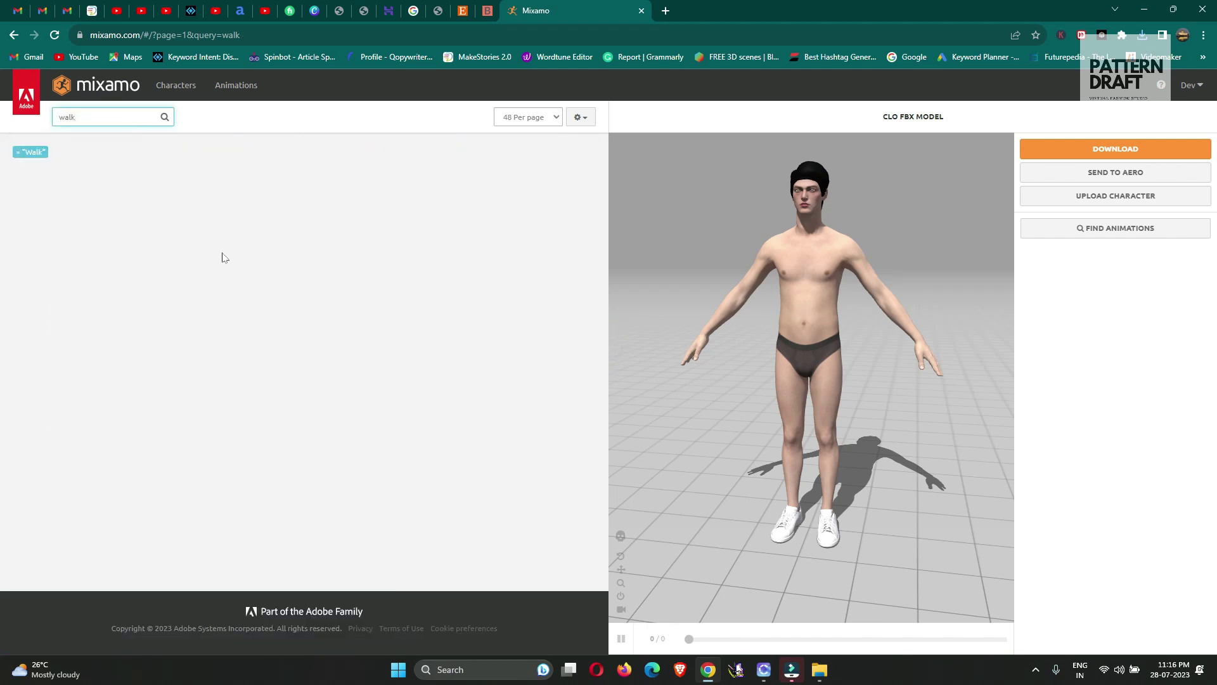
pyautogui.scroll(-3, 174, 354)
pyautogui.scroll(-10, 175, 354)
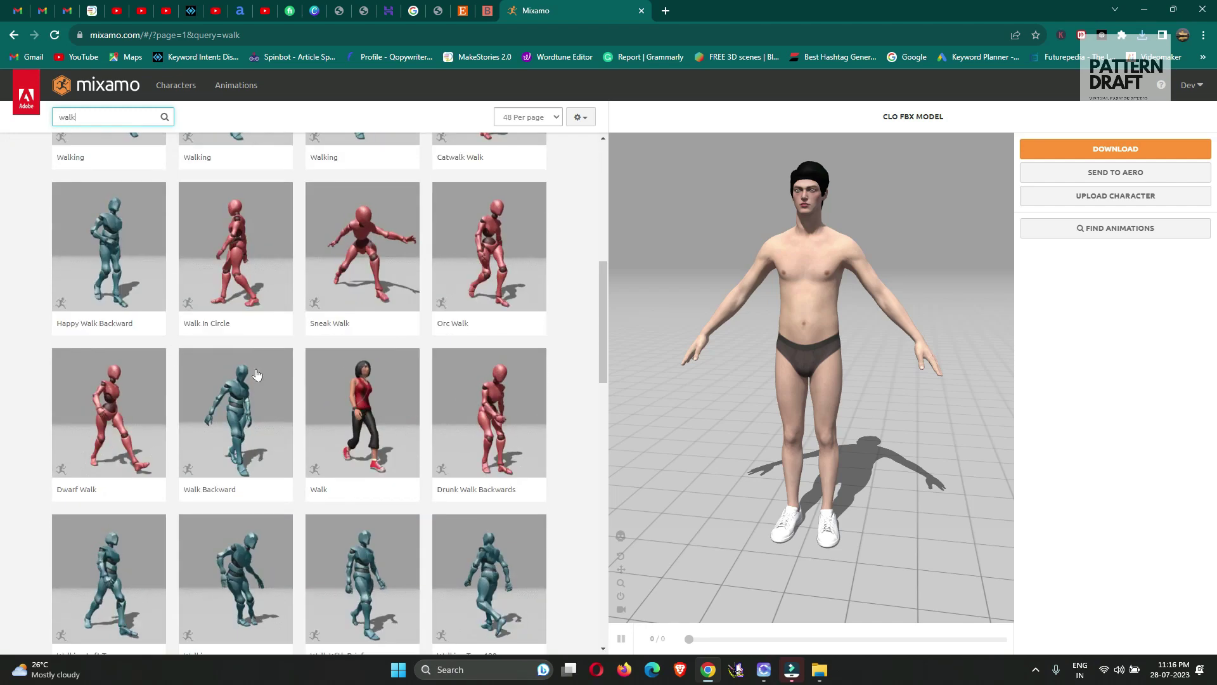
pyautogui.scroll(-5, 307, 468)
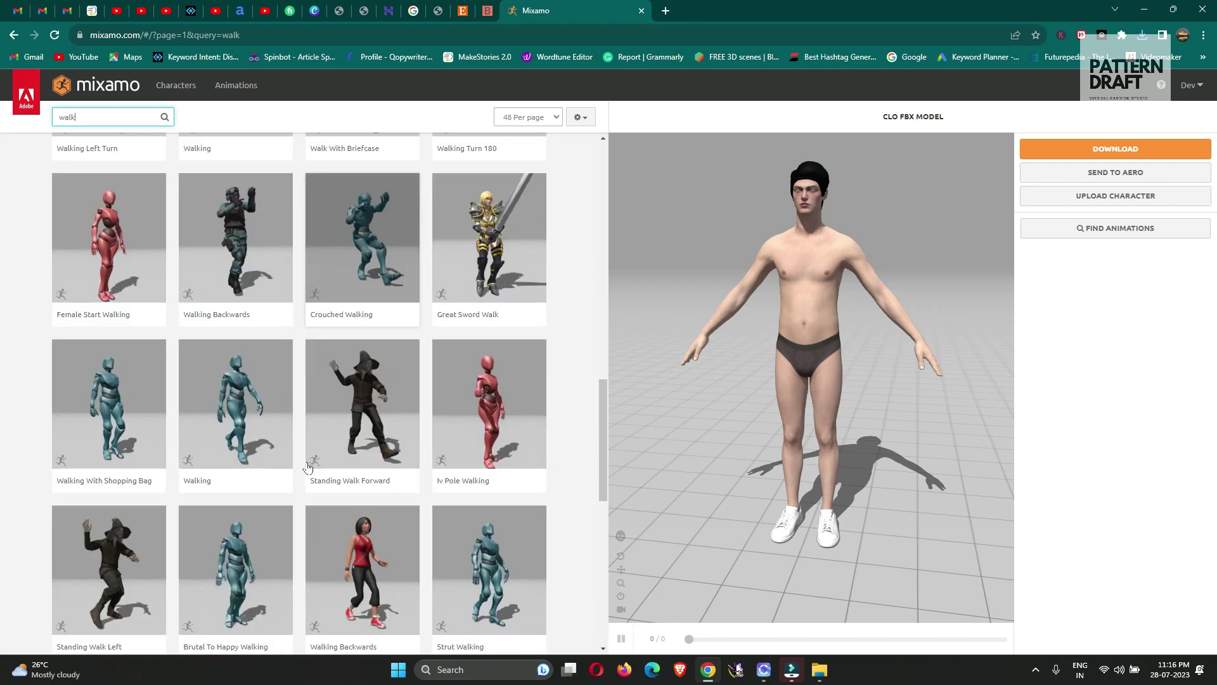
pyautogui.scroll(-3, 302, 468)
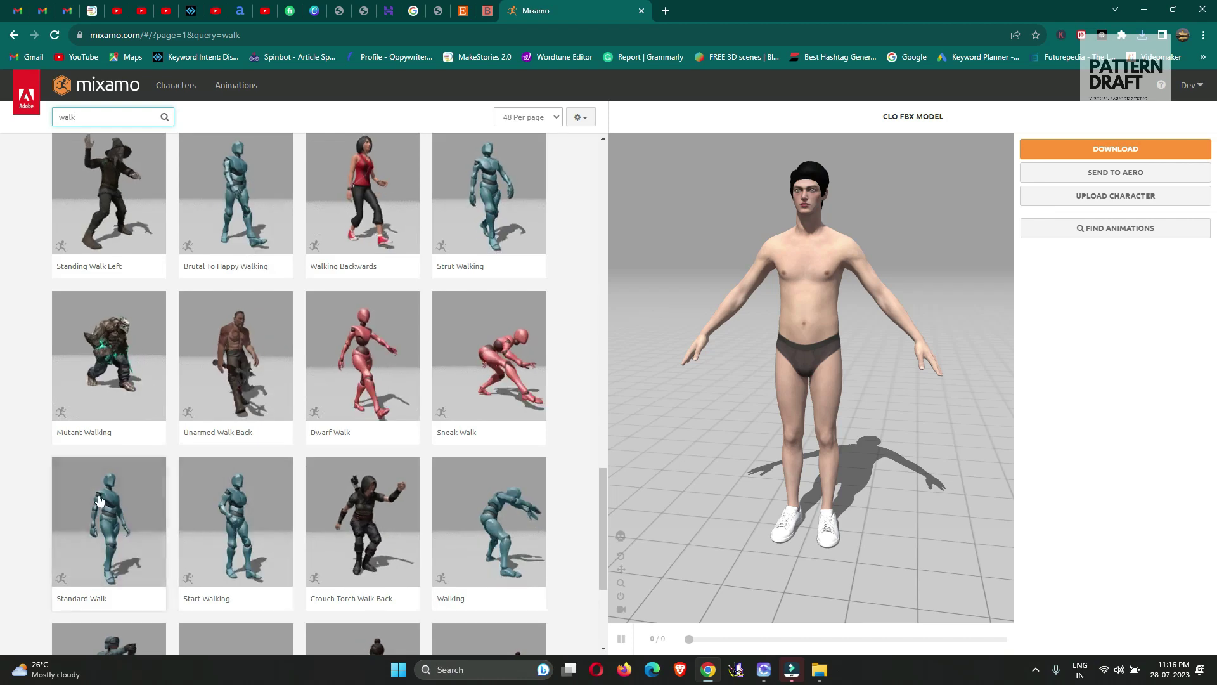
pyautogui.click(109, 523)
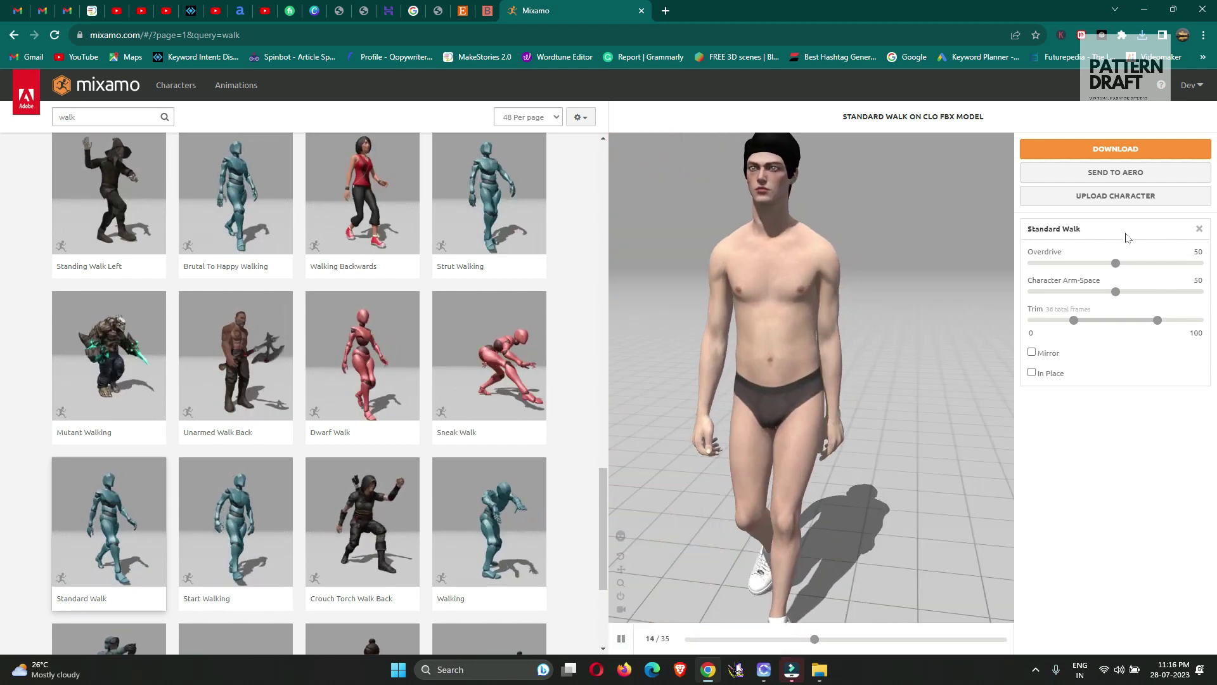
# - Make the Standard Walk play in place, check it in the preview, and set Character Arm-Space to 65
pyautogui.scroll(-5, 913, 273)
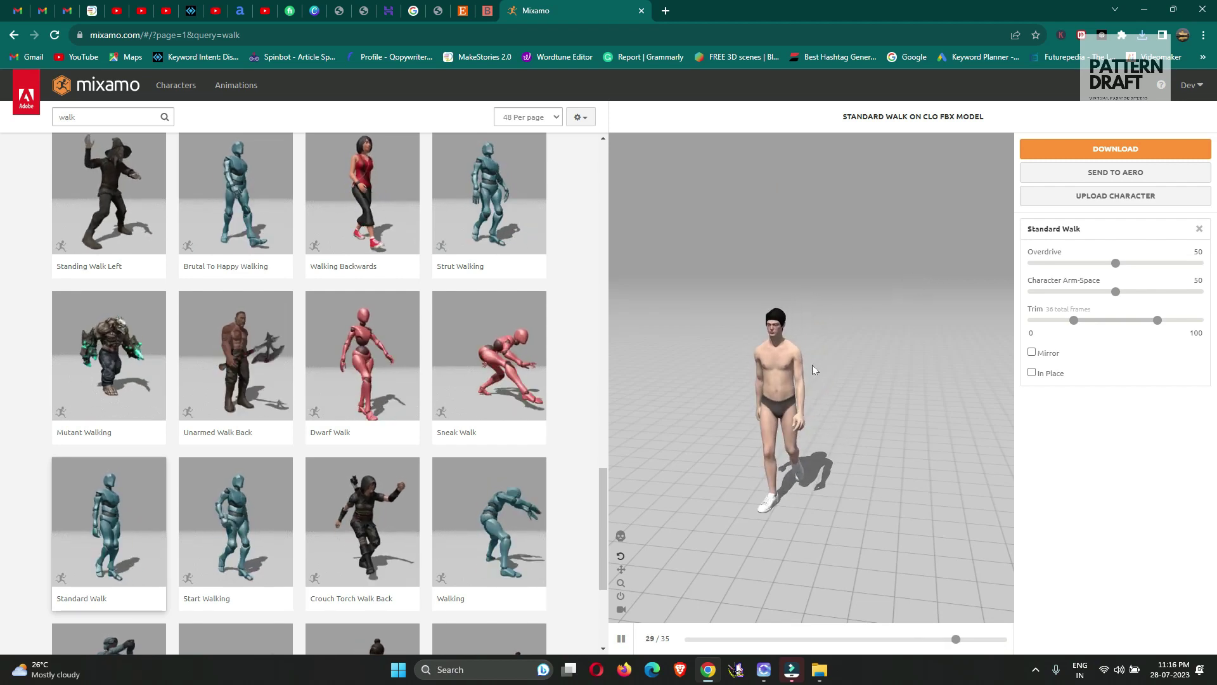
pyautogui.moveTo(880, 440); pyautogui.dragTo(935, 411)
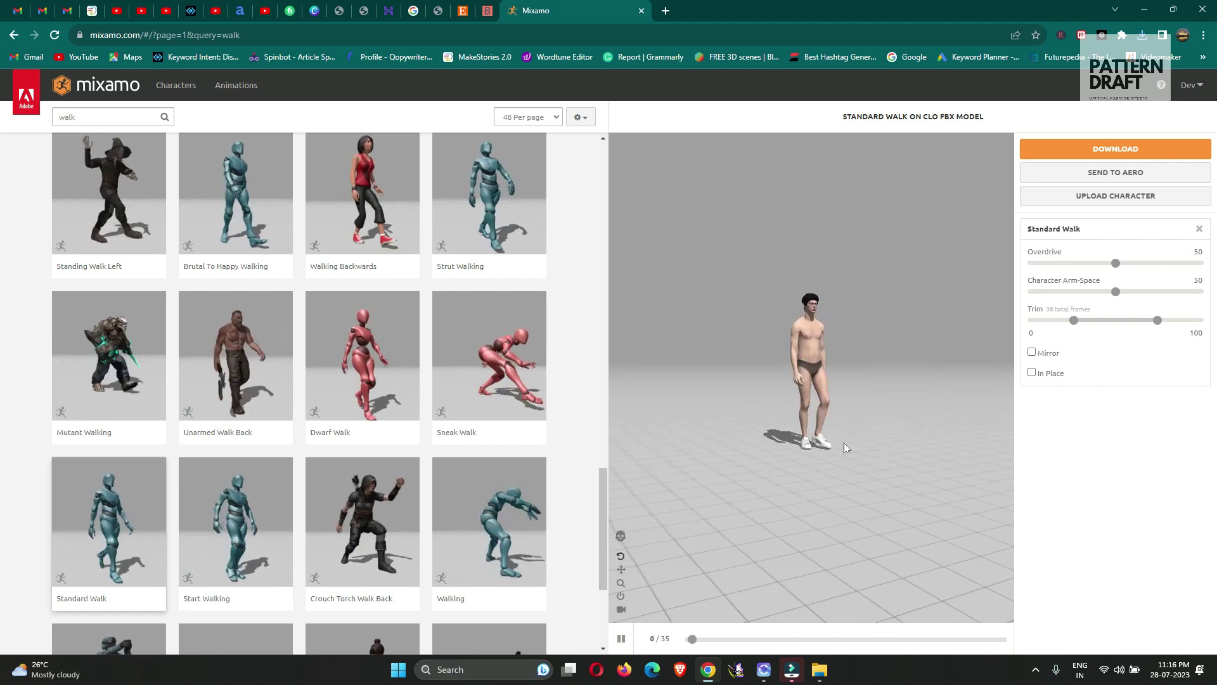
pyautogui.click(1032, 372)
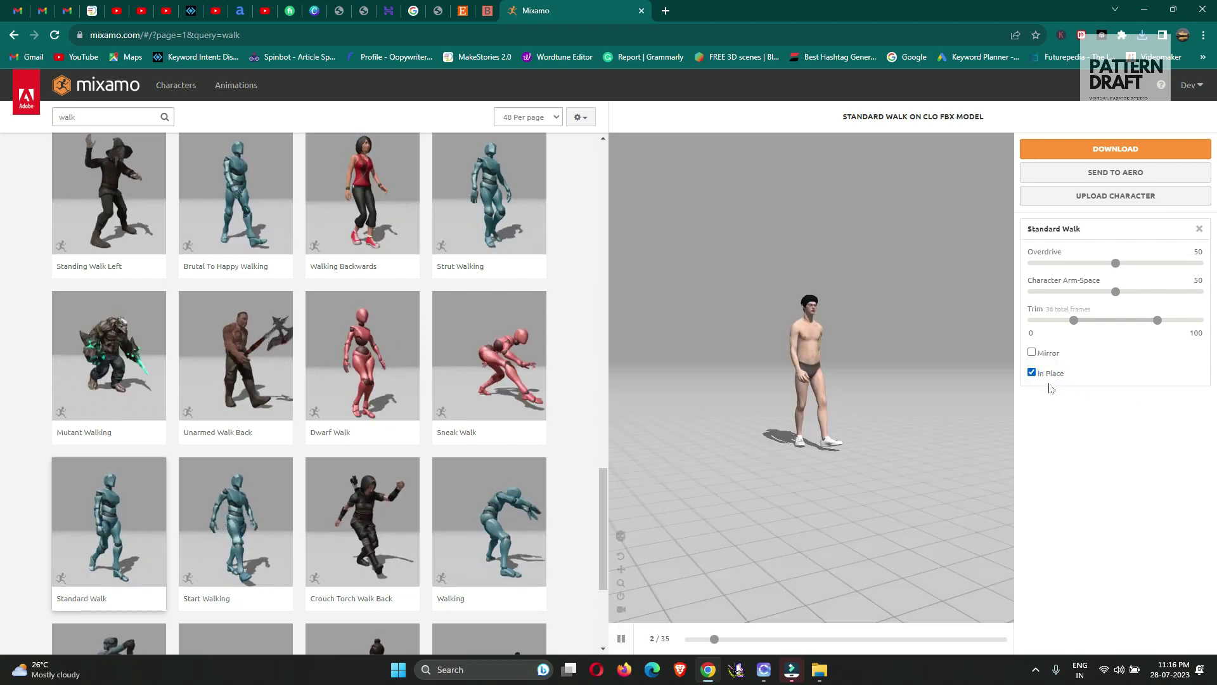
pyautogui.moveTo(884, 423); pyautogui.dragTo(822, 427)
pyautogui.scroll(3, 822, 427)
pyautogui.moveTo(745, 469); pyautogui.dragTo(827, 471)
pyautogui.moveTo(706, 468); pyautogui.dragTo(792, 431)
pyautogui.moveTo(849, 388); pyautogui.dragTo(843, 376)
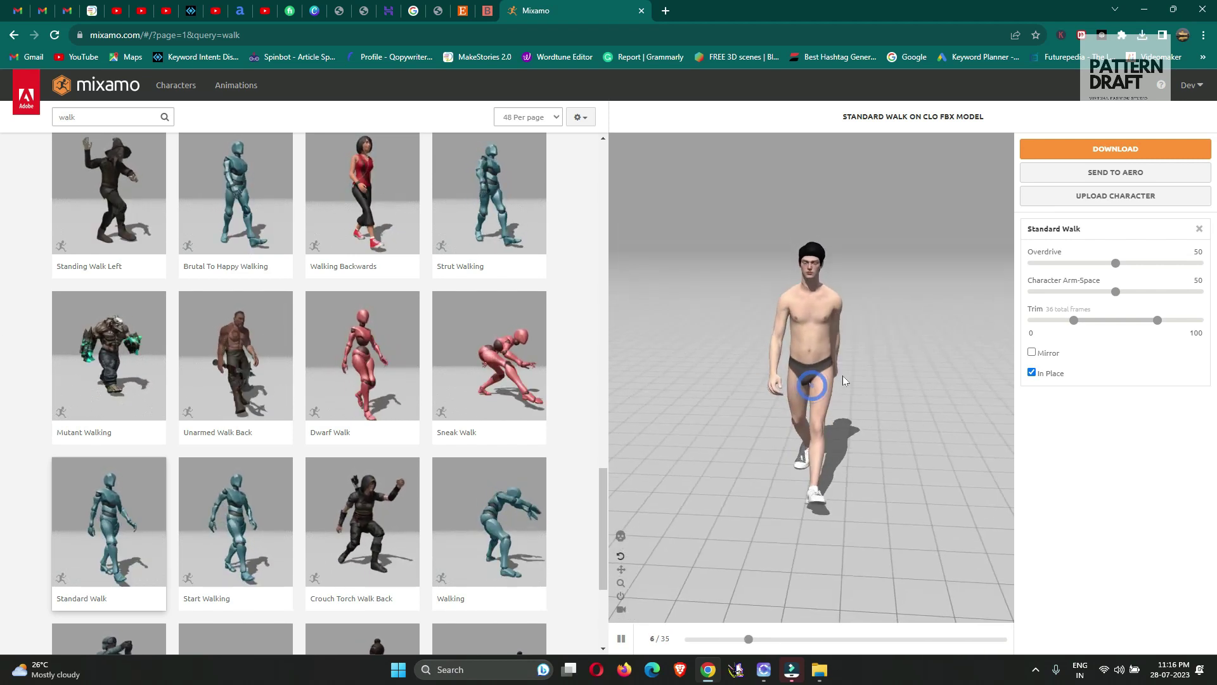
pyautogui.moveTo(1117, 296); pyautogui.dragTo(1141, 296)
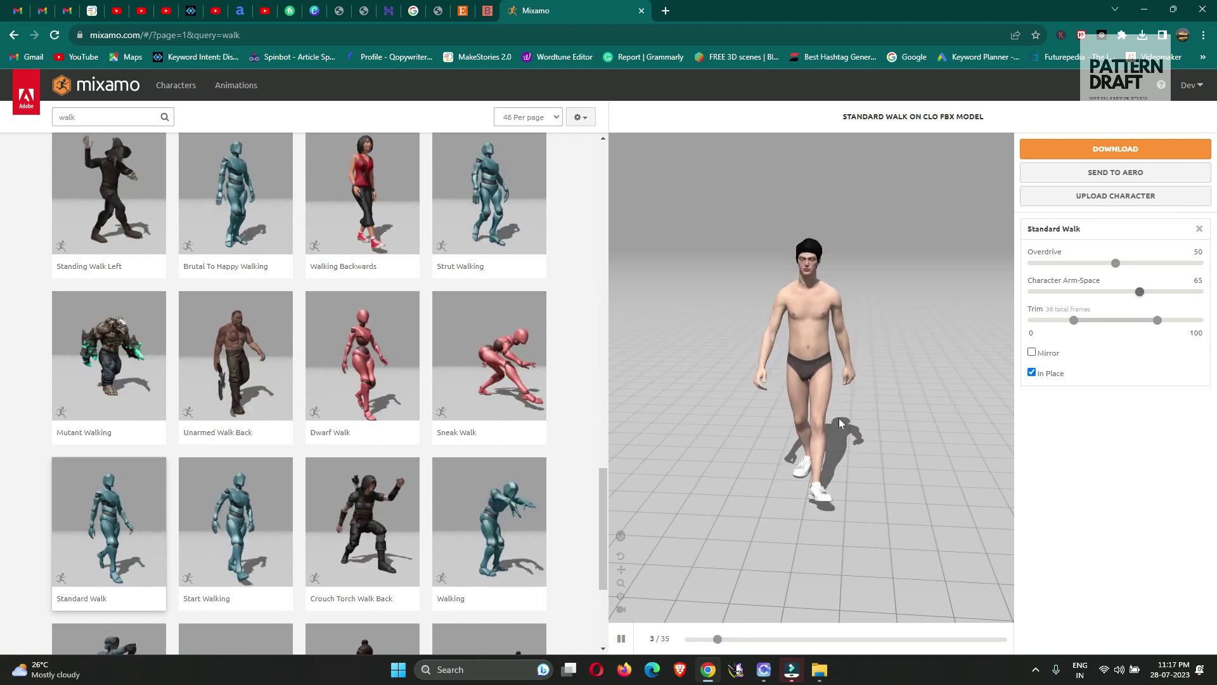
# - Download the Standard Walk animation as FBX Binary with skin at 60 frames per second and no keyframe reduction
pyautogui.click(1151, 149)
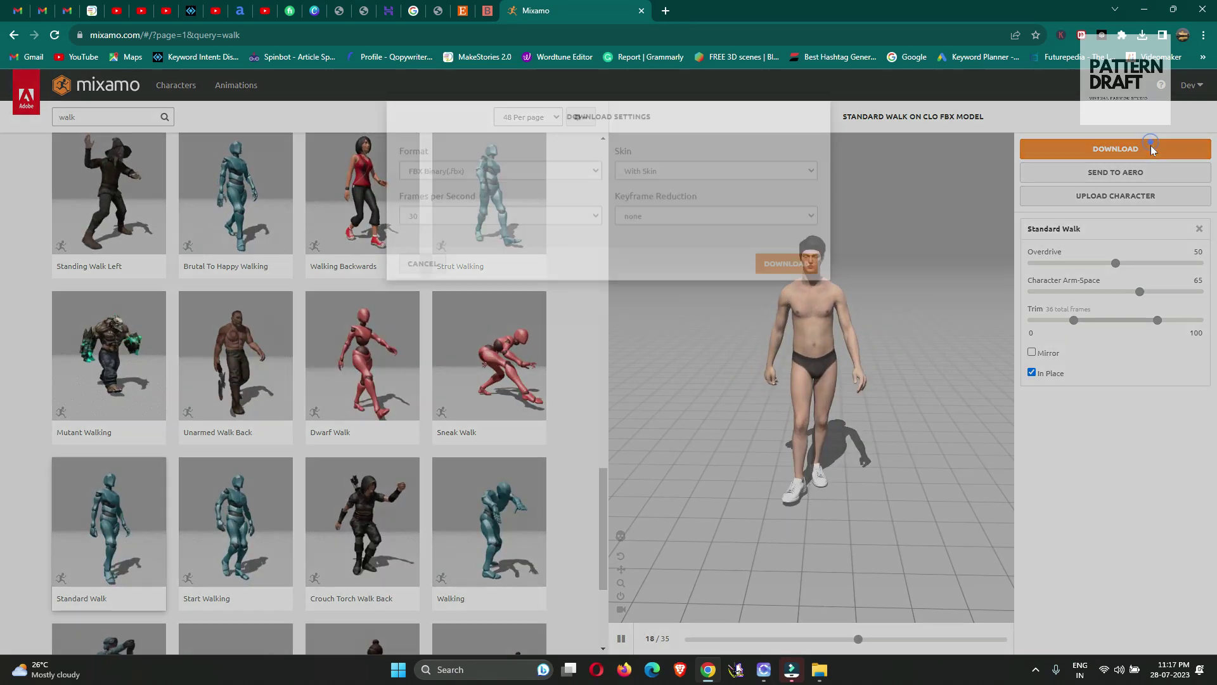
pyautogui.click(524, 241)
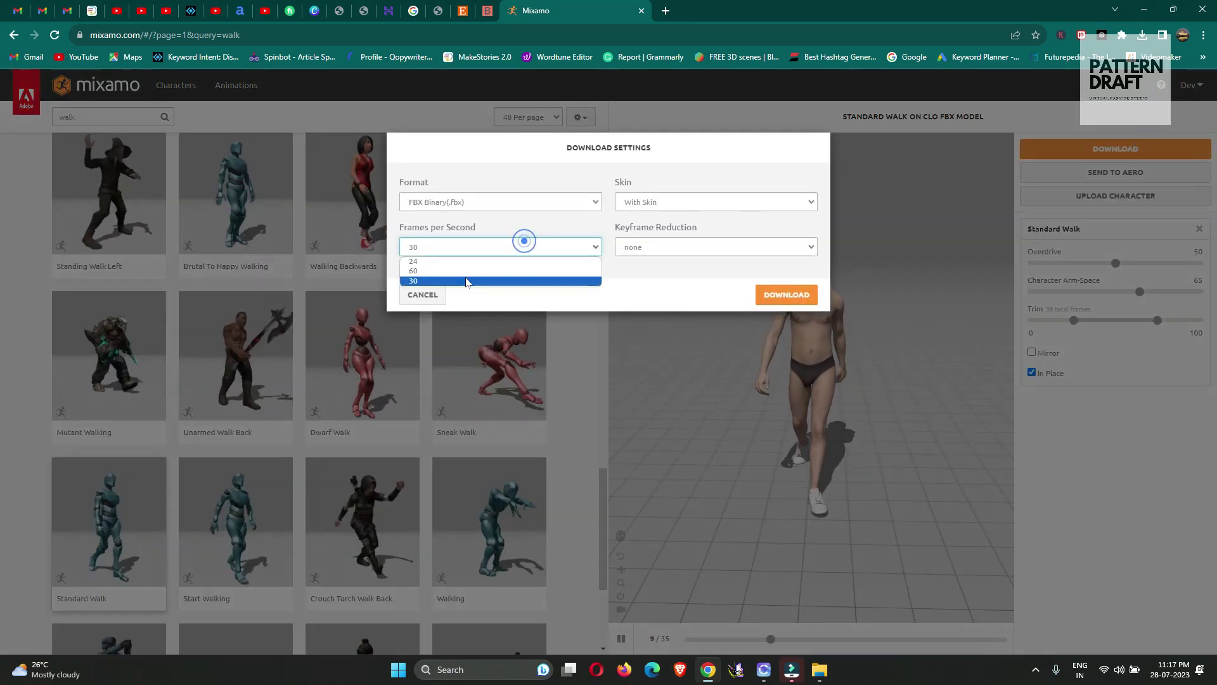
pyautogui.click(437, 271)
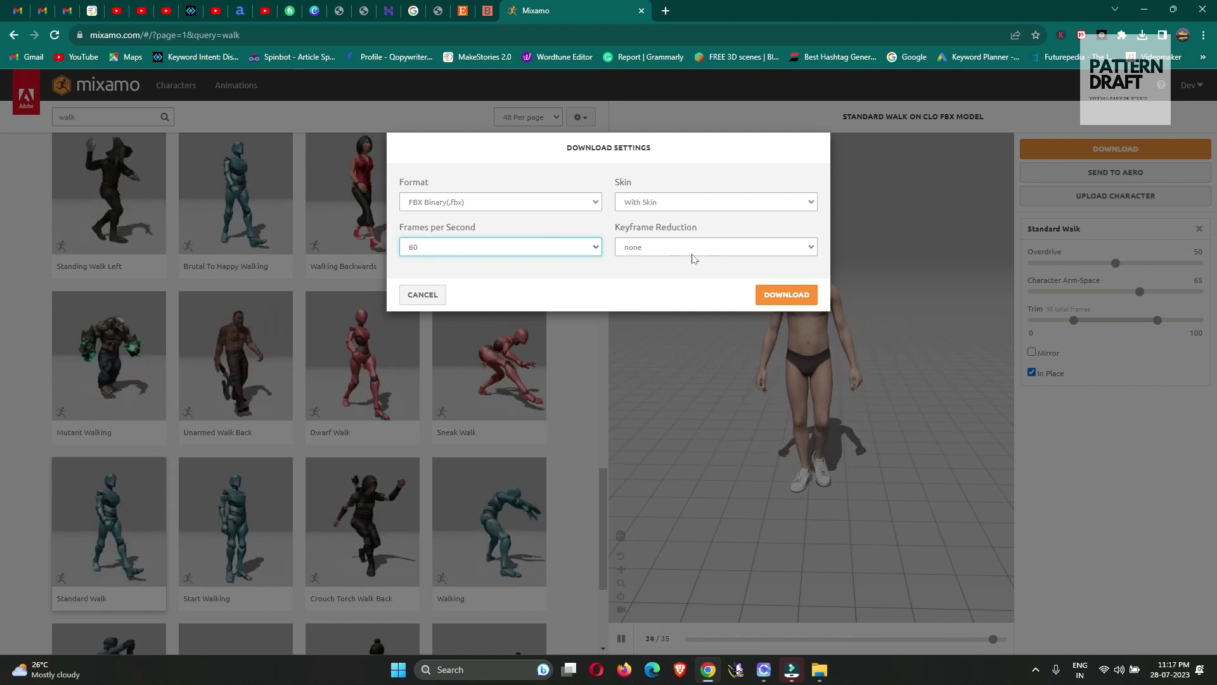
pyautogui.click(789, 295)
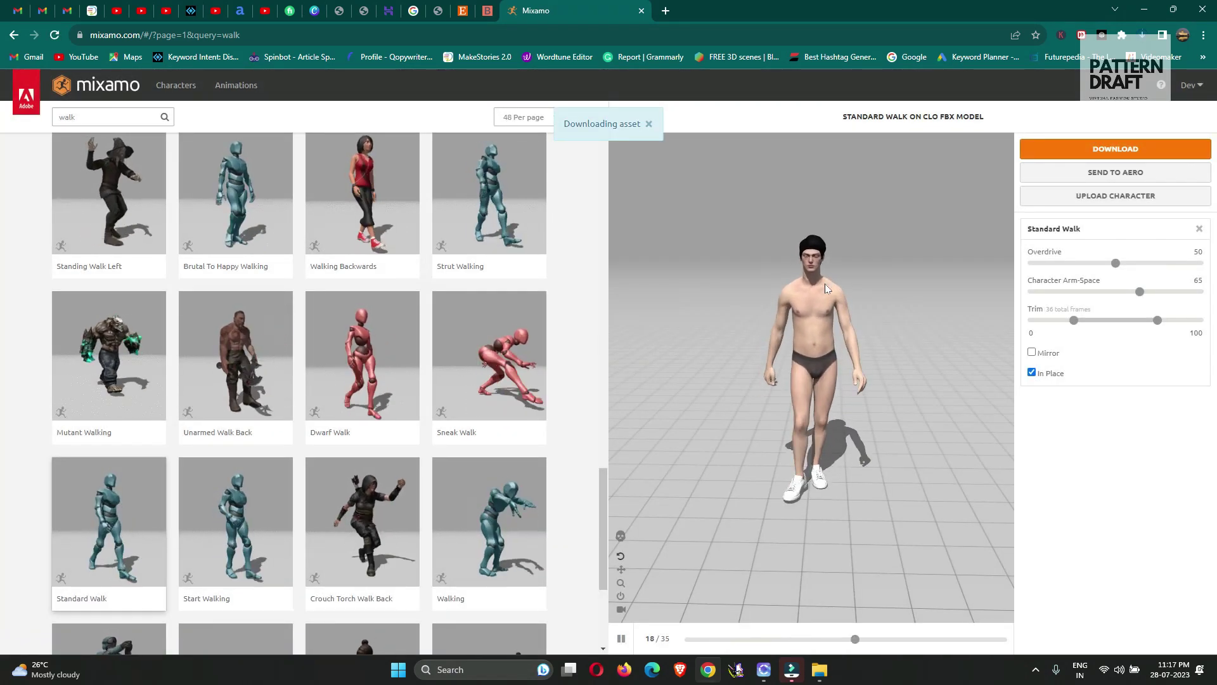
# - Switch to CLO and add the Jeans project from the Shirt and pants folder to the avatar scene
pyautogui.click(765, 670)
pyautogui.moveTo(508, 354); pyautogui.dragTo(482, 366, button='right')
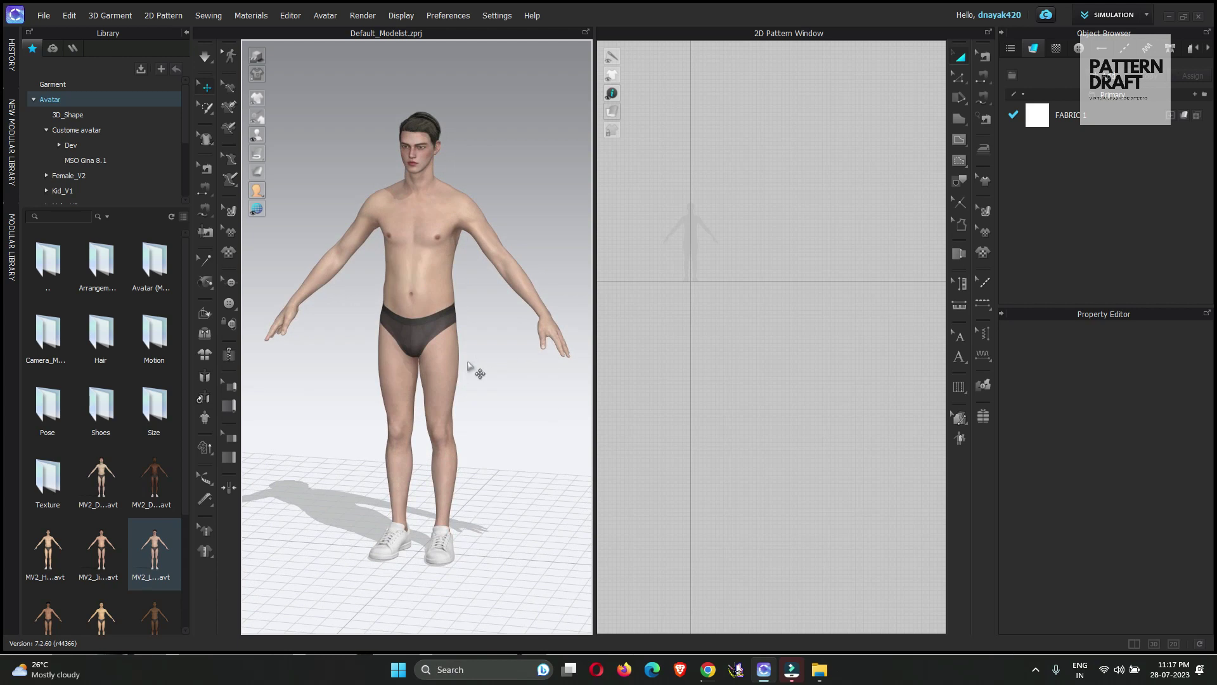
pyautogui.moveTo(446, 355); pyautogui.dragTo(452, 325, button='right')
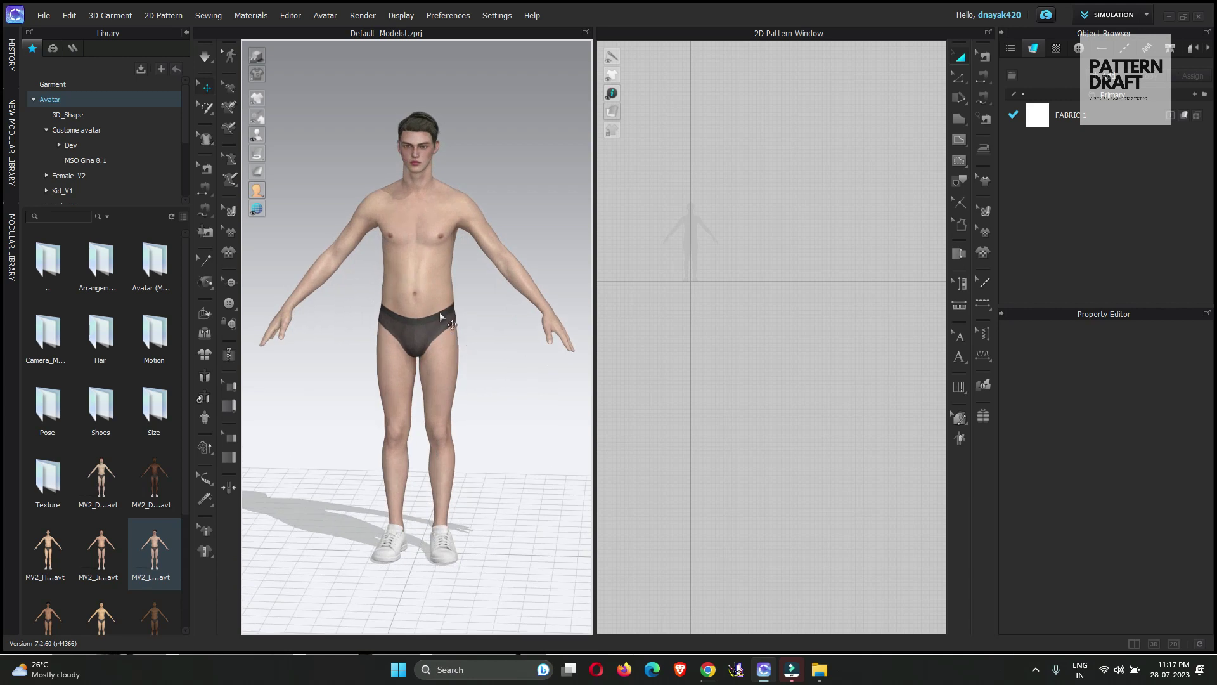
pyautogui.click(38, 16)
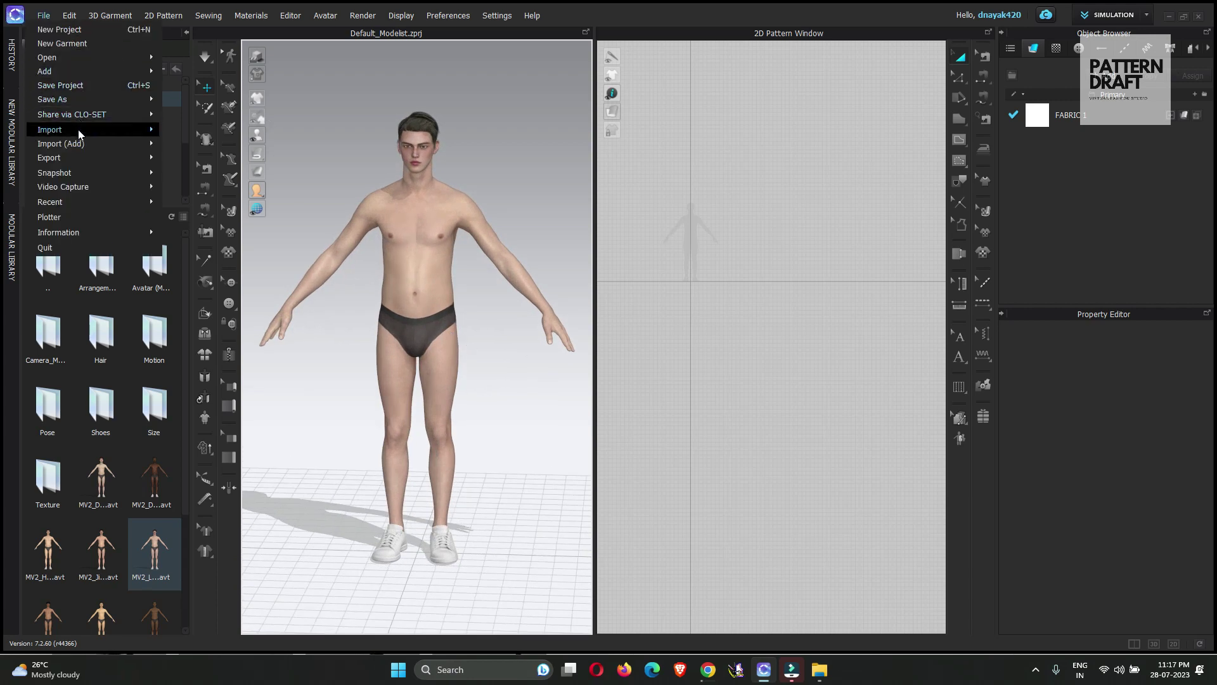
pyautogui.moveTo(93, 72)
pyautogui.click(271, 74)
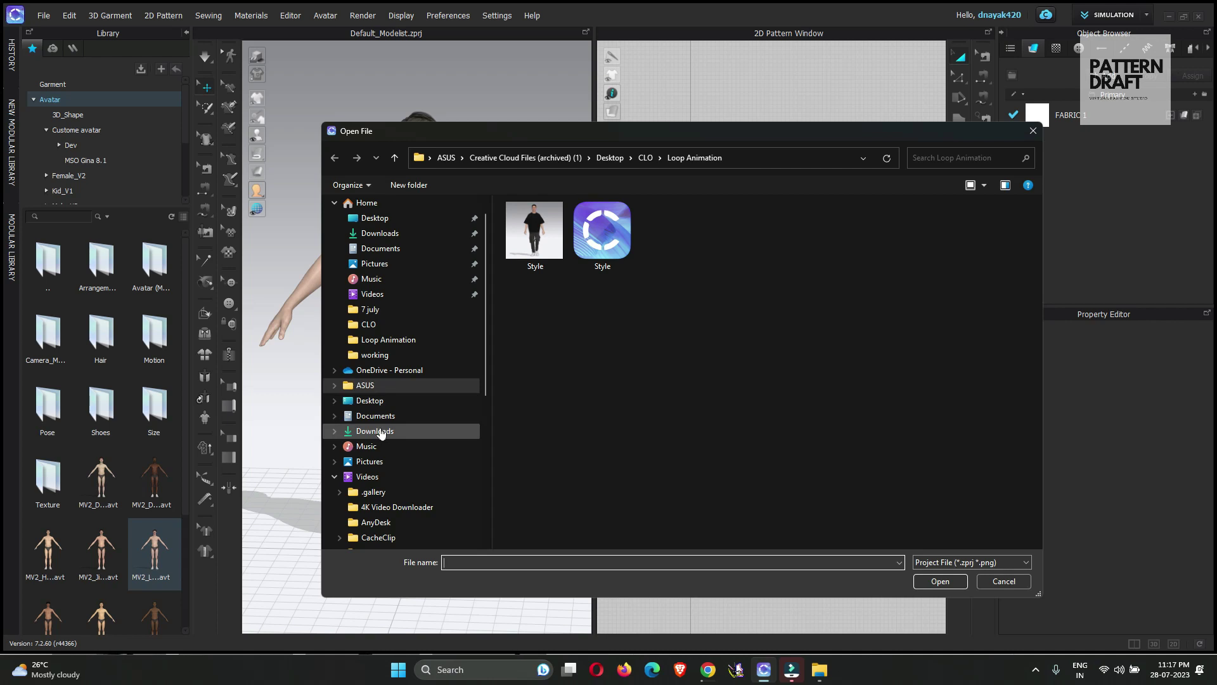
pyautogui.scroll(-3, 406, 437)
pyautogui.click(444, 459)
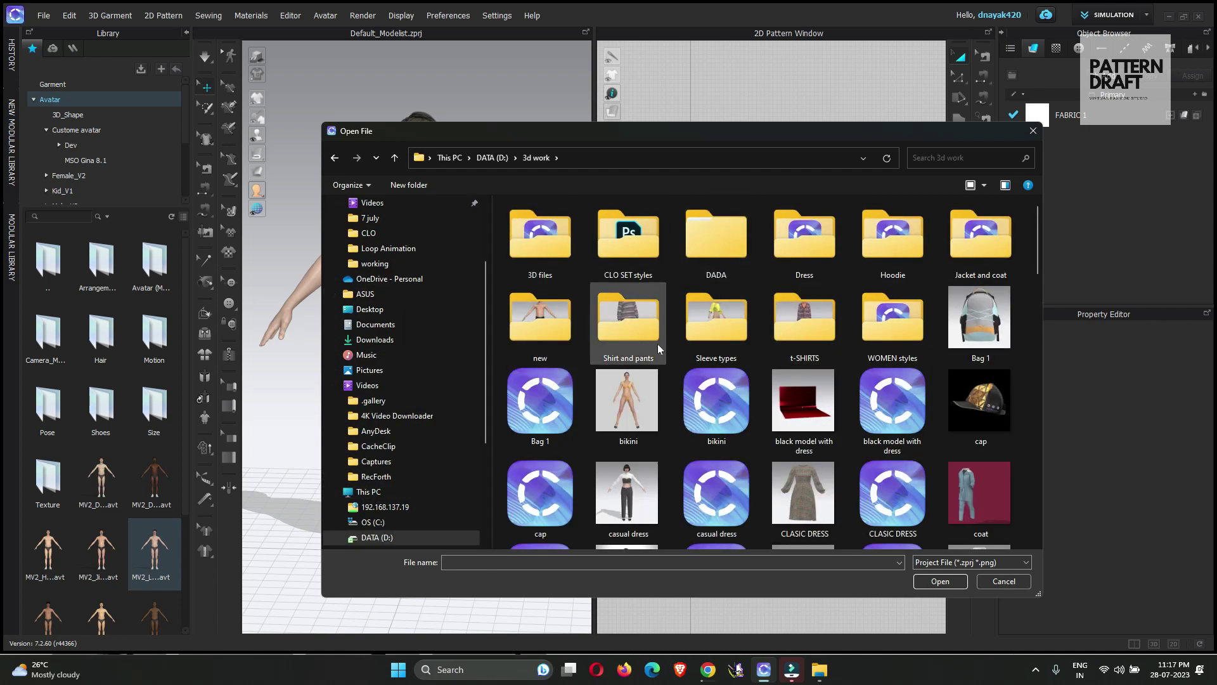
pyautogui.doubleClick(668, 353)
pyautogui.click(938, 255)
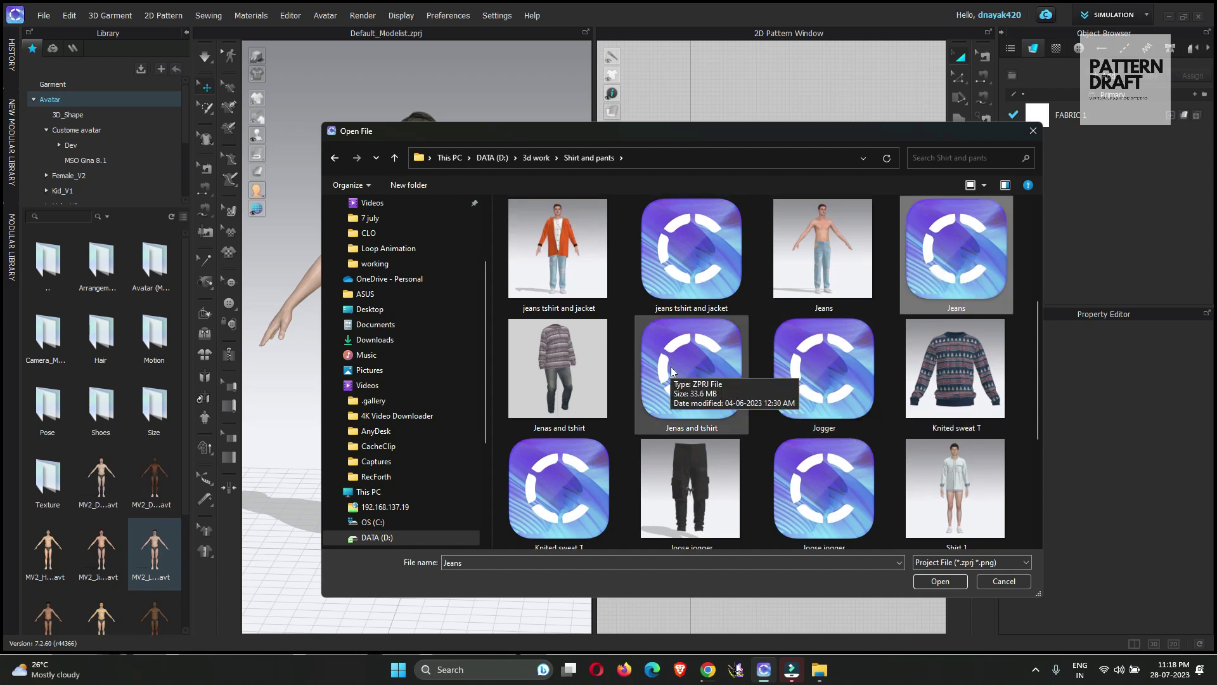
pyautogui.scroll(-3, 672, 371)
pyautogui.scroll(5, 885, 348)
pyautogui.click(920, 579)
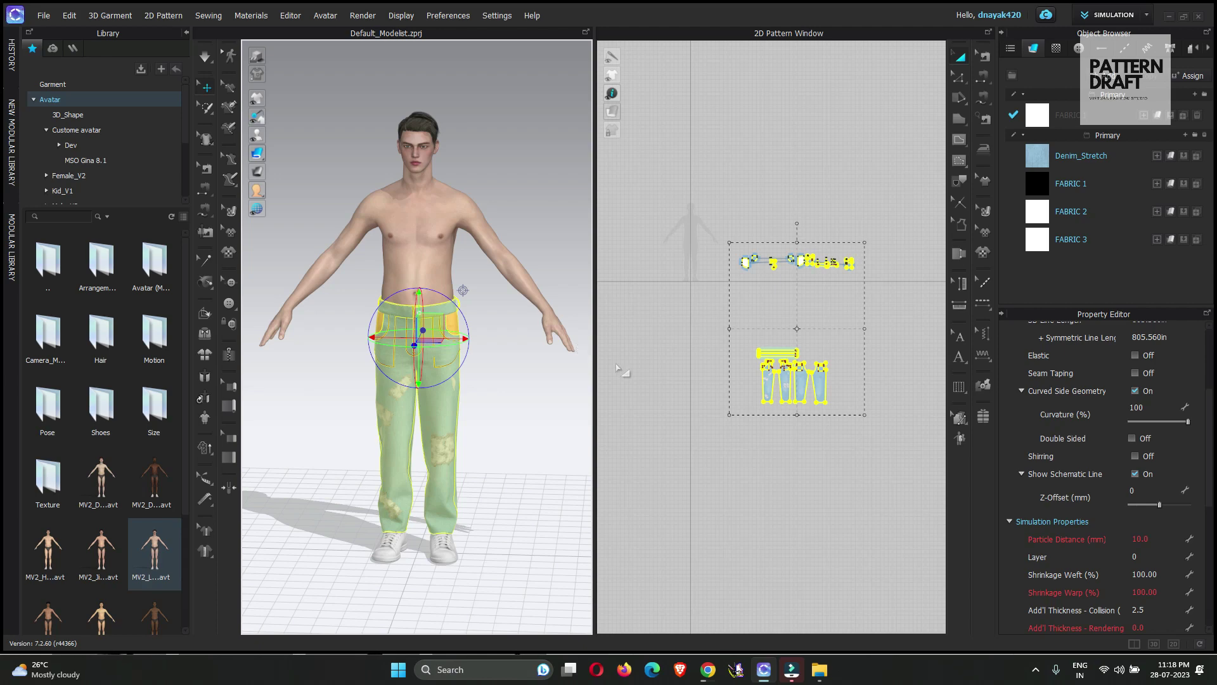
# - Delete the Damage_02 and Damage_02 Copy 1 graphics from the front leg pattern of the jeans
pyautogui.scroll(5, 492, 400)
pyautogui.click(985, 211)
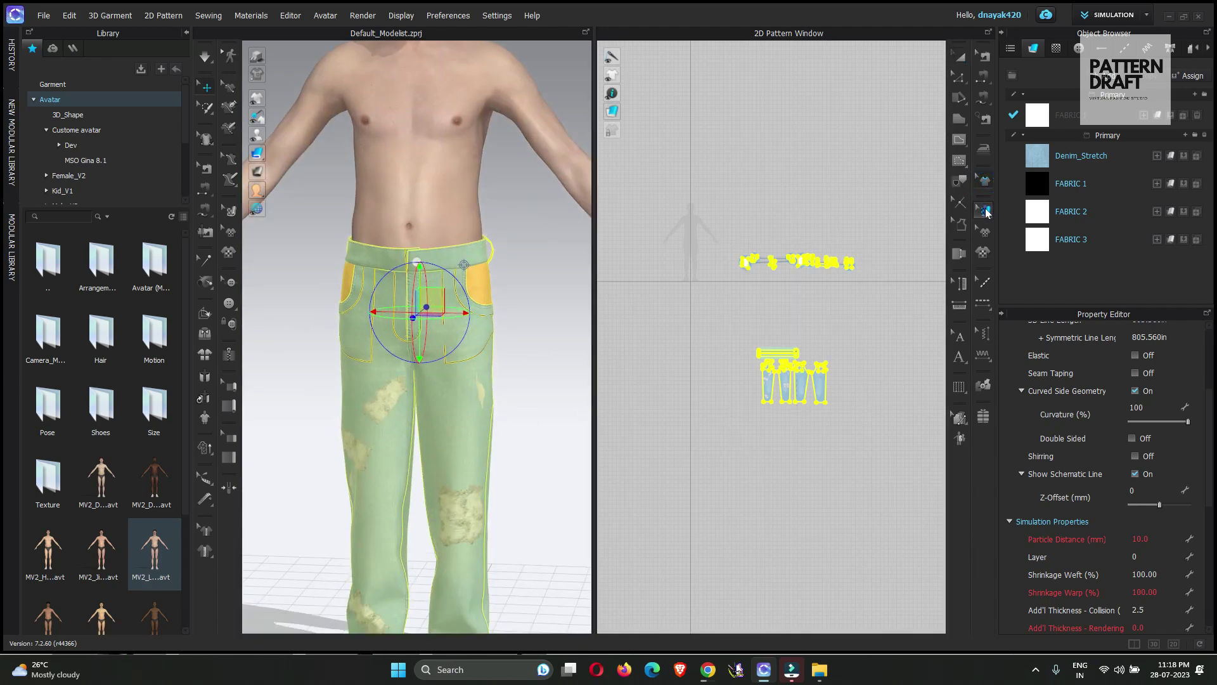
pyautogui.click(785, 449)
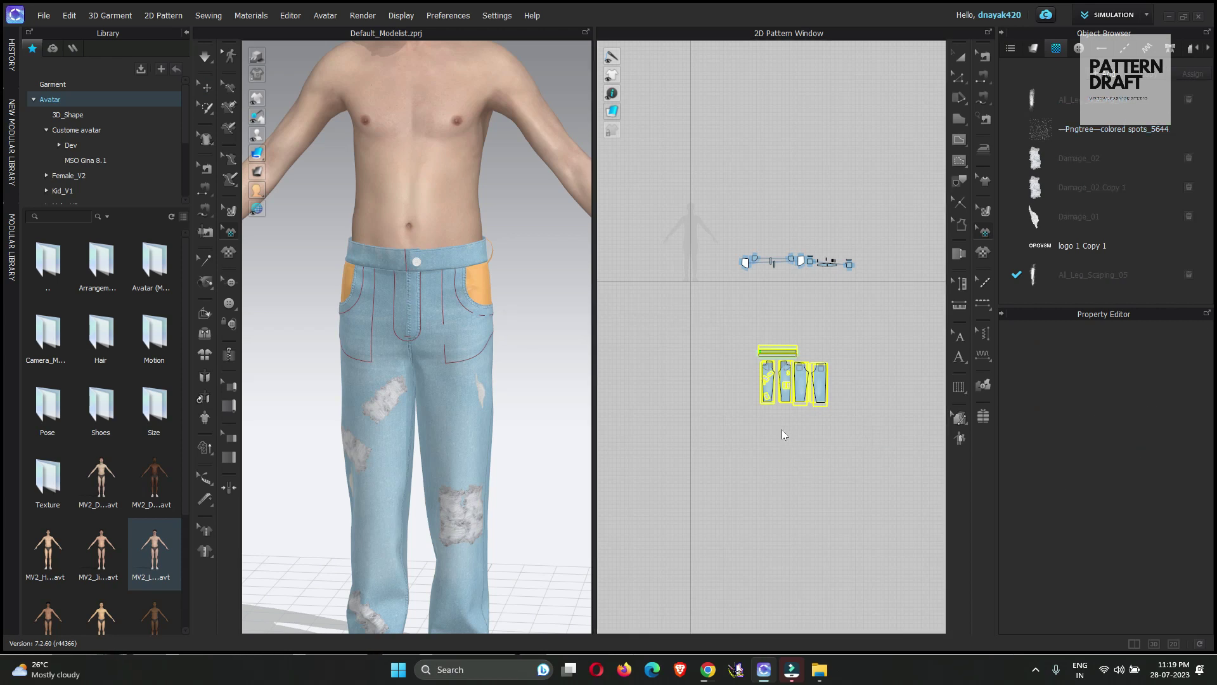
pyautogui.click(782, 429)
pyautogui.press('space')
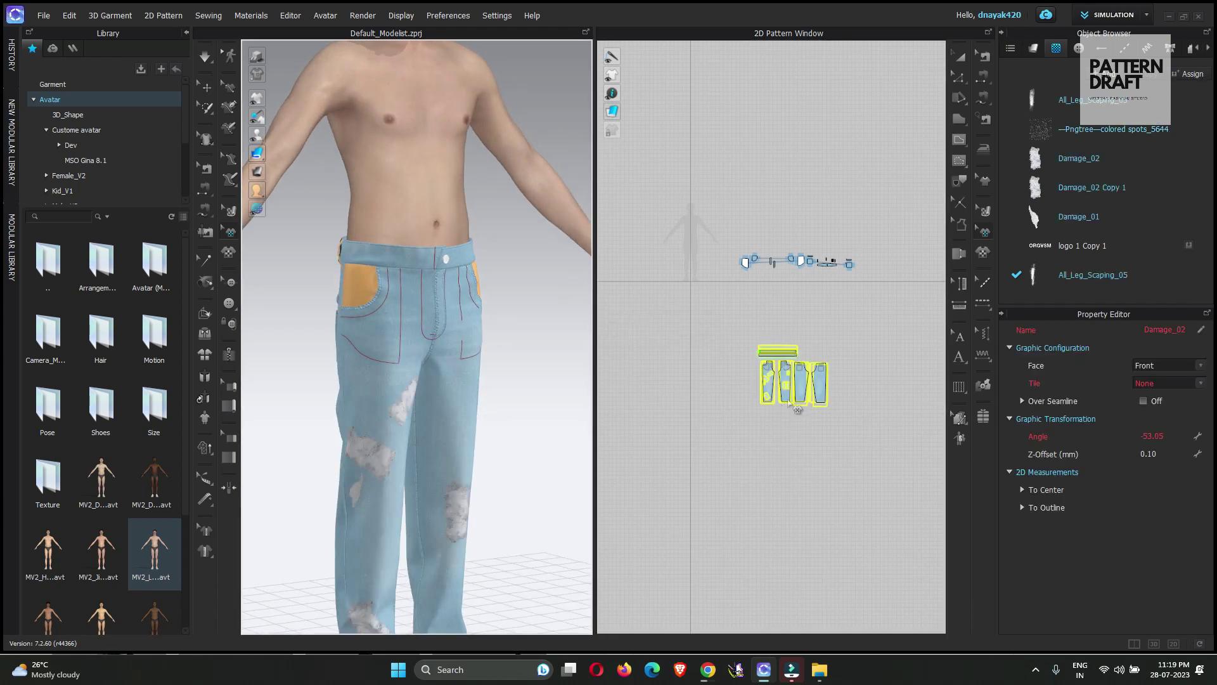
pyautogui.scroll(10, 780, 381)
pyautogui.click(800, 336)
pyautogui.click(818, 362)
pyautogui.press('Delete')
pyautogui.click(767, 546)
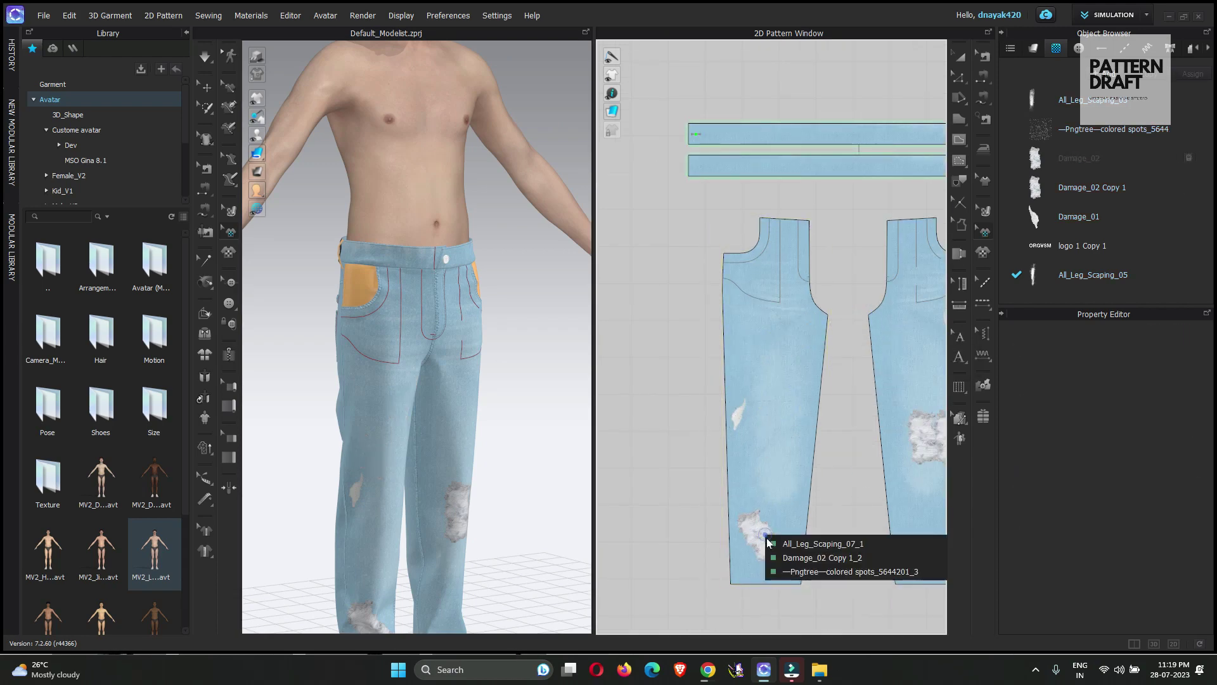
pyautogui.click(823, 553)
pyautogui.press('Delete')
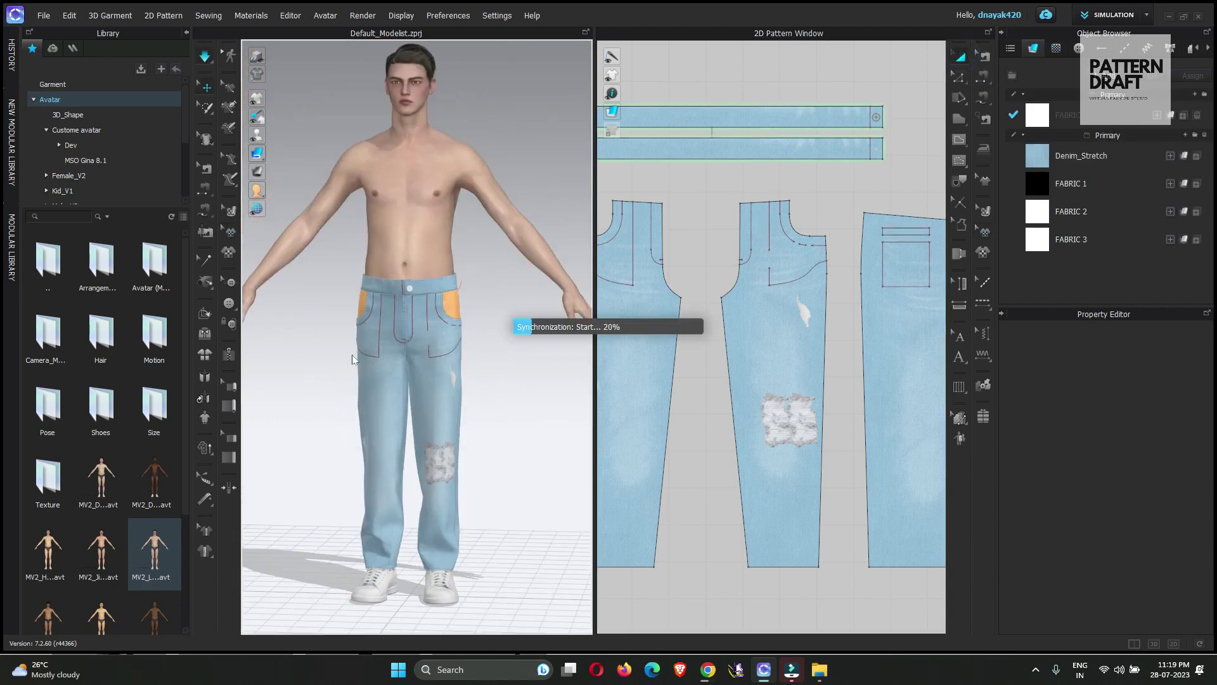
# - Hide the avatar to examine the outer and inner waistband patterns of the jeans up close, and show the avatar again
pyautogui.click(403, 244)
pyautogui.scroll(-3, 403, 245)
pyautogui.moveTo(403, 244); pyautogui.dragTo(403, 232, button='right')
pyautogui.hotkey('shift', 'a')
pyautogui.scroll(3, 375, 212)
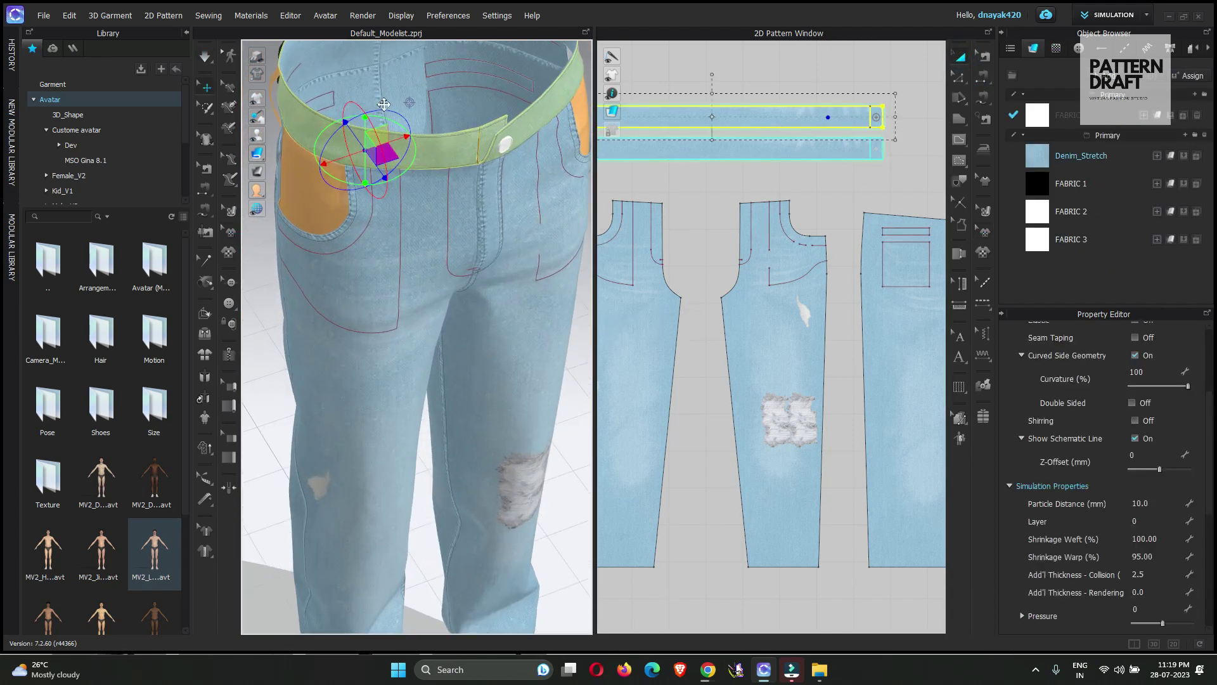
pyautogui.moveTo(375, 212); pyautogui.dragTo(384, 265, button='middle')
pyautogui.moveTo(384, 265); pyautogui.dragTo(419, 165, button='right')
pyautogui.click(419, 165)
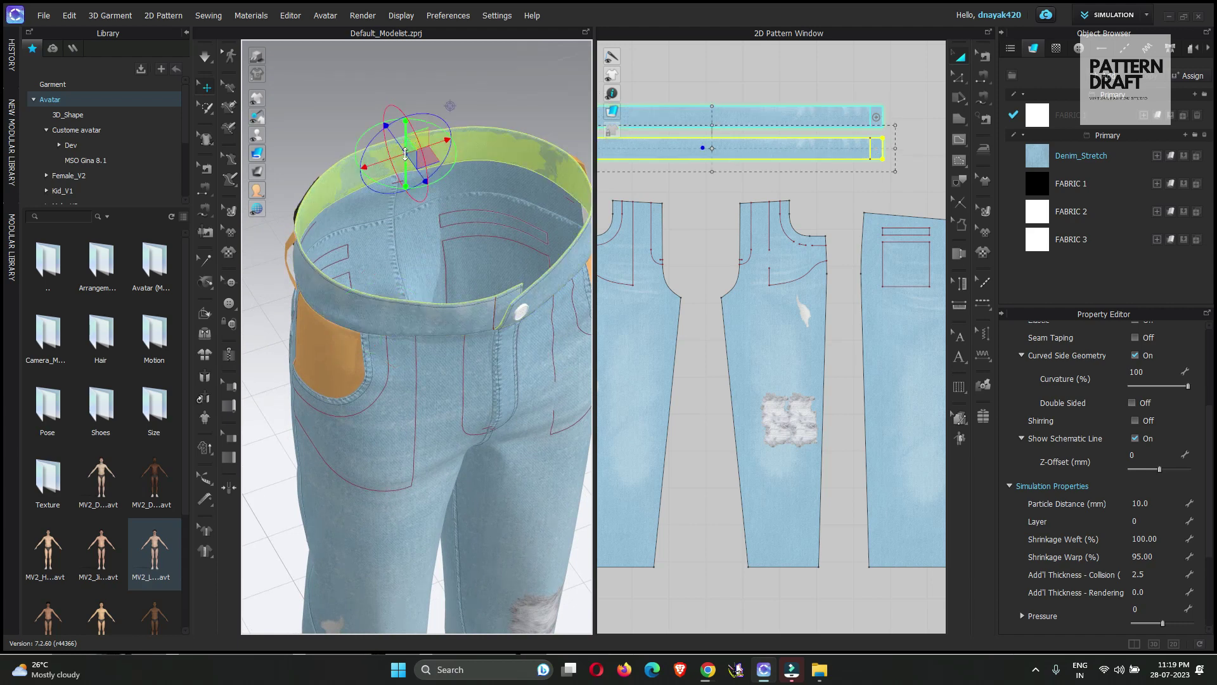
pyautogui.rightClick(404, 154)
pyautogui.click(475, 287)
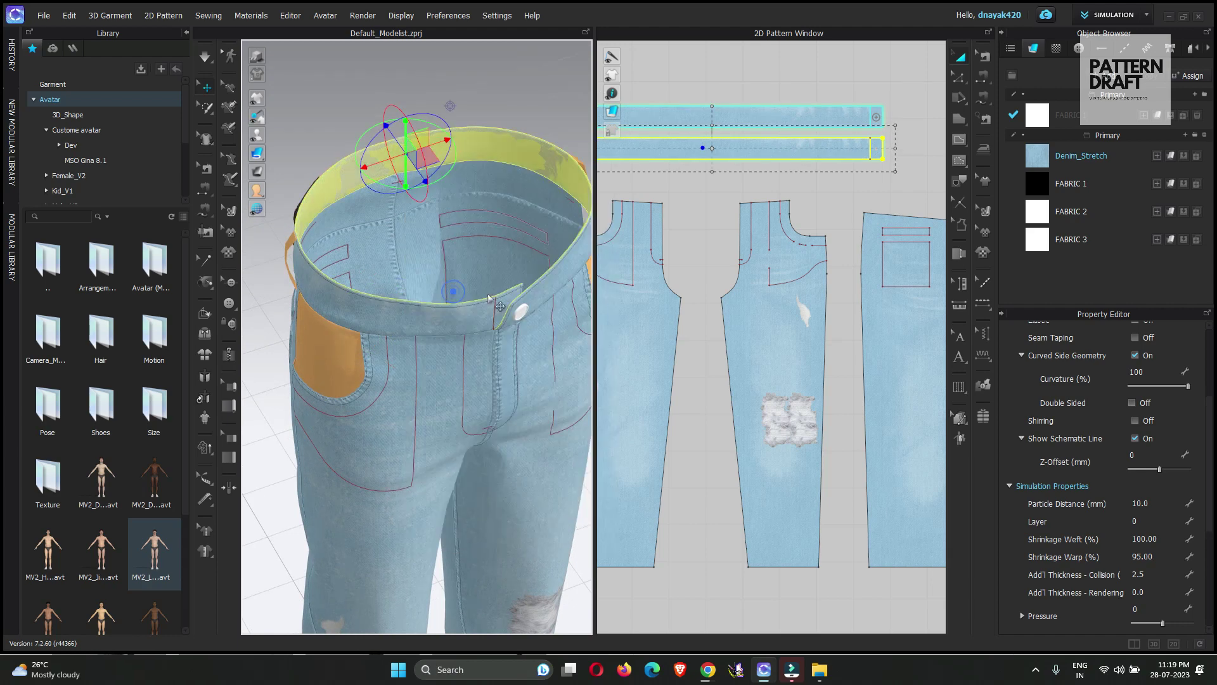
pyautogui.click(705, 193)
pyautogui.press('2')
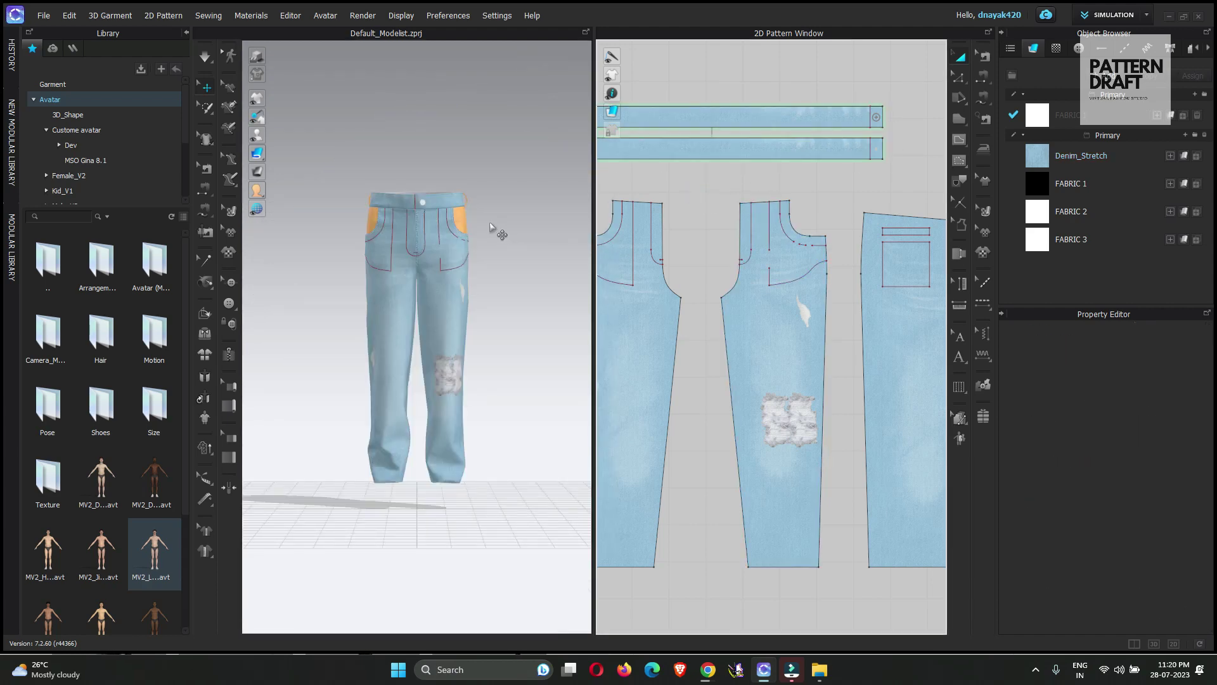
pyautogui.hotkey('shift', 'a')
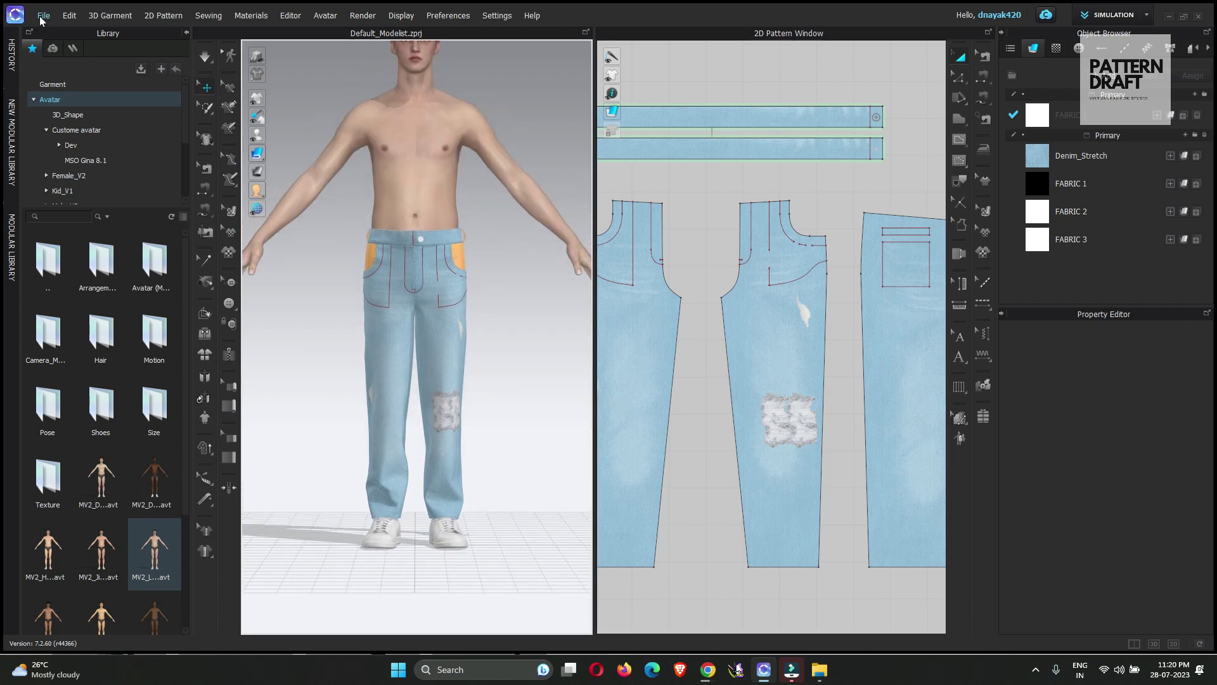
# - Add the OVERSIZE TEE project from the t-SHIRTS folder, maintaining the current avatar's size and pose
pyautogui.click(43, 17)
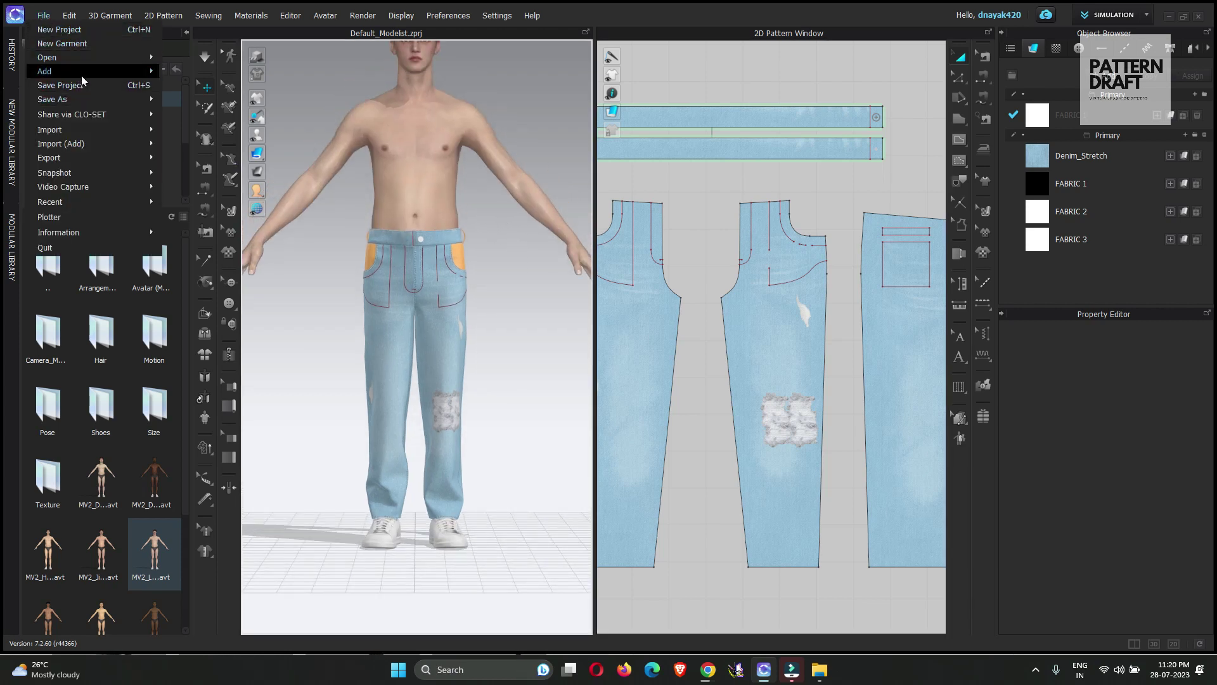
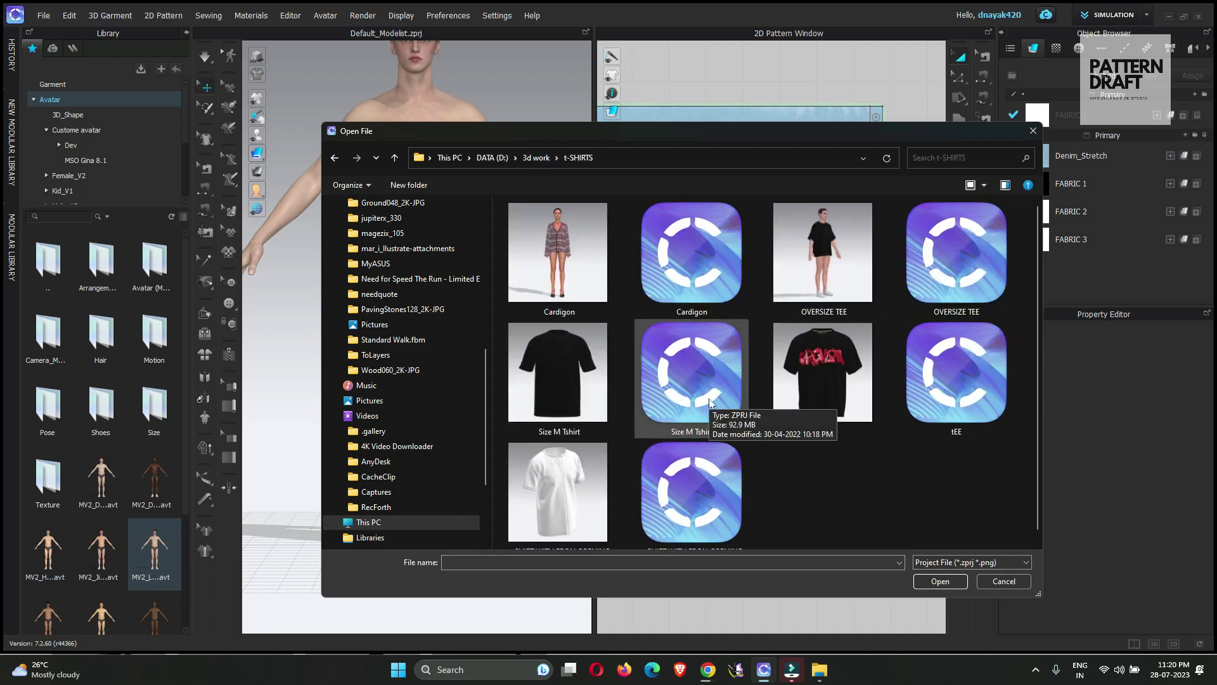
pyautogui.doubleClick(951, 266)
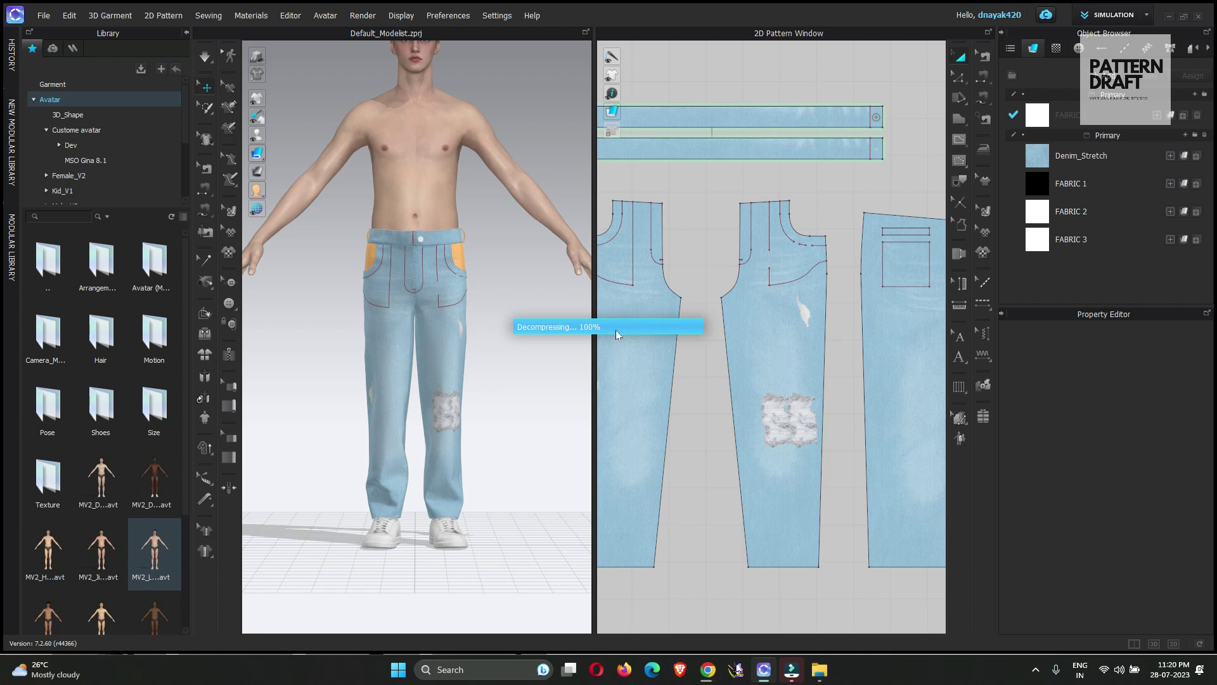
pyautogui.click(606, 465)
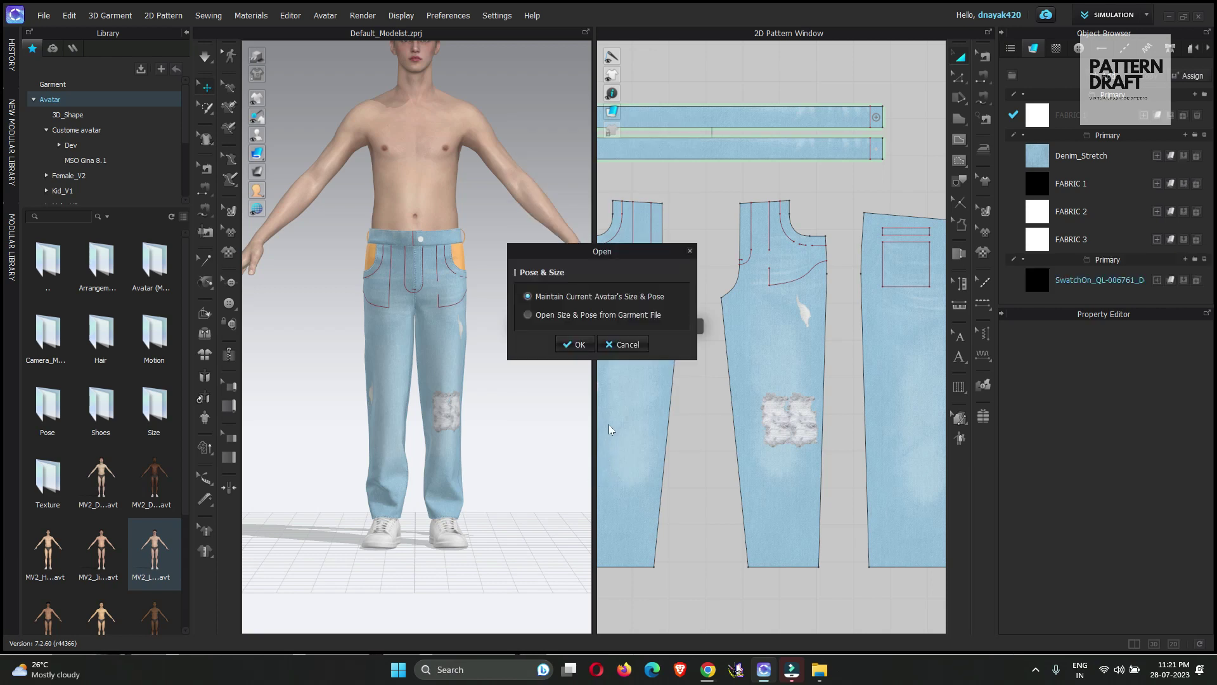
pyautogui.click(575, 344)
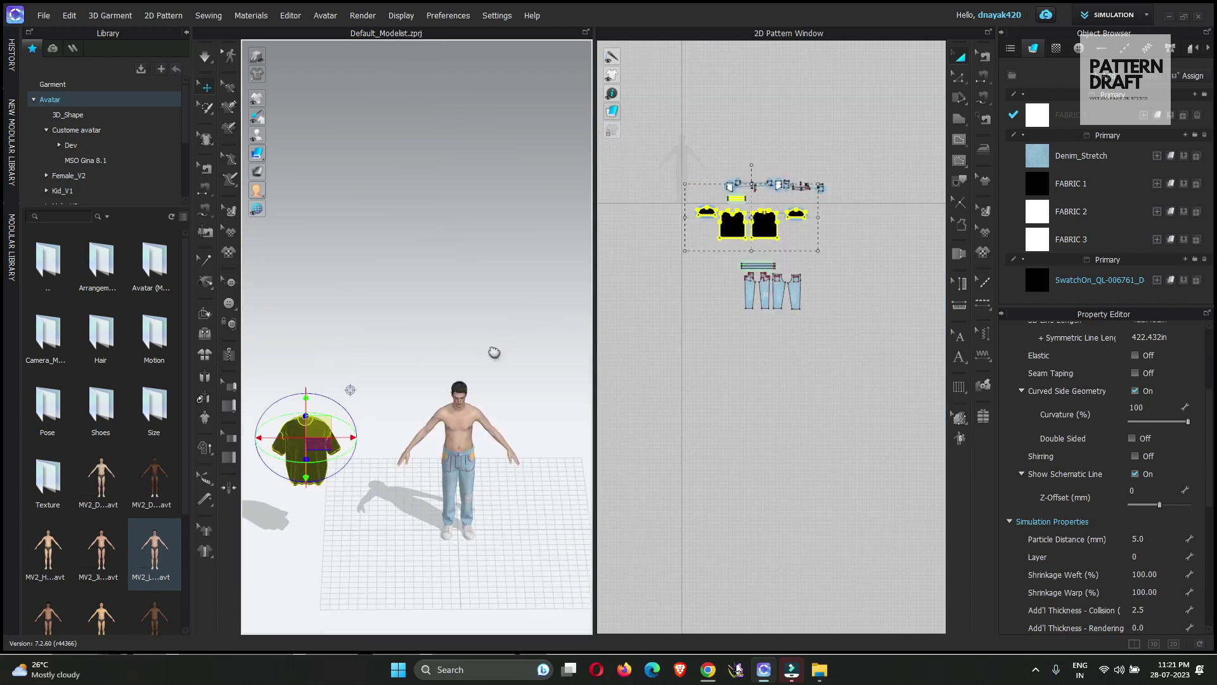
# - Position the T-shirt over the avatar's torso and set its layer to 2 and particle distance to 10 mm
pyautogui.moveTo(536, 415); pyautogui.dragTo(465, 279, button='right')
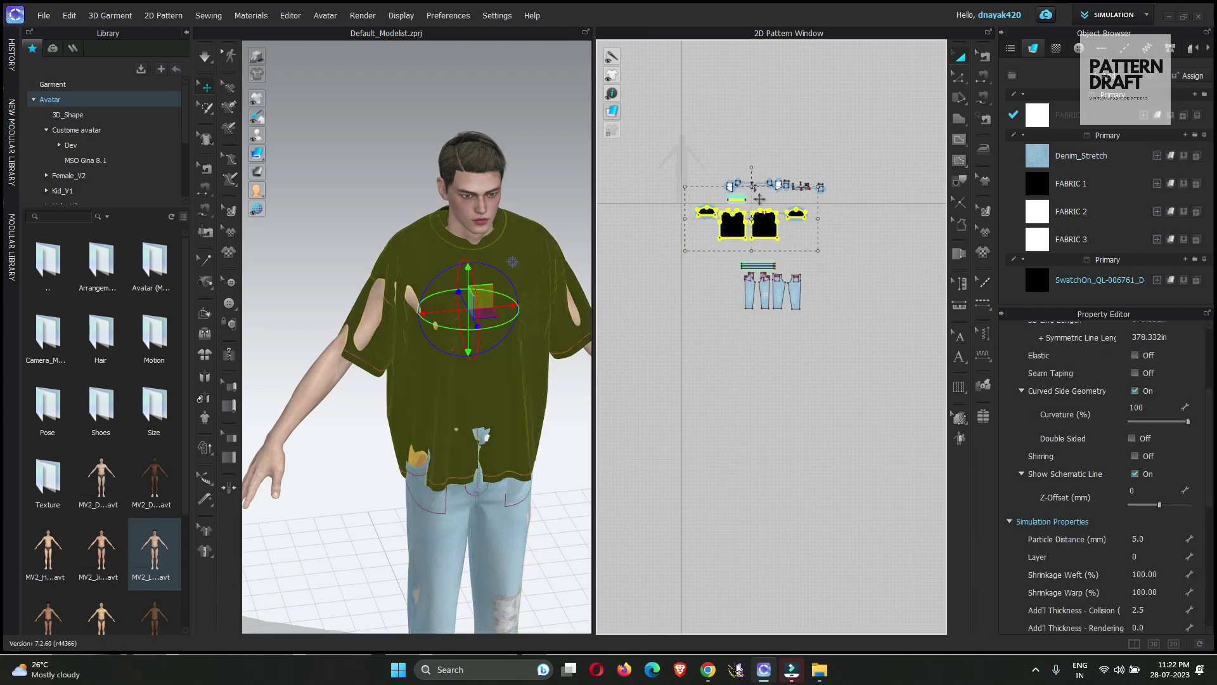
pyautogui.click(1154, 540)
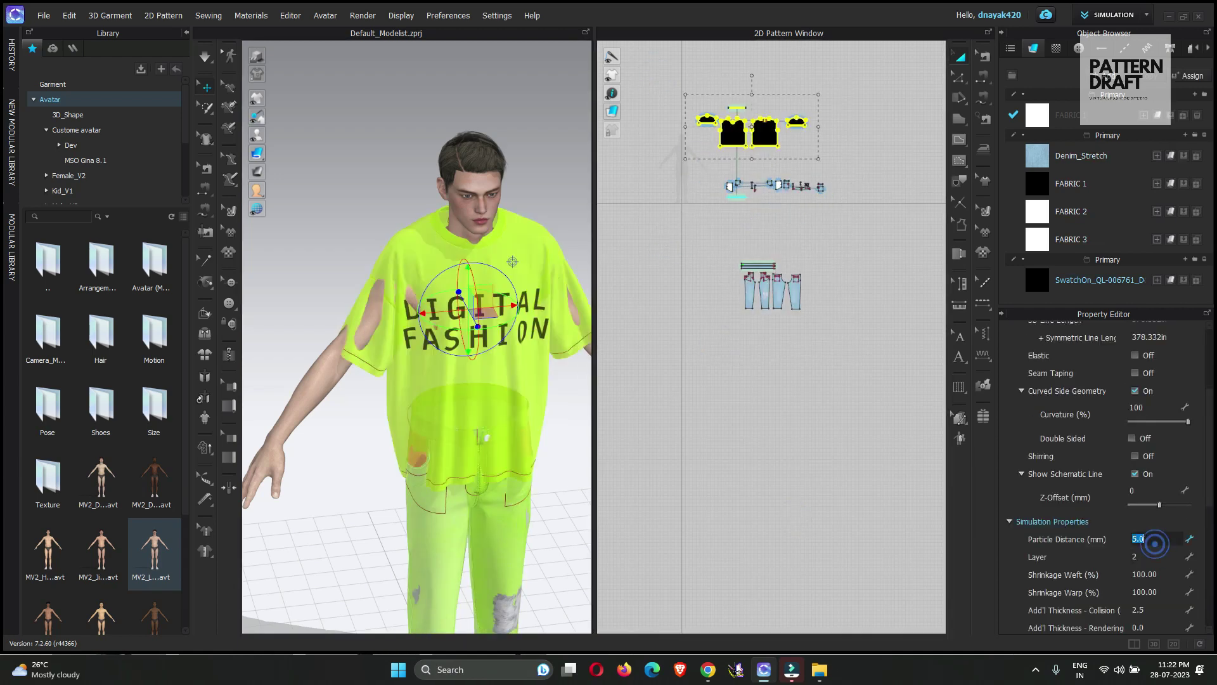
pyautogui.click(767, 469)
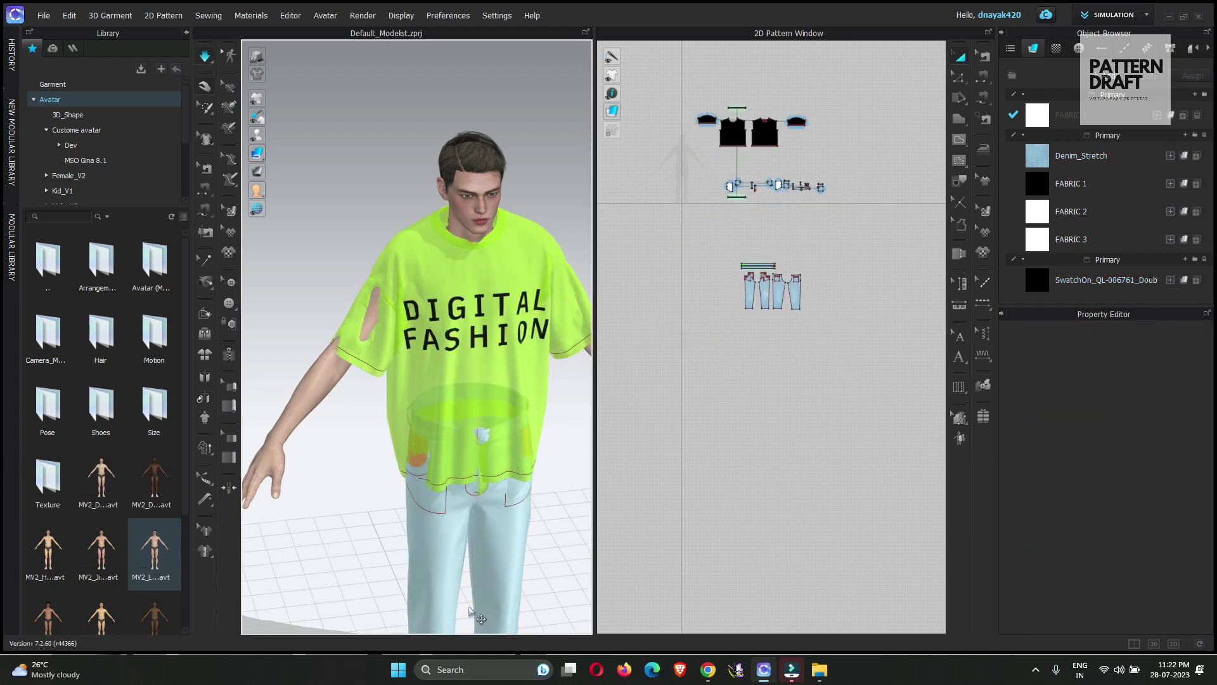
# - Drape the T-shirt over the jeans in simulation and reset the layer value of the patterns
pyautogui.click(517, 485)
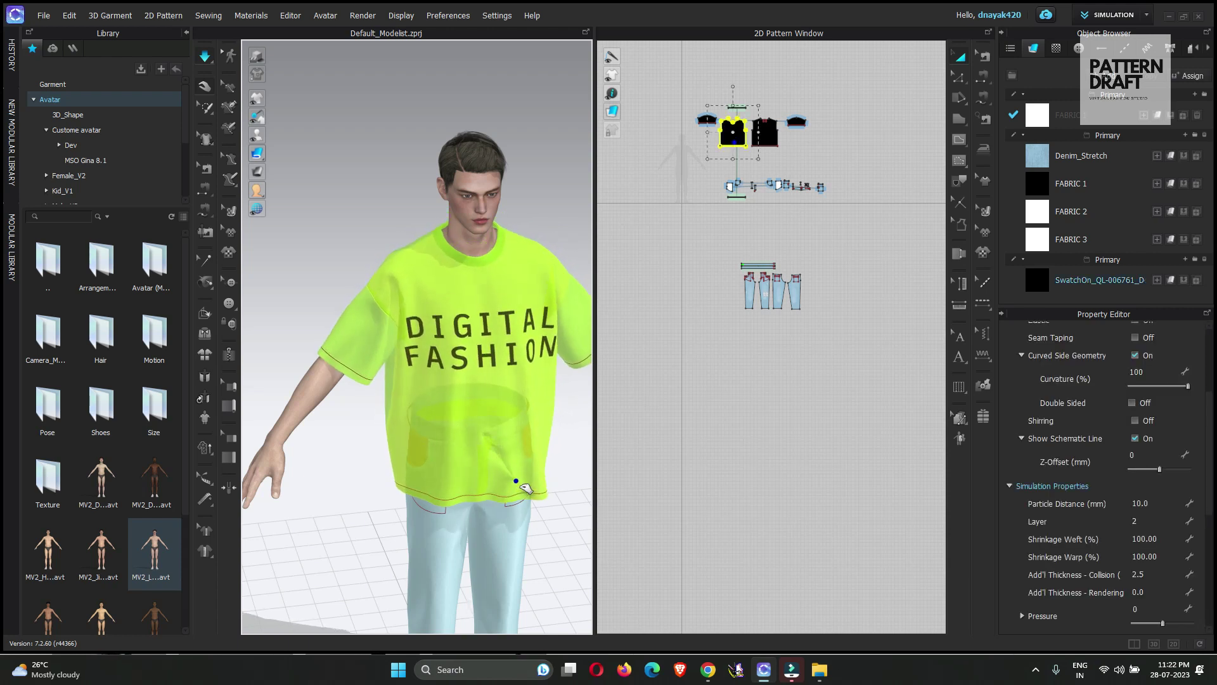
pyautogui.hotkey('ctrl', 'a')
pyautogui.click(1155, 556)
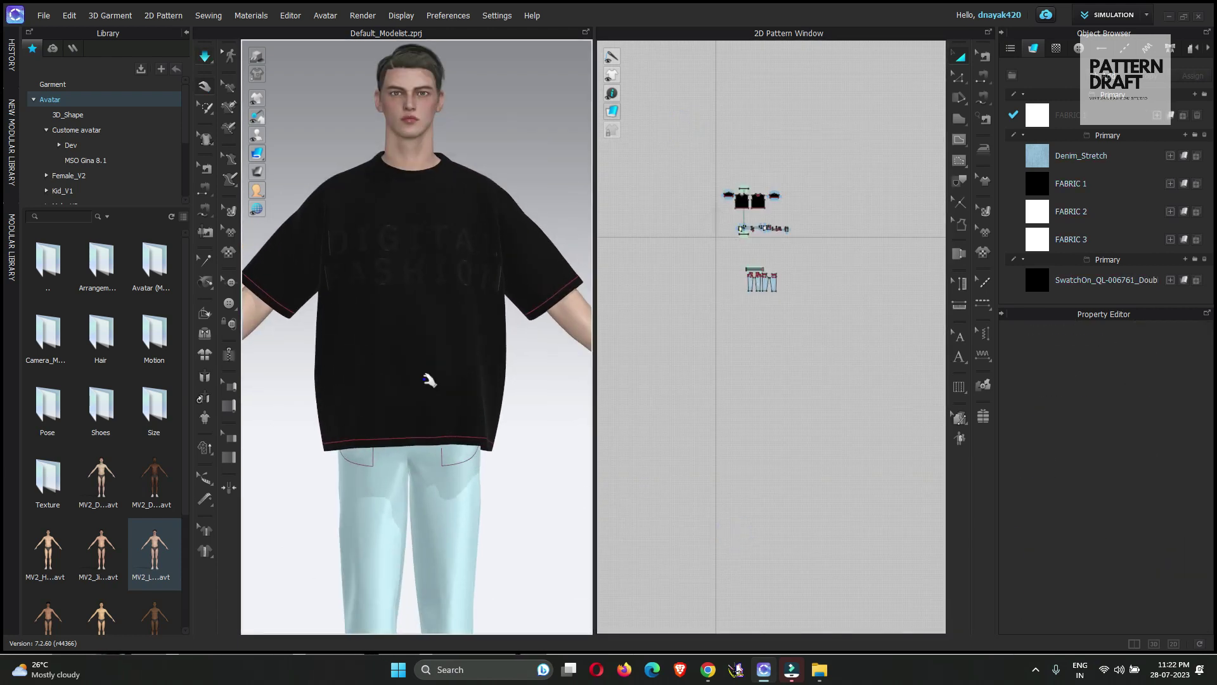
# - Remove the DIGITAL FASHION graphic from the front of the T-shirt
pyautogui.click(1037, 183)
pyautogui.scroll(10, 746, 196)
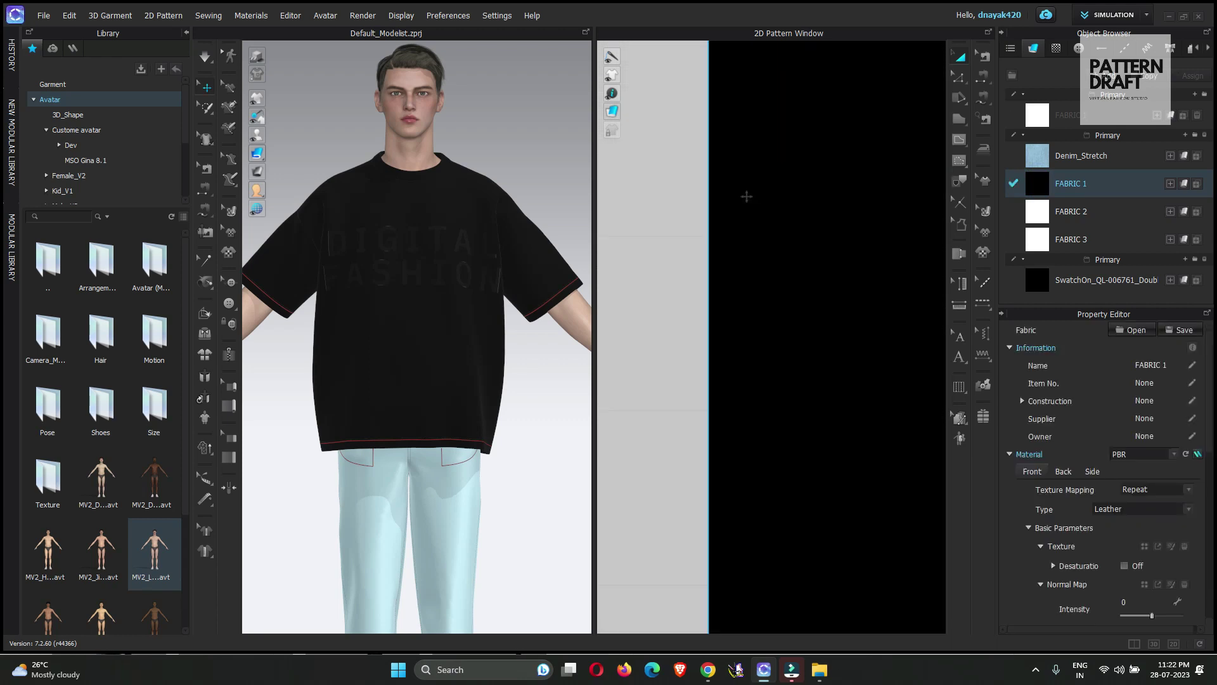
pyautogui.scroll(-10, 746, 197)
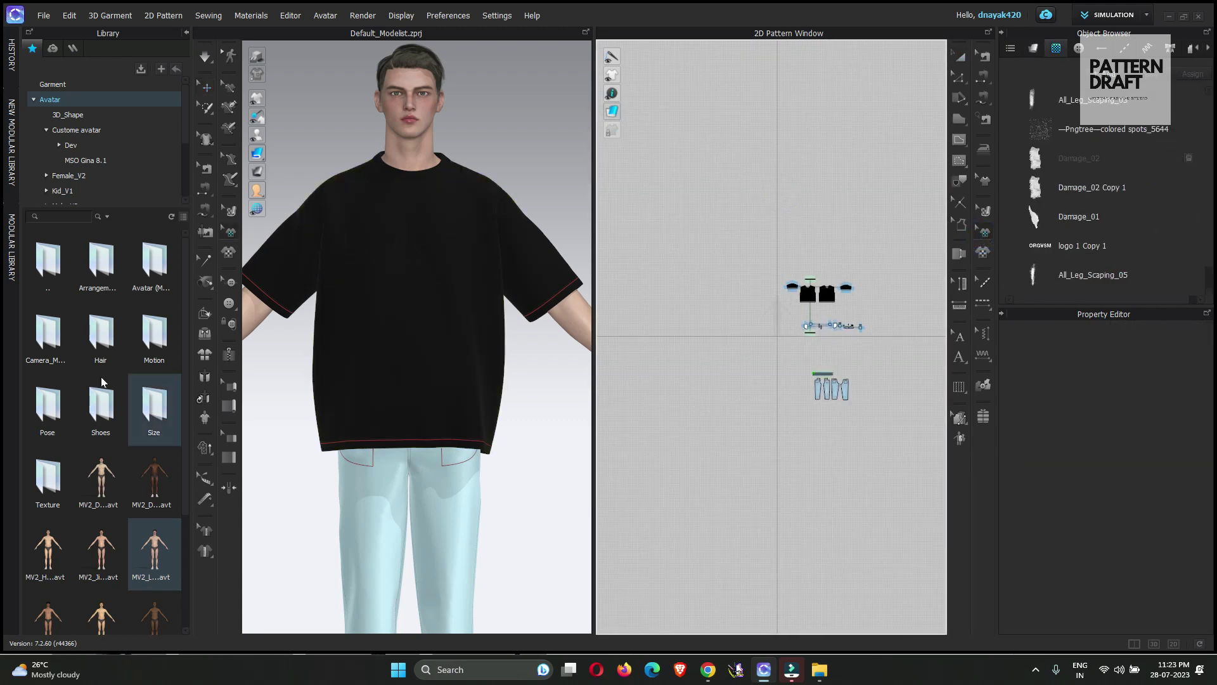
# - Replace the T-shirt's black fabric with Muslin_22X22 from the fabric library
pyautogui.click(73, 49)
pyautogui.click(33, 48)
pyautogui.click(49, 129)
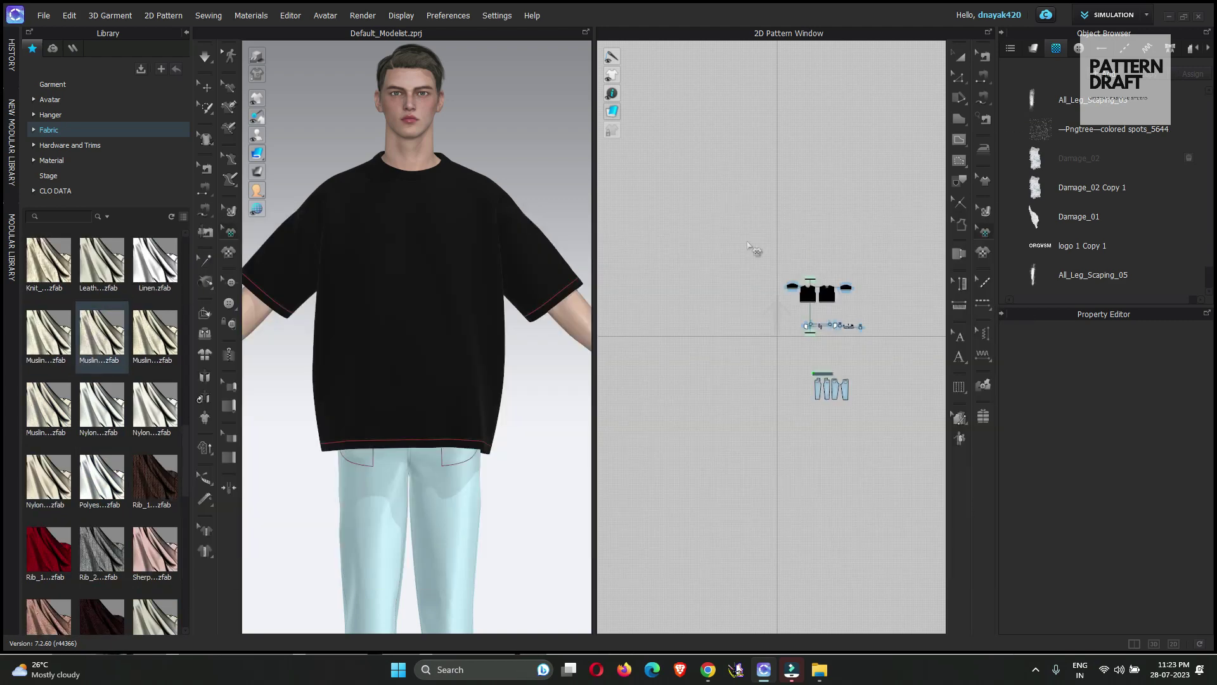
pyautogui.click(1033, 48)
pyautogui.moveTo(832, 312); pyautogui.dragTo(1090, 279)
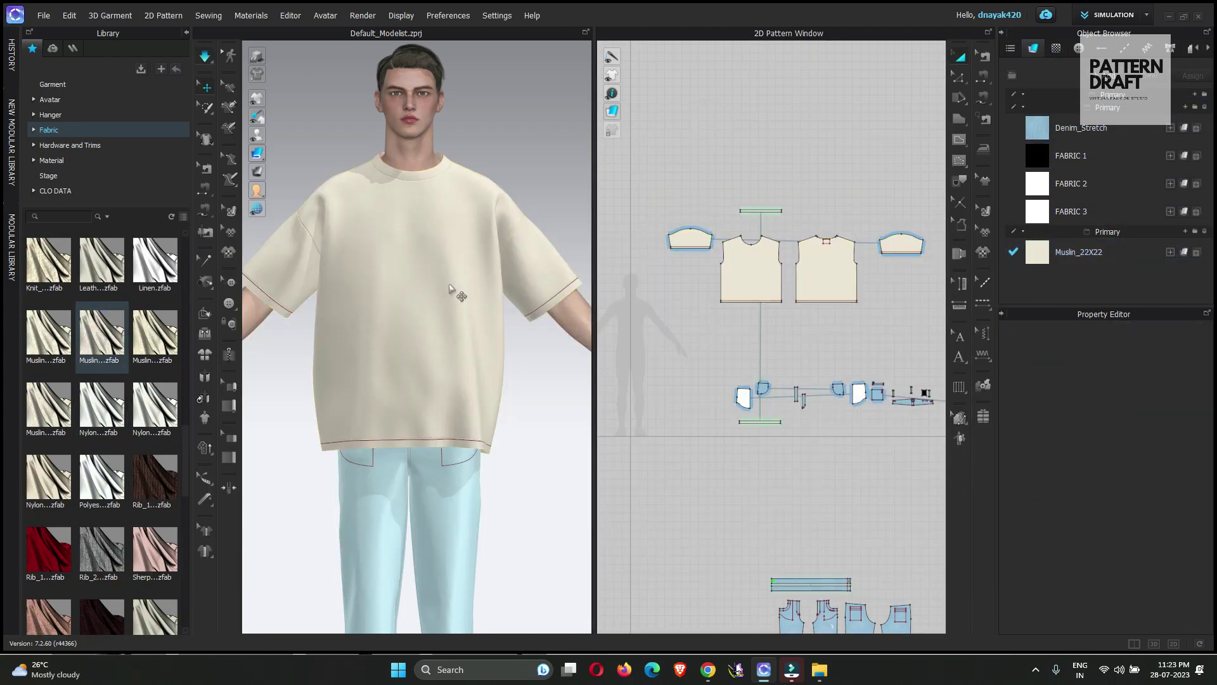
# - Simulate the T-shirt's drape in the muslin fabric and unfreeze the jeans patterns
pyautogui.press('space')
pyautogui.rightClick(1078, 252)
pyautogui.click(853, 108)
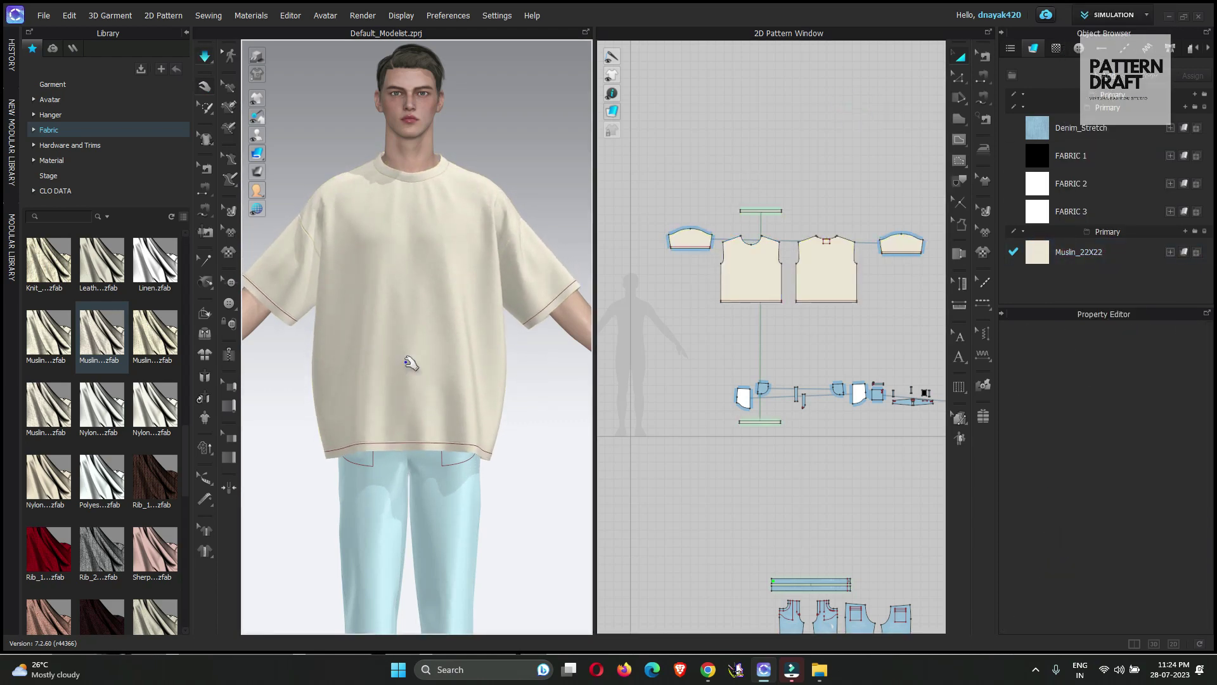
pyautogui.scroll(-5, 747, 415)
pyautogui.hotkey('ctrl', 'a')
pyautogui.click(741, 227)
pyautogui.scroll(-5, 430, 321)
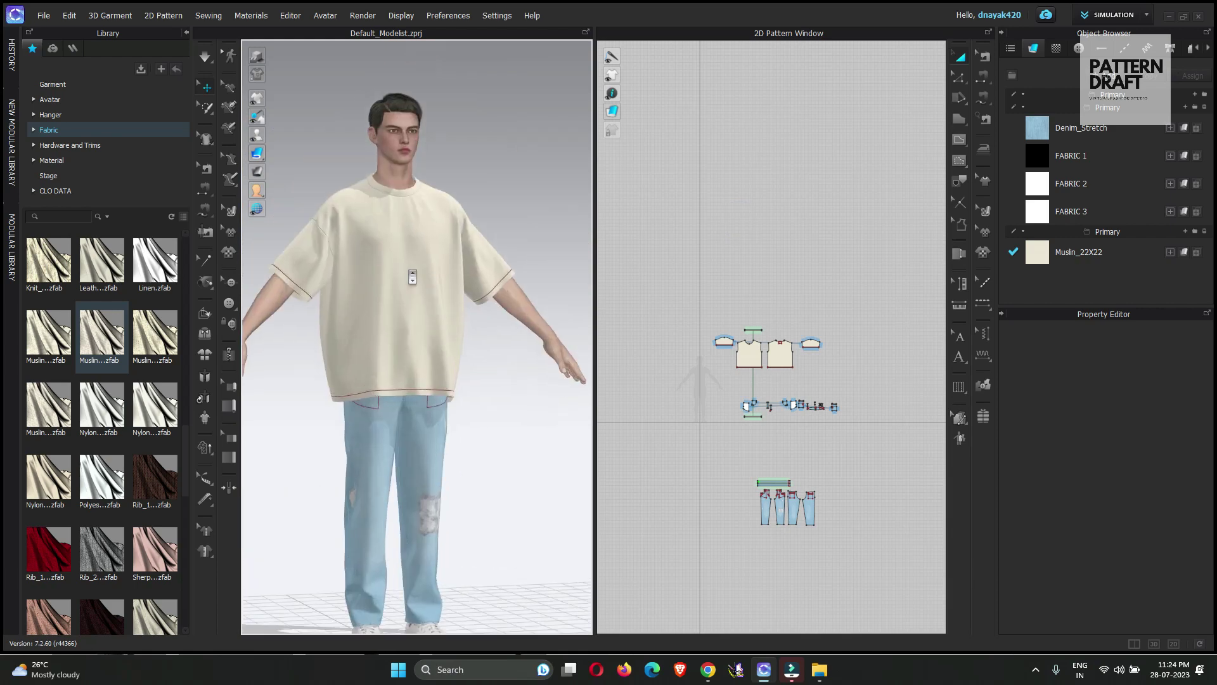
# - Place the Pngtree colored spots graphic on the T-shirt's front pattern
pyautogui.scroll(10, 475, 422)
pyautogui.click(1055, 48)
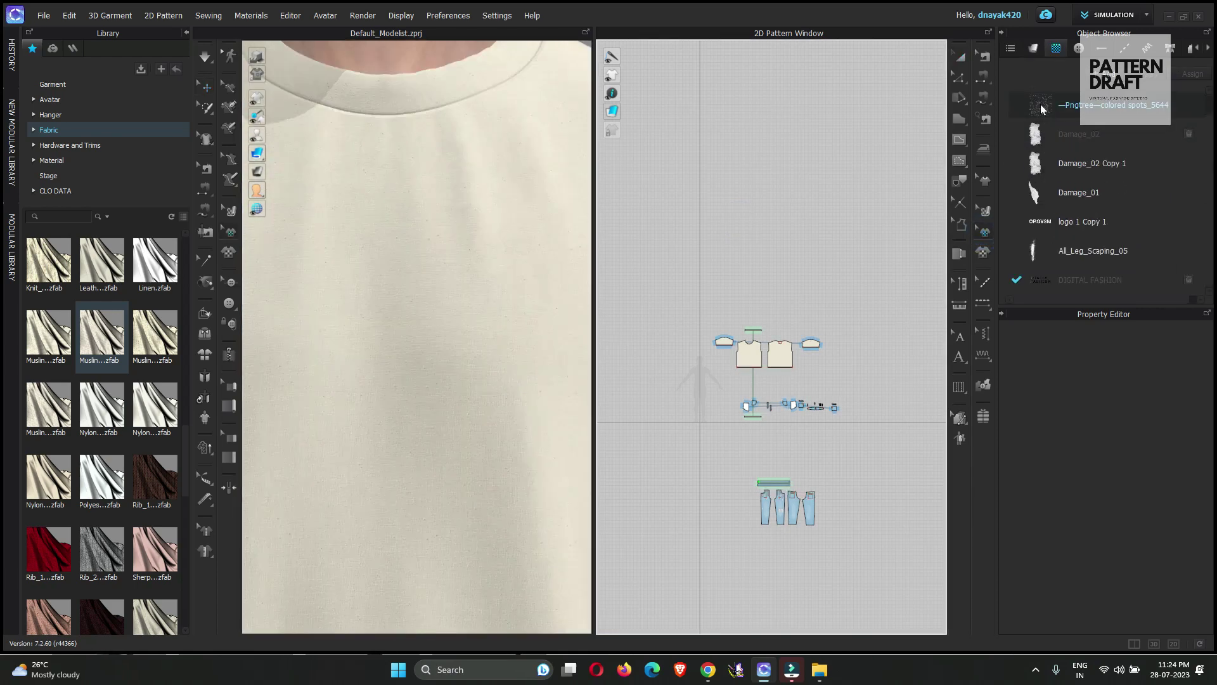
pyautogui.click(1110, 105)
pyautogui.scroll(10, 739, 352)
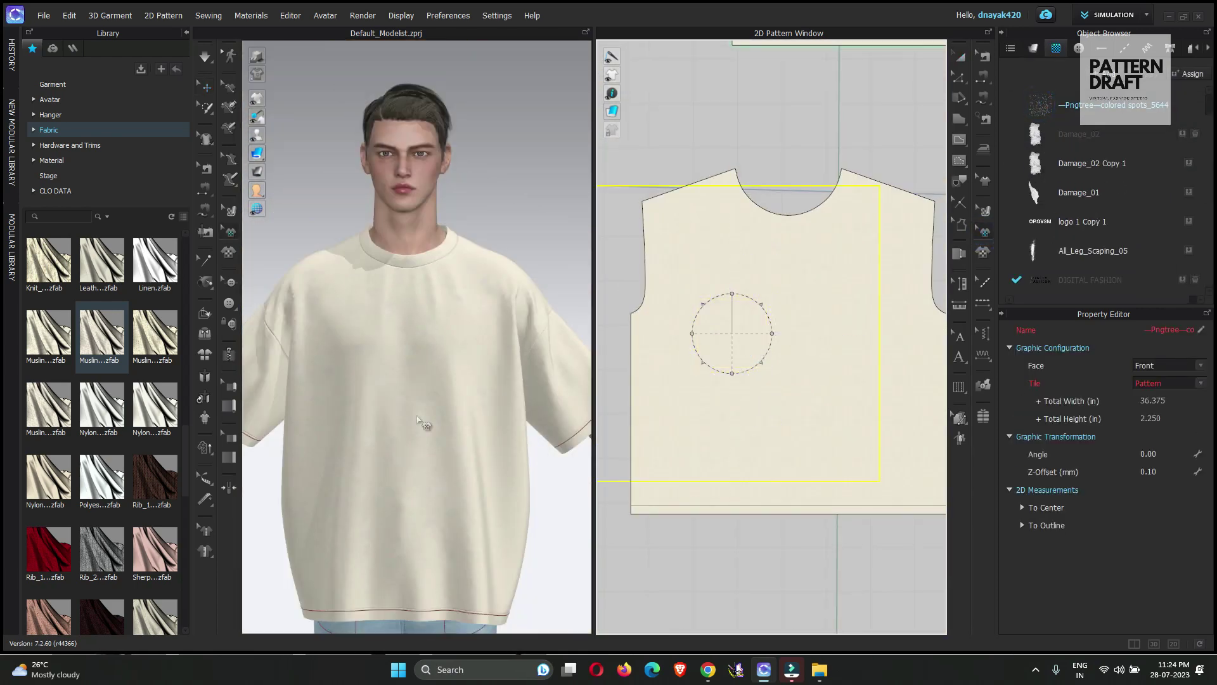
# - Load the colored spots image as the graphic's normal map and displacement map, with normal intensity 10 and displacement amount 0 mm
pyautogui.click(1041, 104)
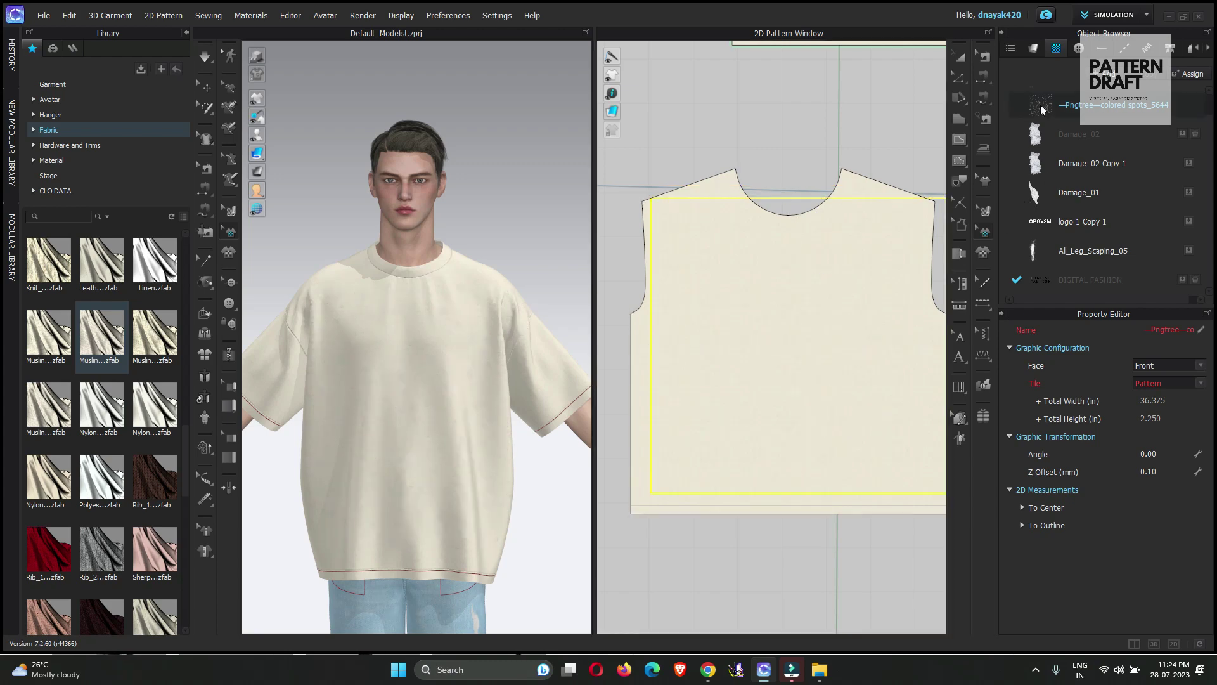
pyautogui.scroll(-5, 1139, 439)
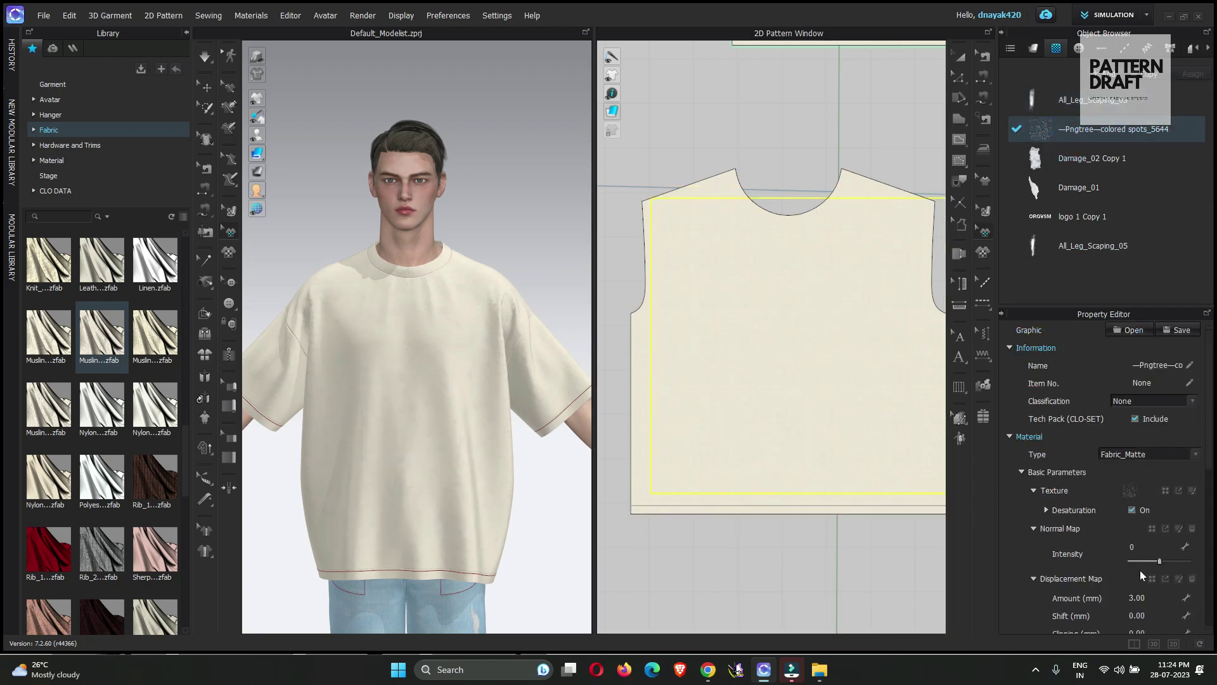
pyautogui.scroll(10, 462, 366)
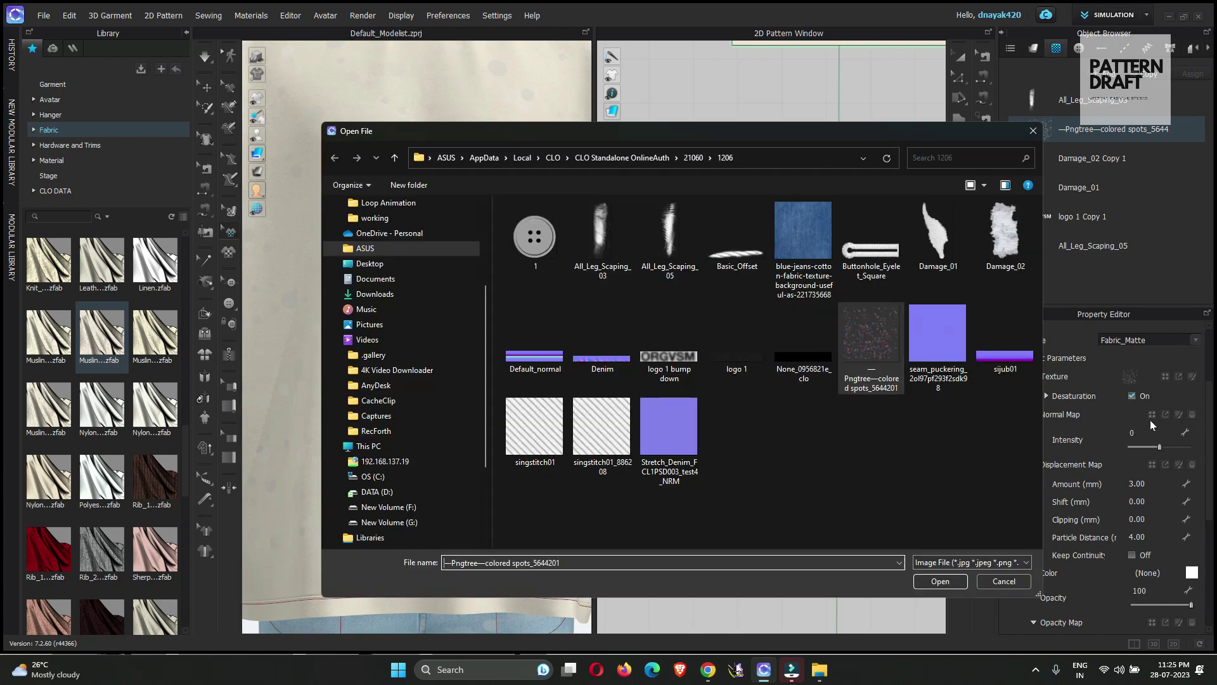
pyautogui.click(872, 347)
pyautogui.doubleClick(881, 364)
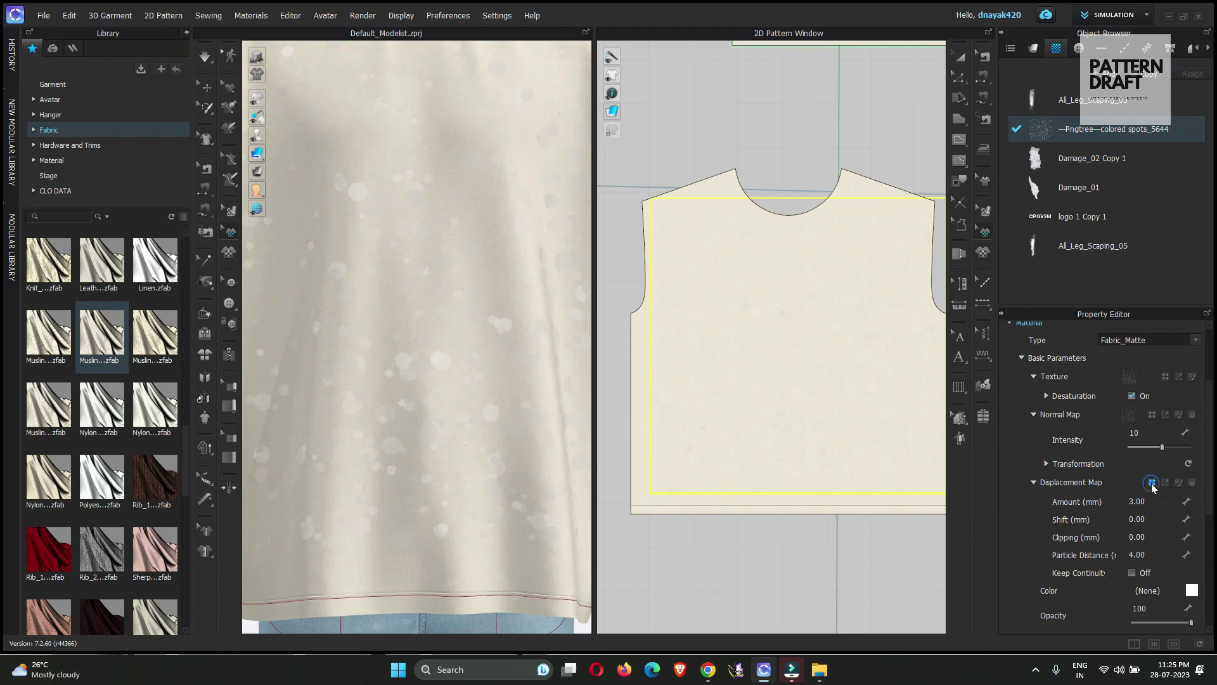
pyautogui.click(1152, 482)
pyautogui.doubleClick(867, 354)
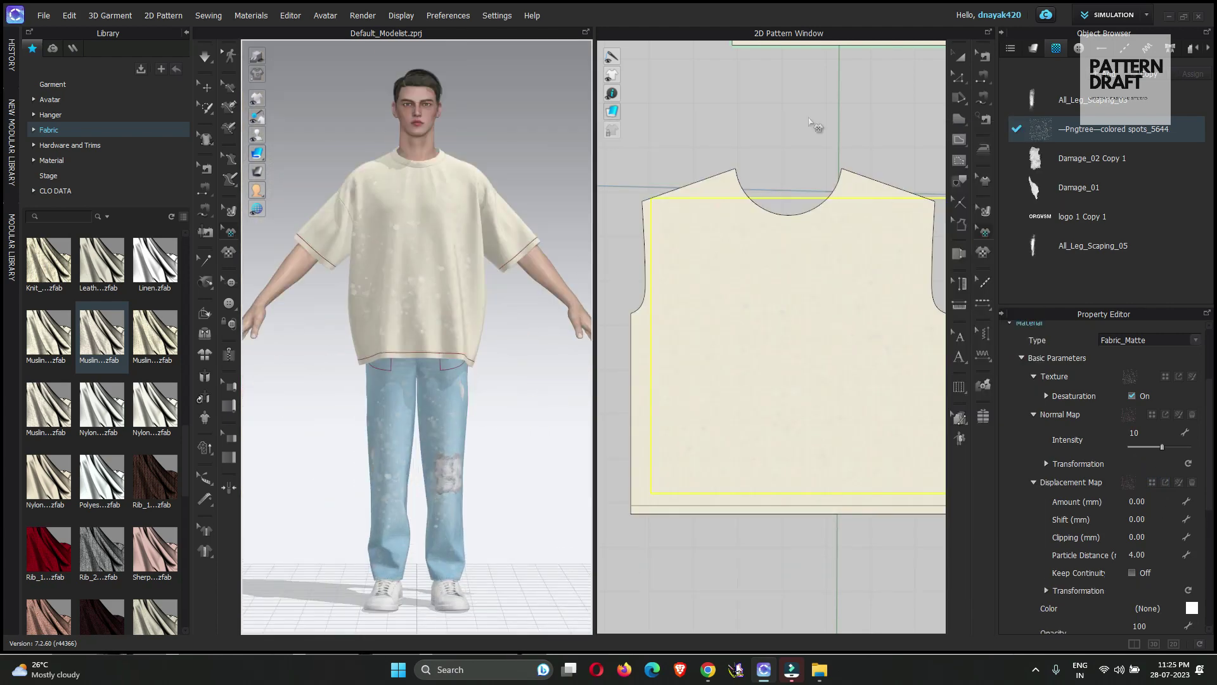
# - Add the texpng lion image from the CLO folder as a chest graphic on the T-shirt's front pattern
pyautogui.click(1033, 48)
pyautogui.click(1057, 48)
pyautogui.doubleClick(1087, 177)
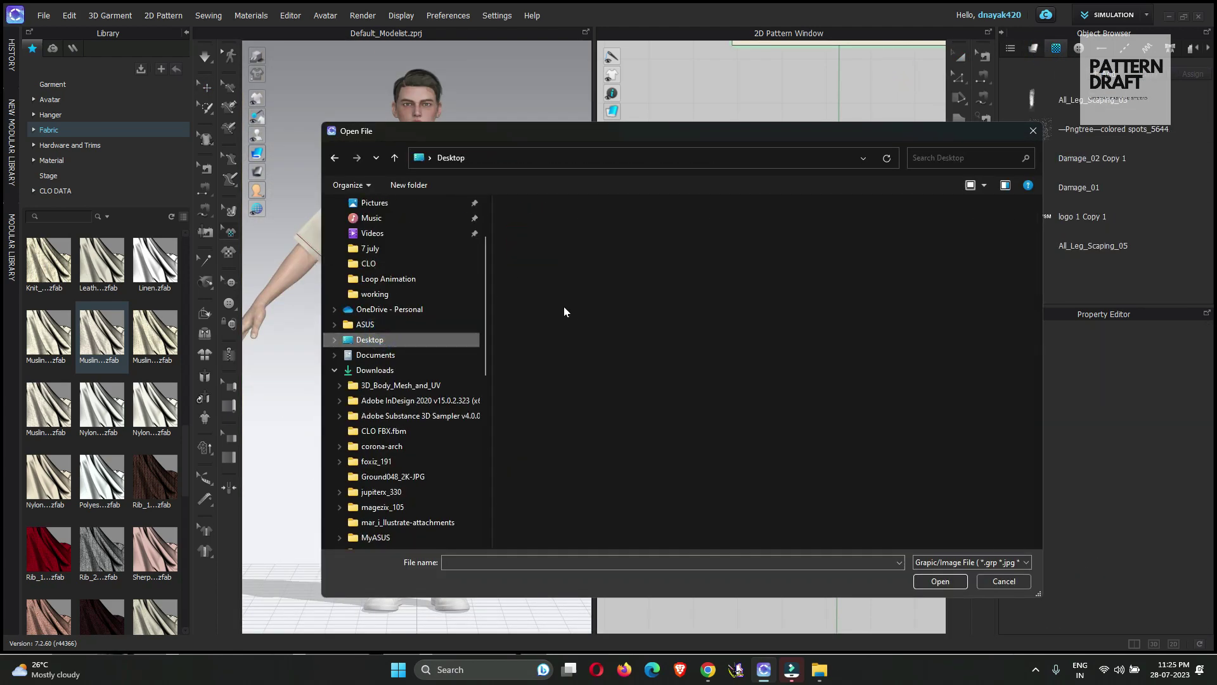
pyautogui.click(735, 428)
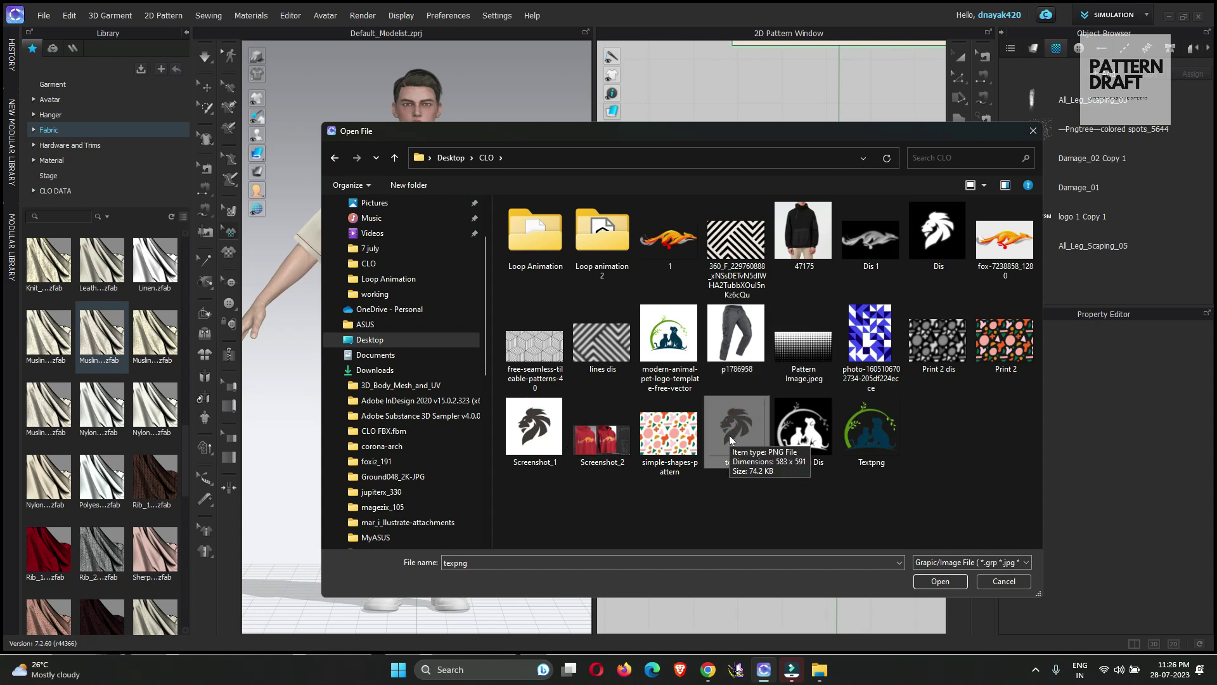
pyautogui.click(944, 580)
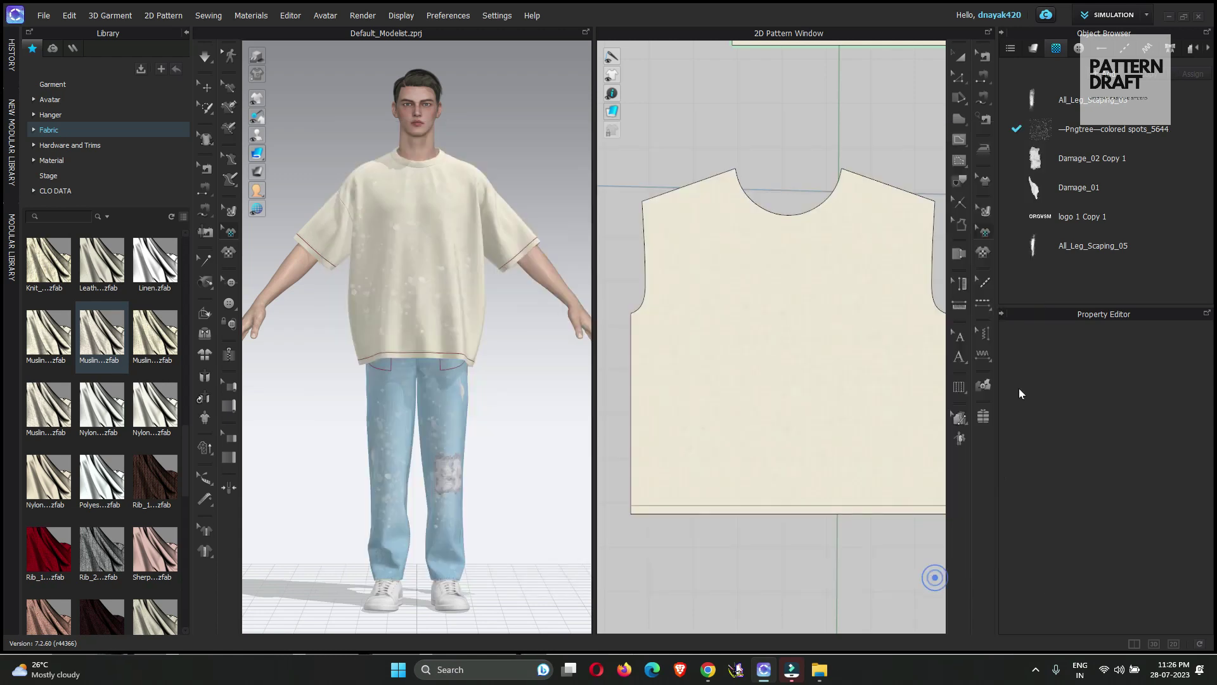
pyautogui.click(856, 292)
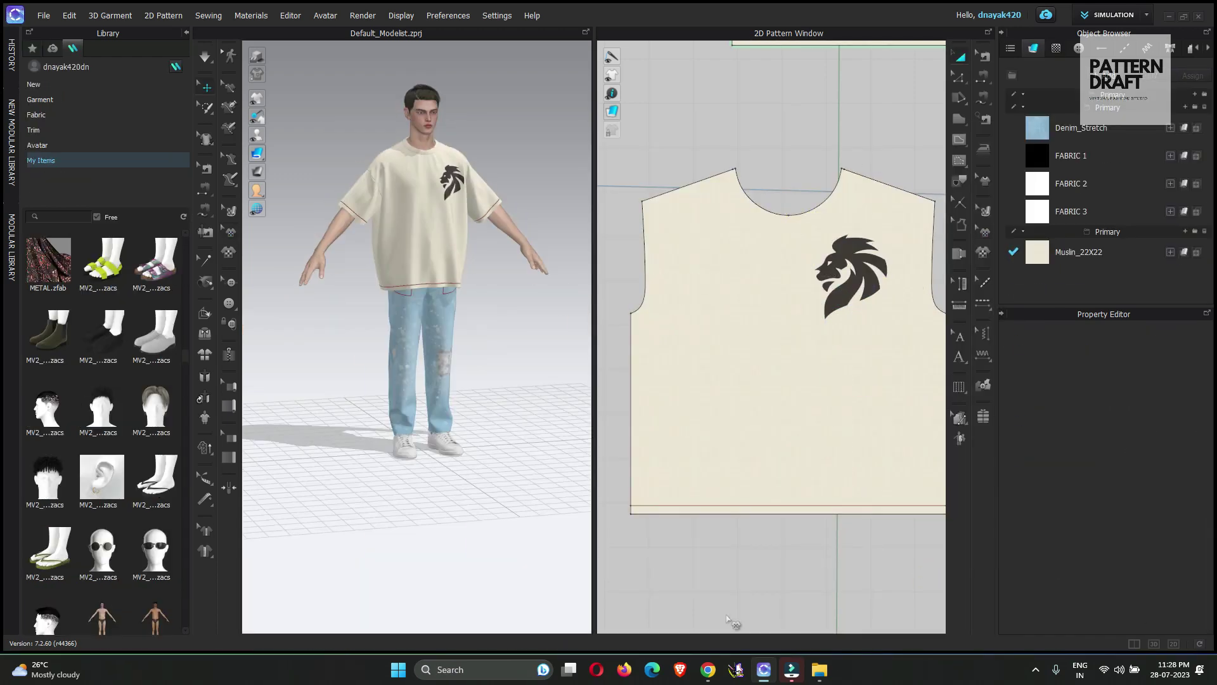
# - Save the outfit project as Style 2 and start a new, empty project
pyautogui.click(43, 15)
pyautogui.click(36, 28)
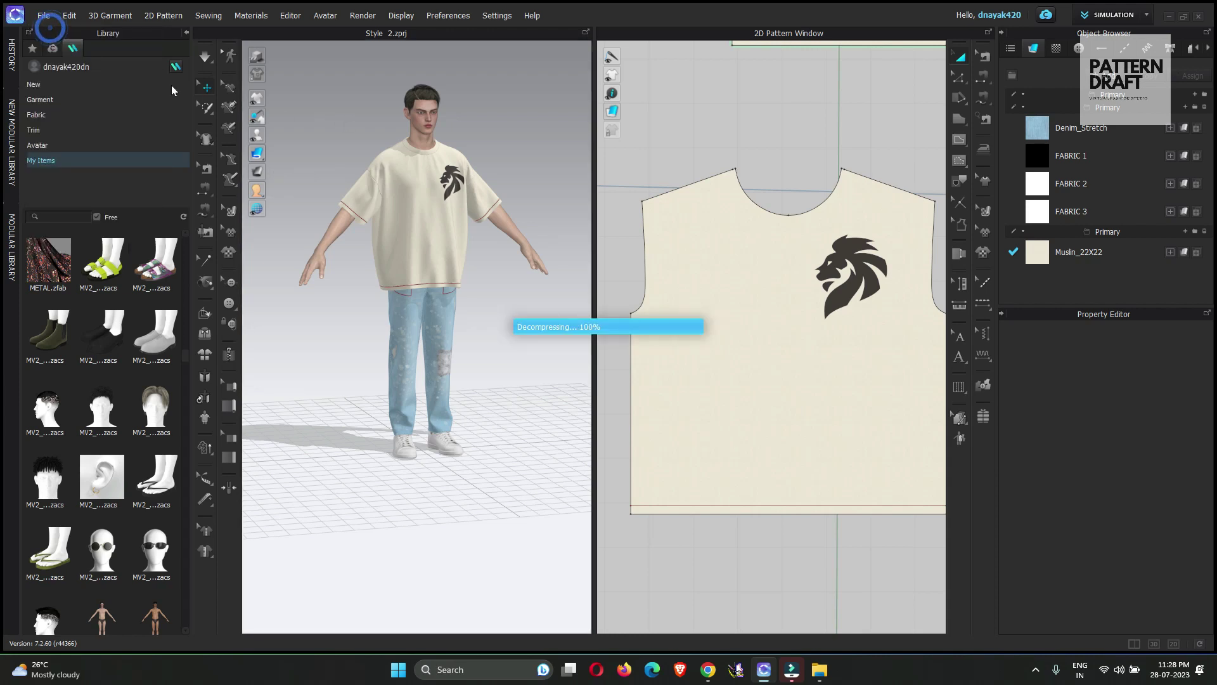
# - Import the CLO FBX model file from Downloads as an avatar in cm (DAZ Studio) scale at 100%
pyautogui.click(42, 16)
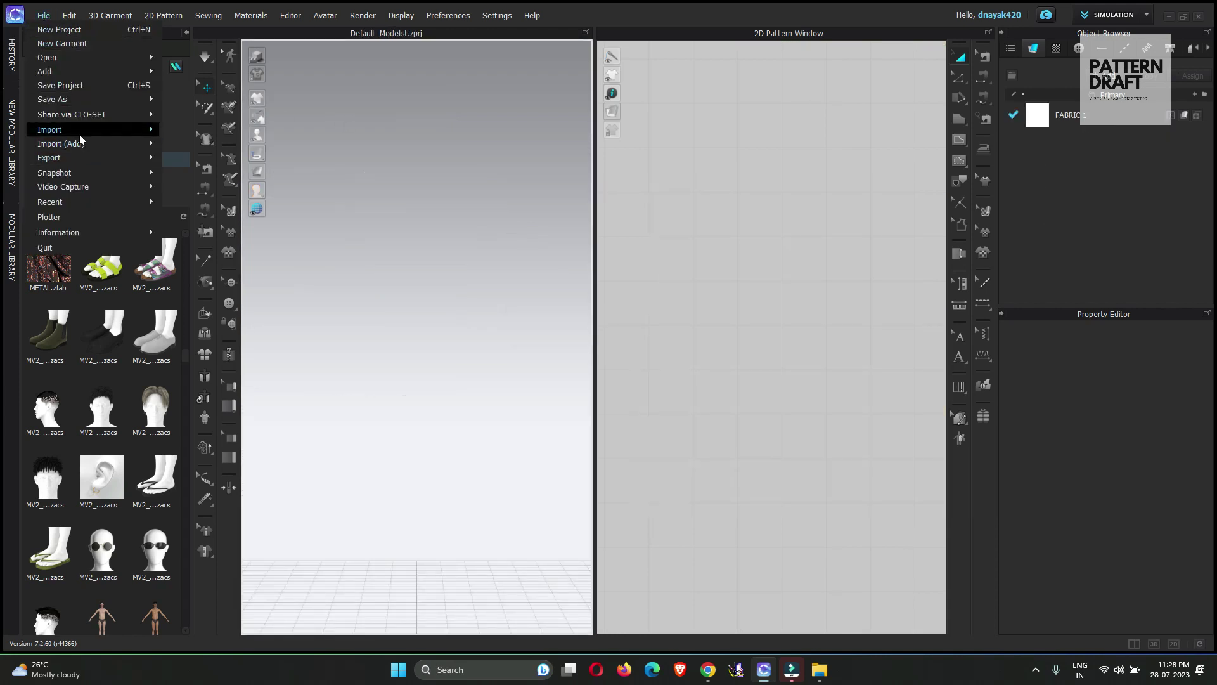
pyautogui.moveTo(82, 130)
pyautogui.click(190, 203)
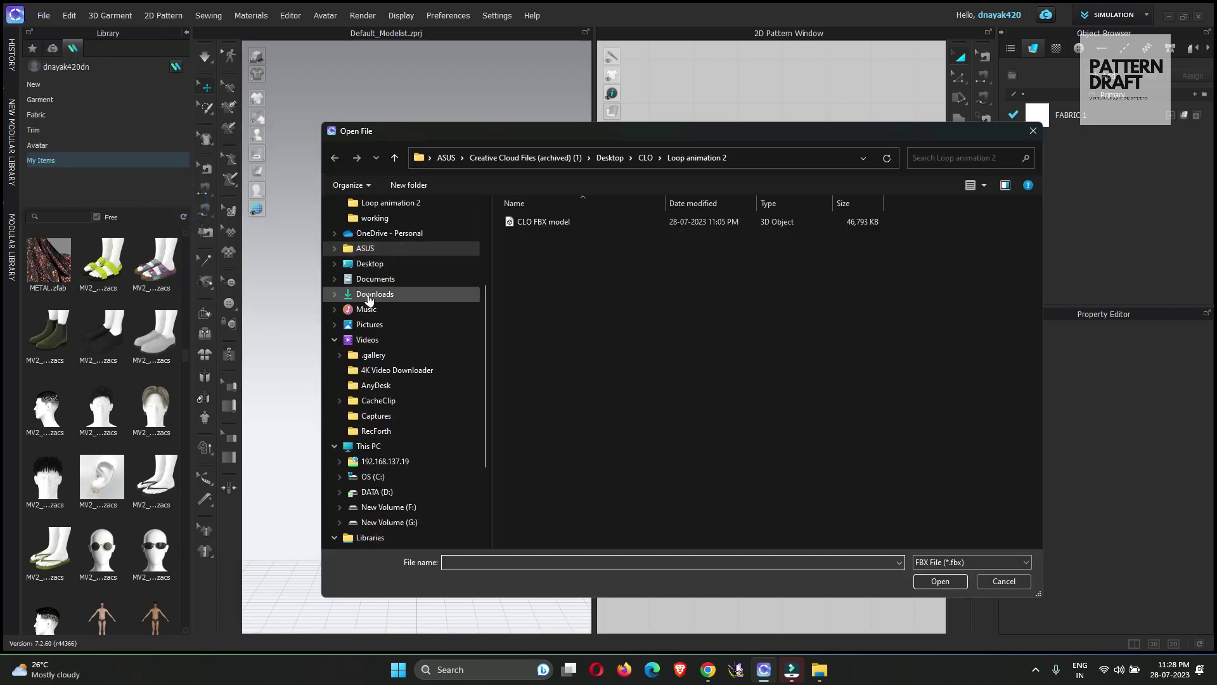
pyautogui.click(384, 294)
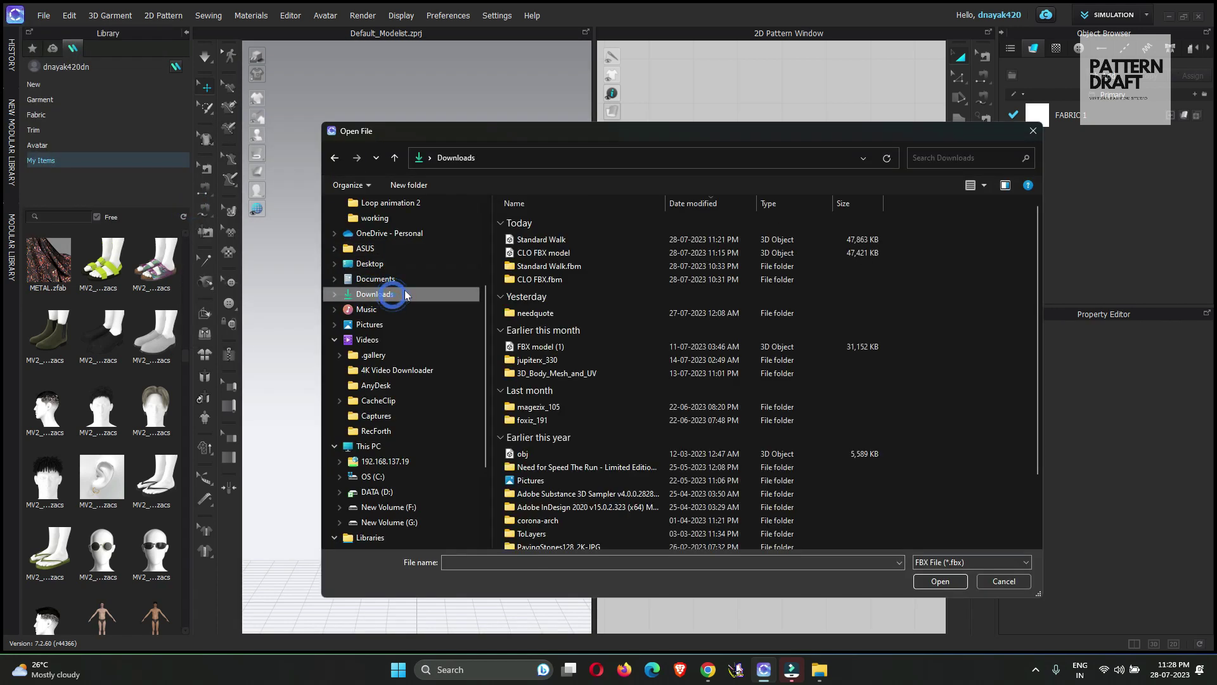
pyautogui.click(544, 253)
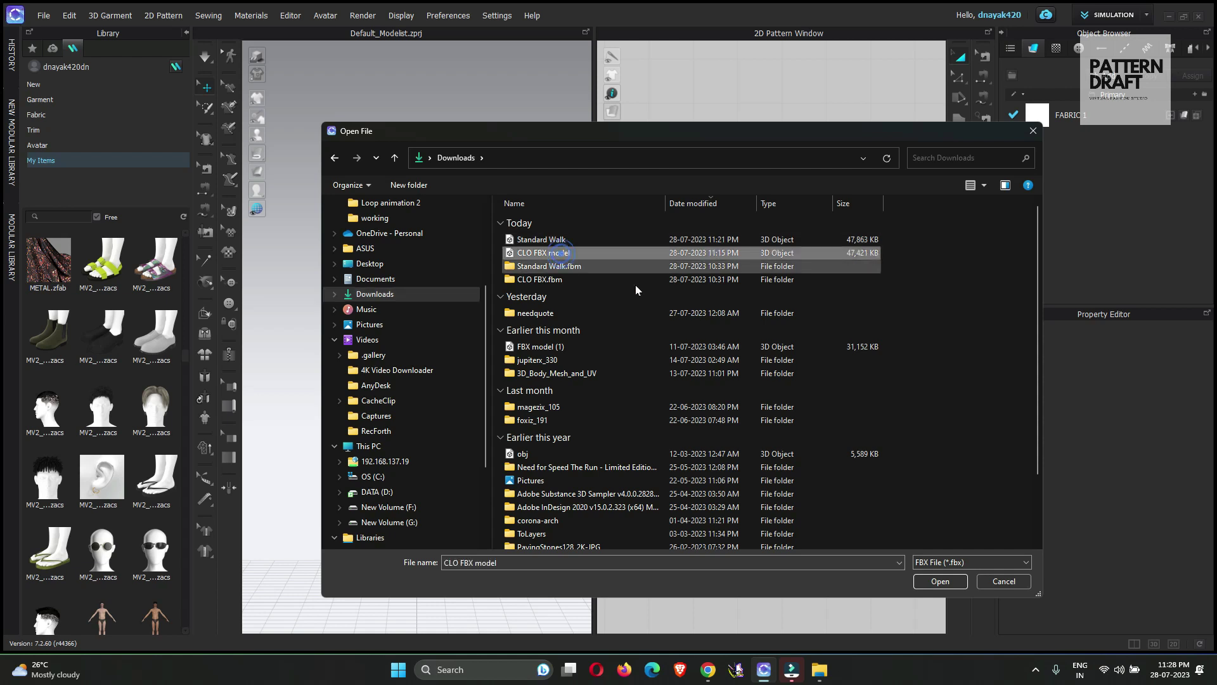
pyautogui.click(943, 583)
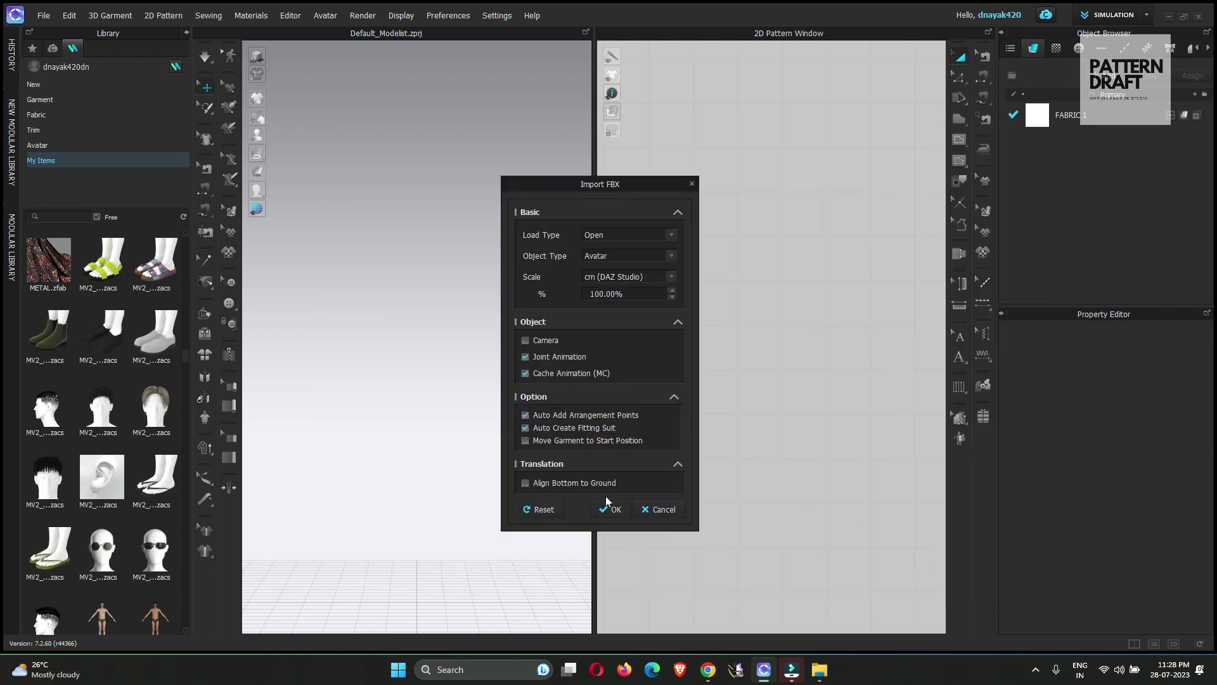
pyautogui.click(610, 509)
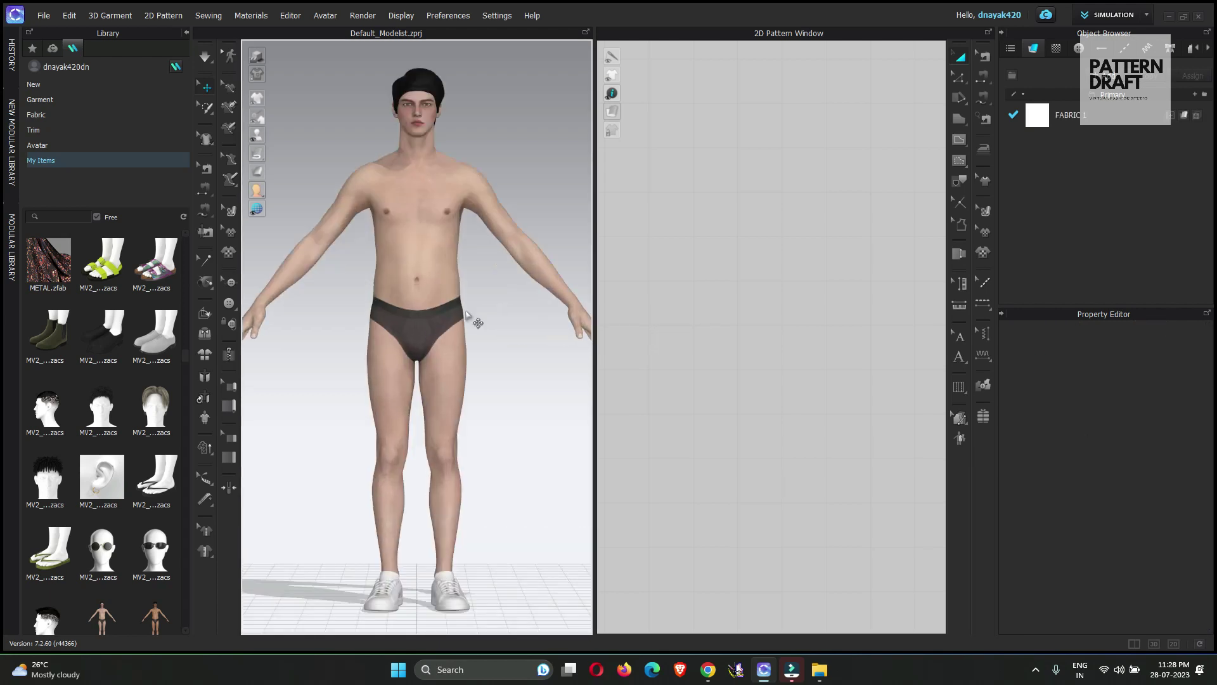
pyautogui.moveTo(467, 315); pyautogui.dragTo(450, 327, button='right')
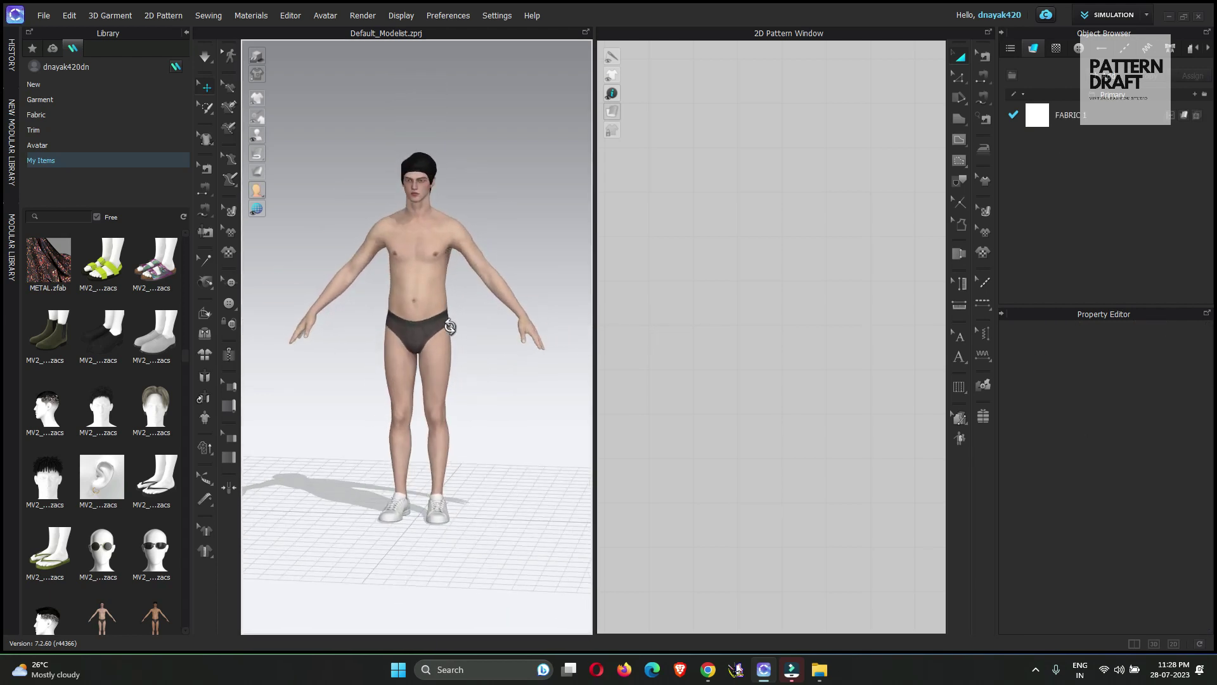
# - Save the imported avatar as CLO AVT in the Loop animation 2 folder inside the desktop's CLO folder
pyautogui.click(43, 15)
pyautogui.moveTo(78, 97)
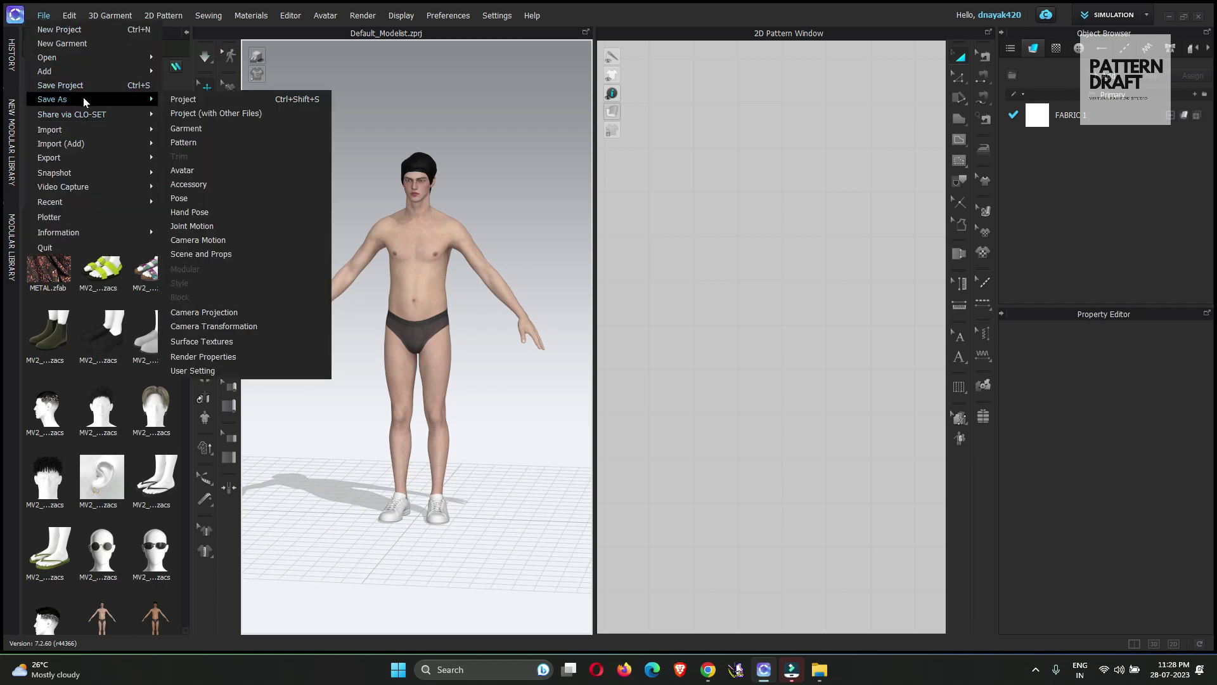
pyautogui.click(196, 170)
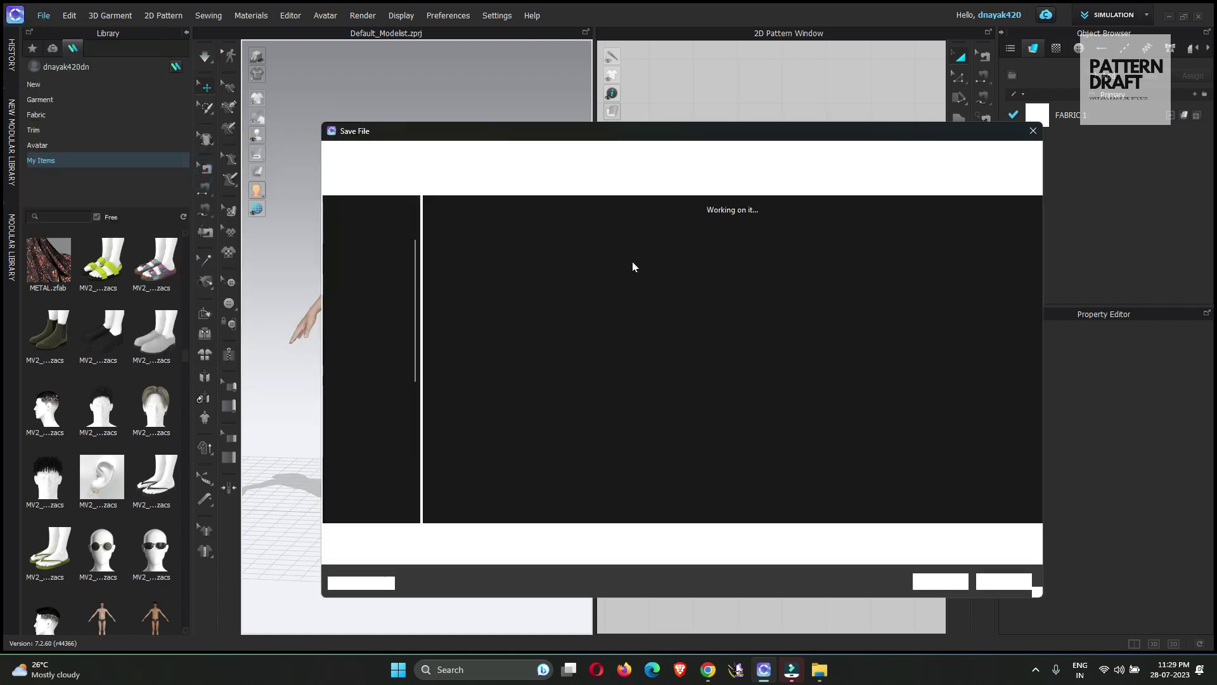
pyautogui.scroll(6, 358, 355)
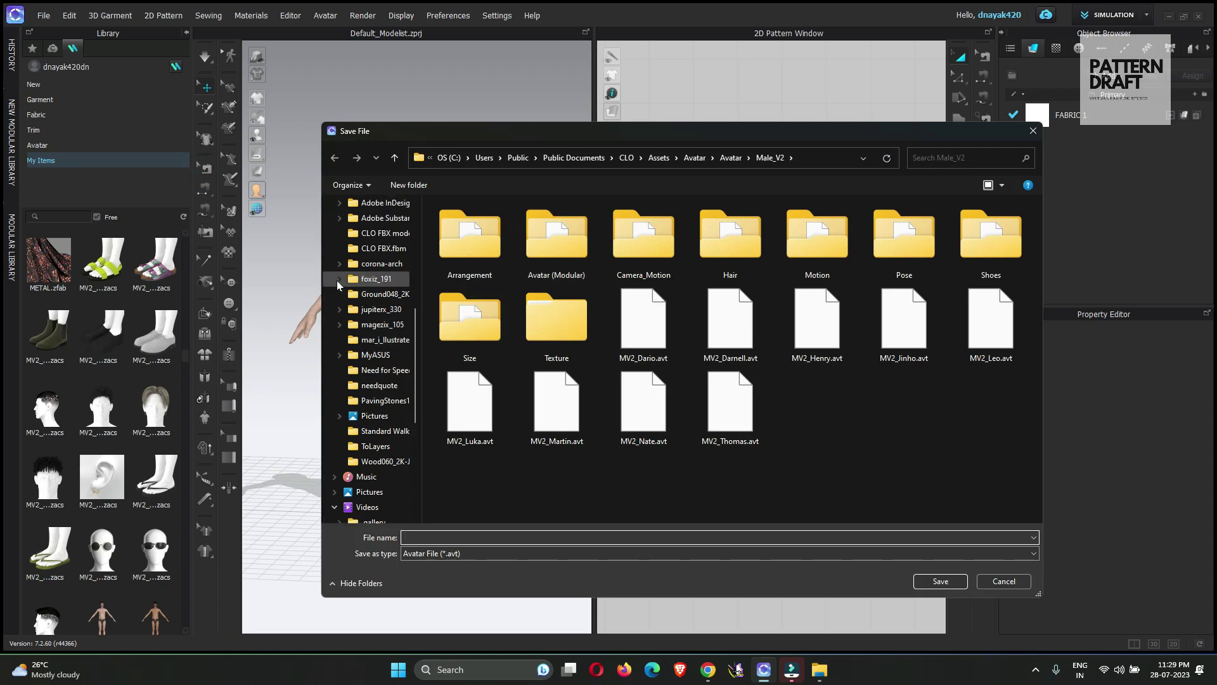
pyautogui.click(369, 324)
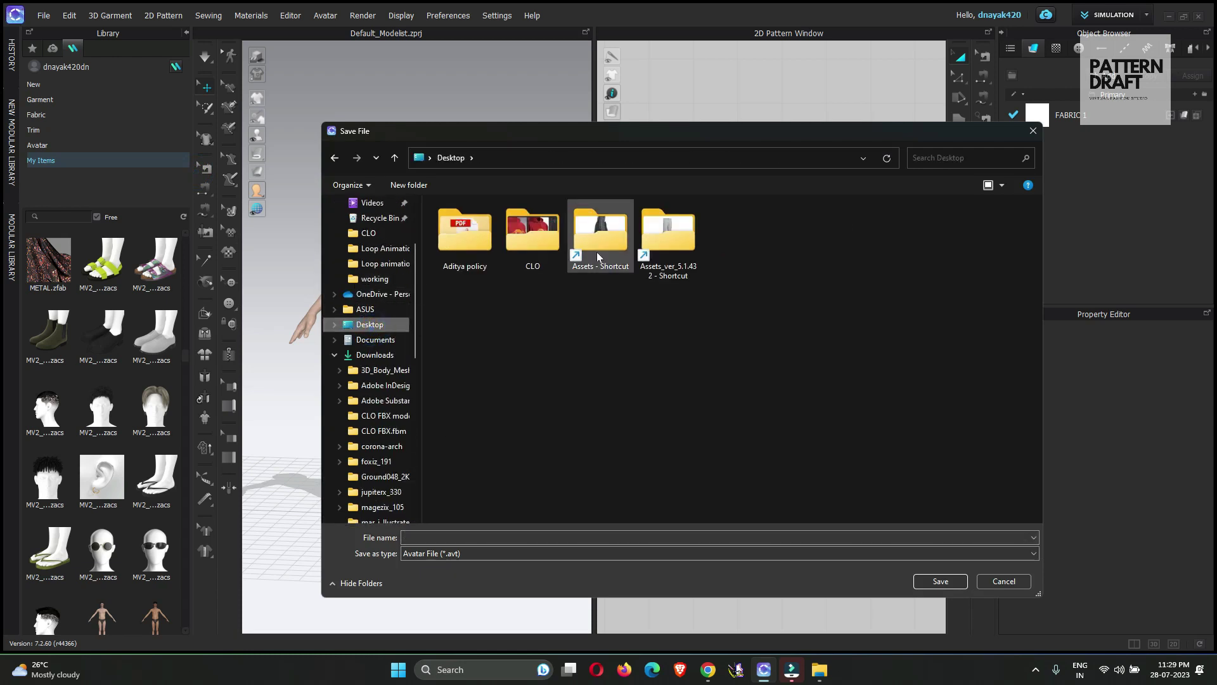
pyautogui.click(537, 252)
pyautogui.doubleClick(537, 251)
pyautogui.doubleClick(537, 241)
pyautogui.click(478, 538)
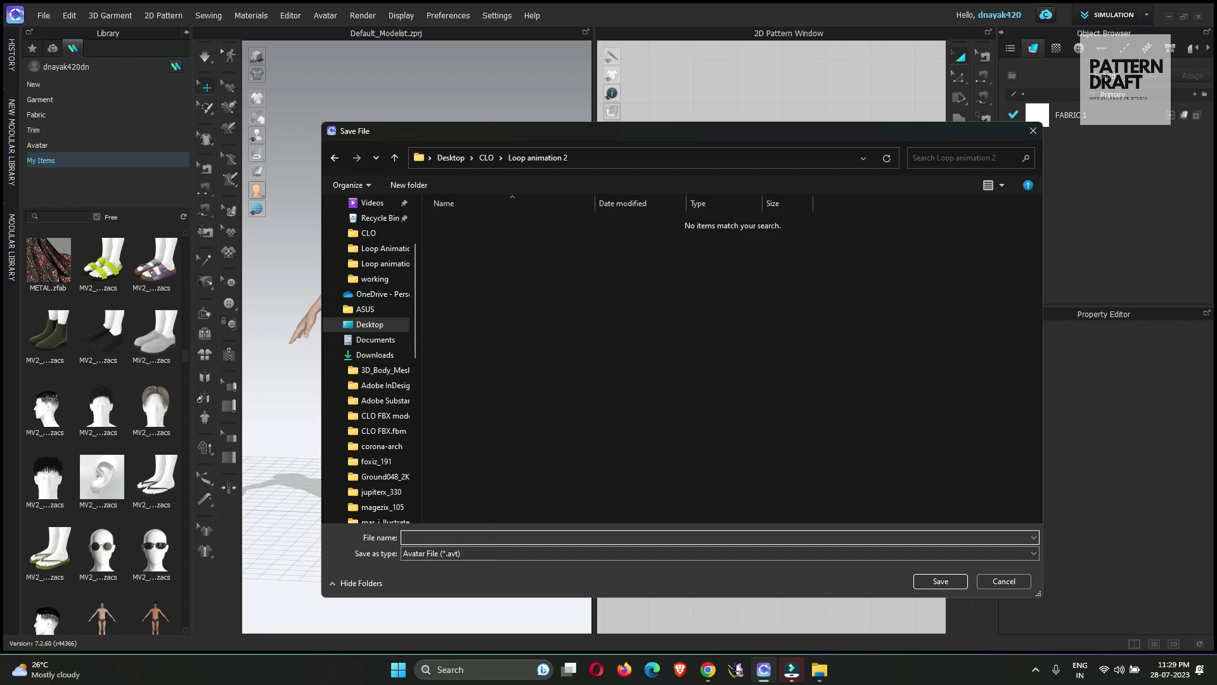
pyautogui.write('CLO AVT')
pyautogui.press('Return')
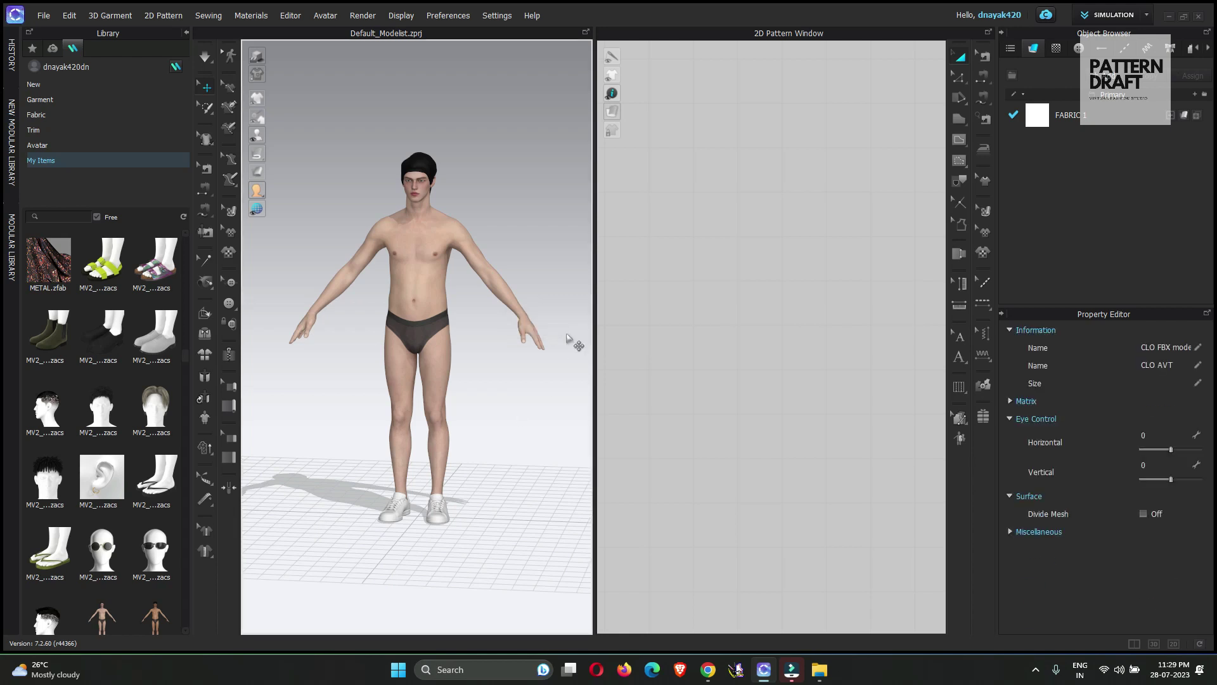
# - Import the Standard Walk FBX from Downloads as an avatar, including its joint animation
pyautogui.click(43, 15)
pyautogui.click(70, 131)
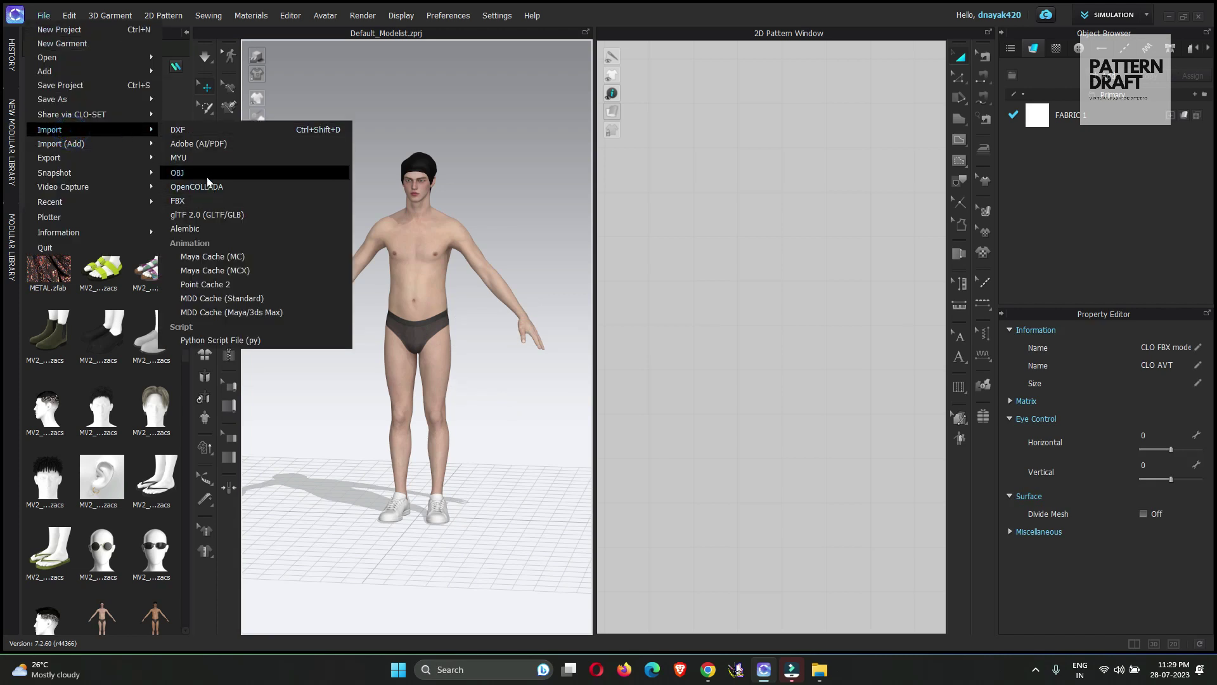
pyautogui.click(192, 199)
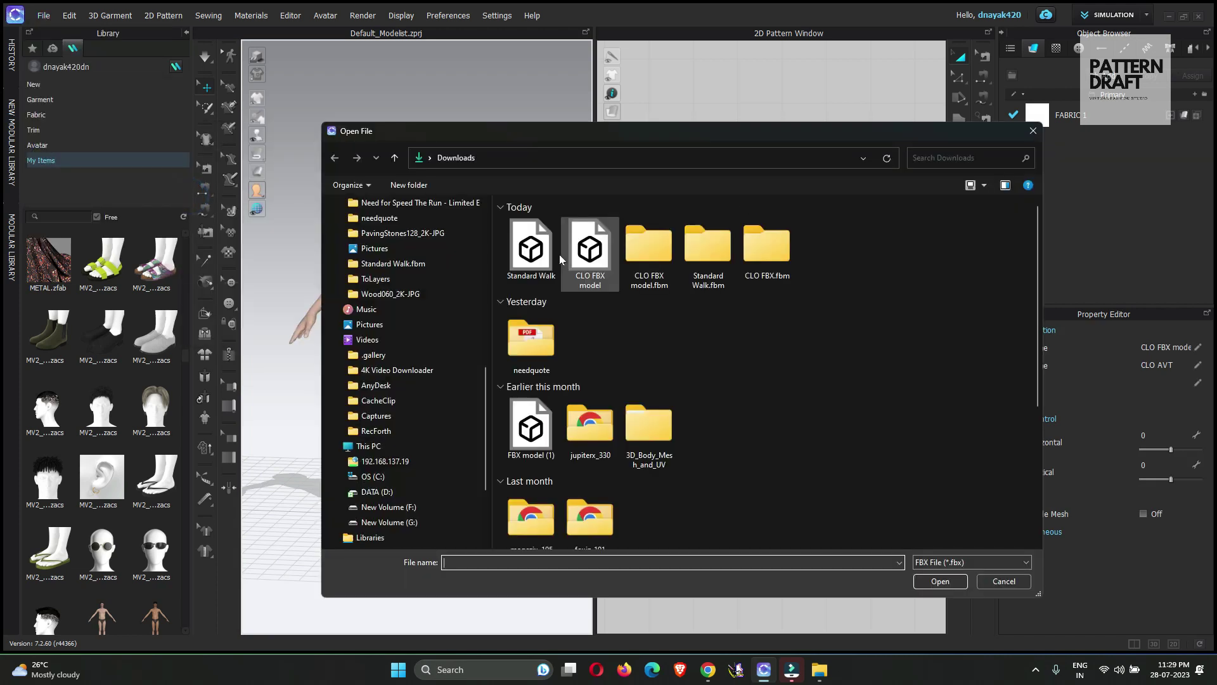
pyautogui.click(531, 250)
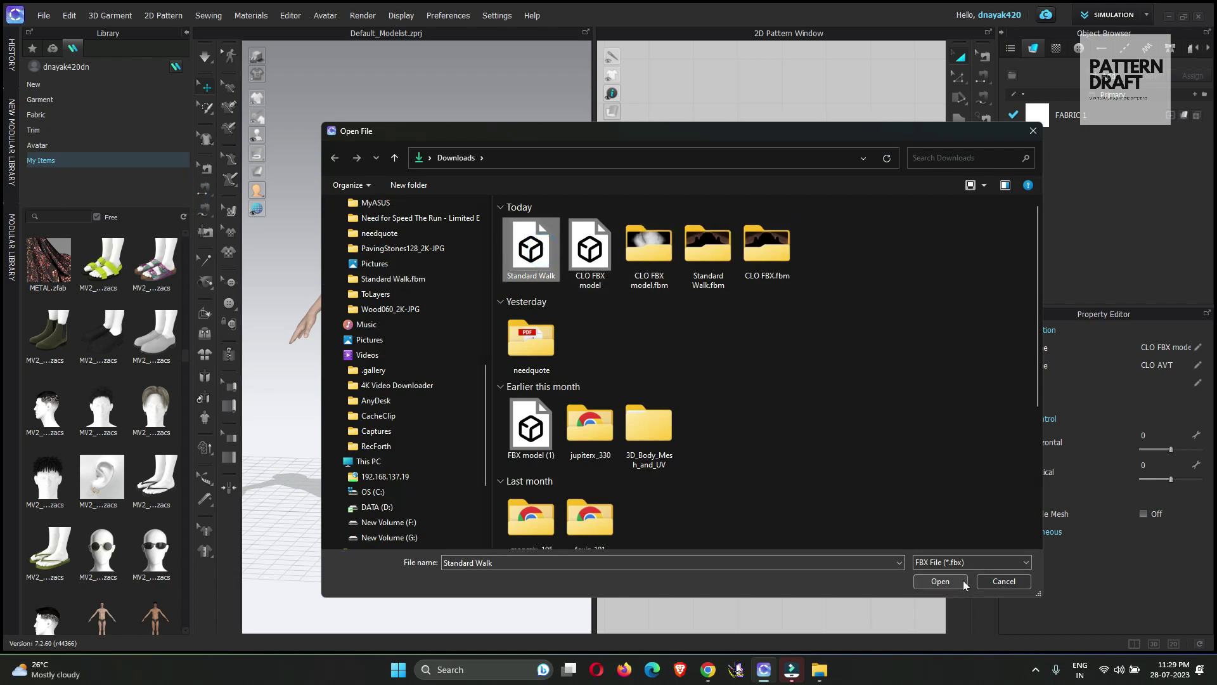
pyautogui.click(964, 582)
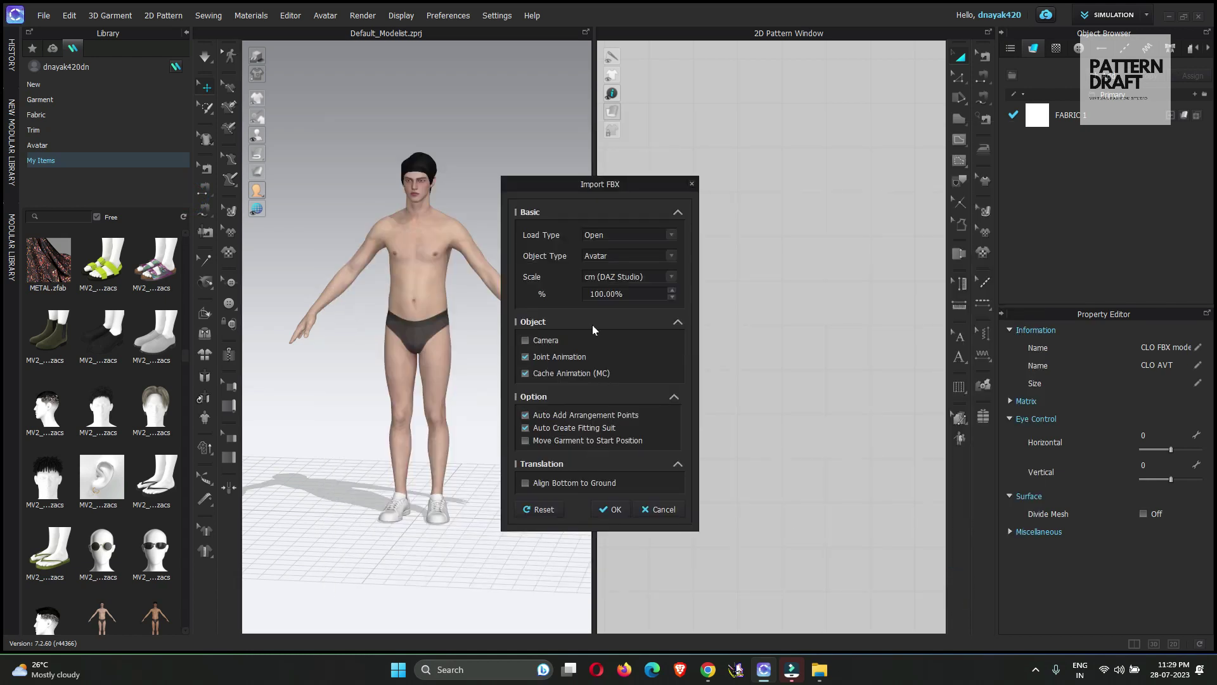
pyautogui.click(616, 509)
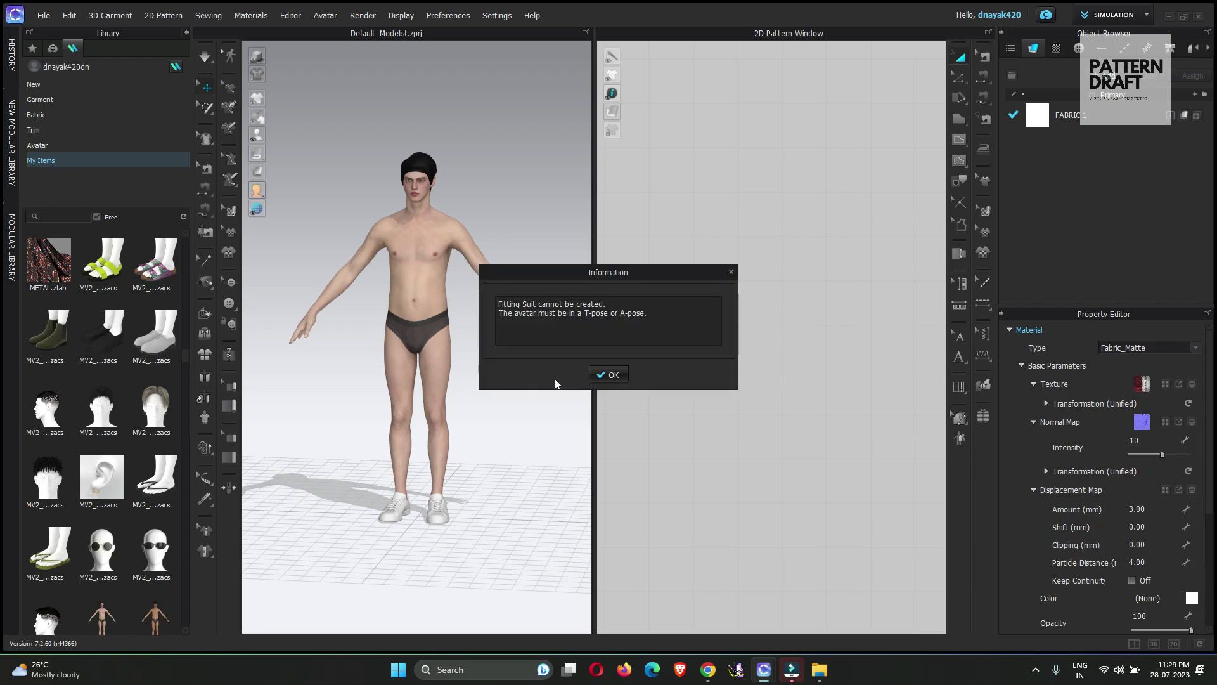
pyautogui.click(608, 374)
# - Switch to the Animation workspace, play the imported walk motion and return to its first frame
pyautogui.click(1114, 15)
pyautogui.click(1104, 52)
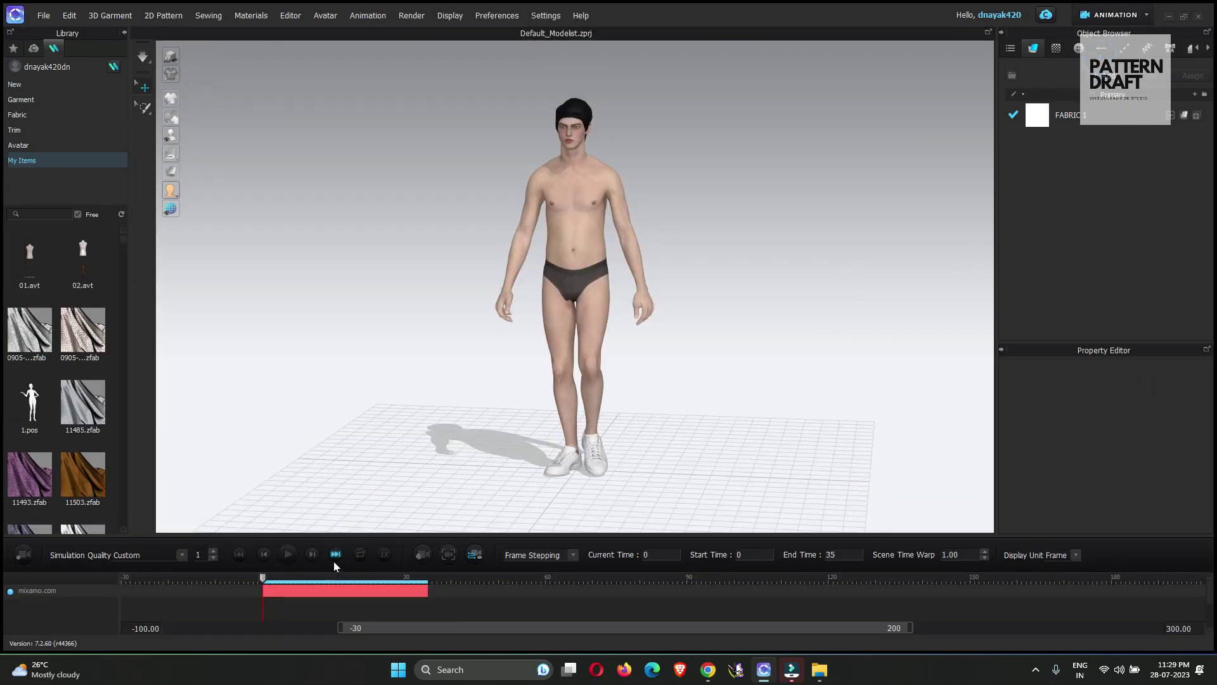
pyautogui.click(292, 556)
pyautogui.click(239, 556)
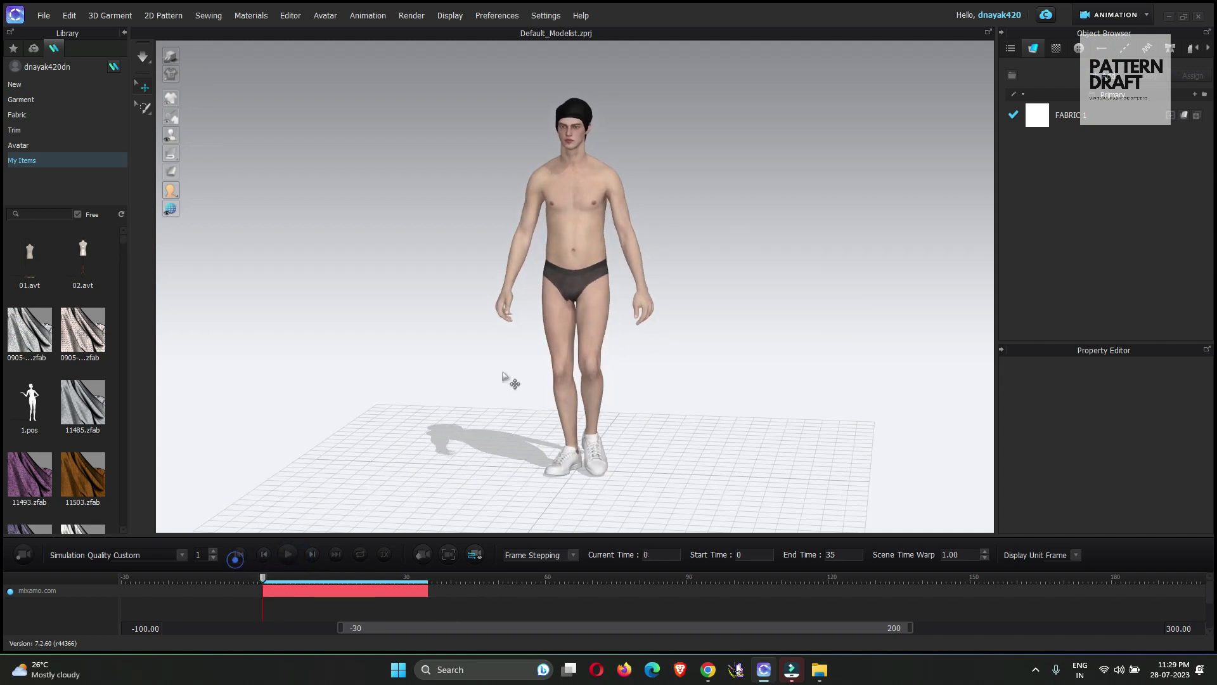
# - Save the entire region of the joint motion as walk animation in the Loop animation 2 folder
pyautogui.click(35, 16)
pyautogui.click(75, 101)
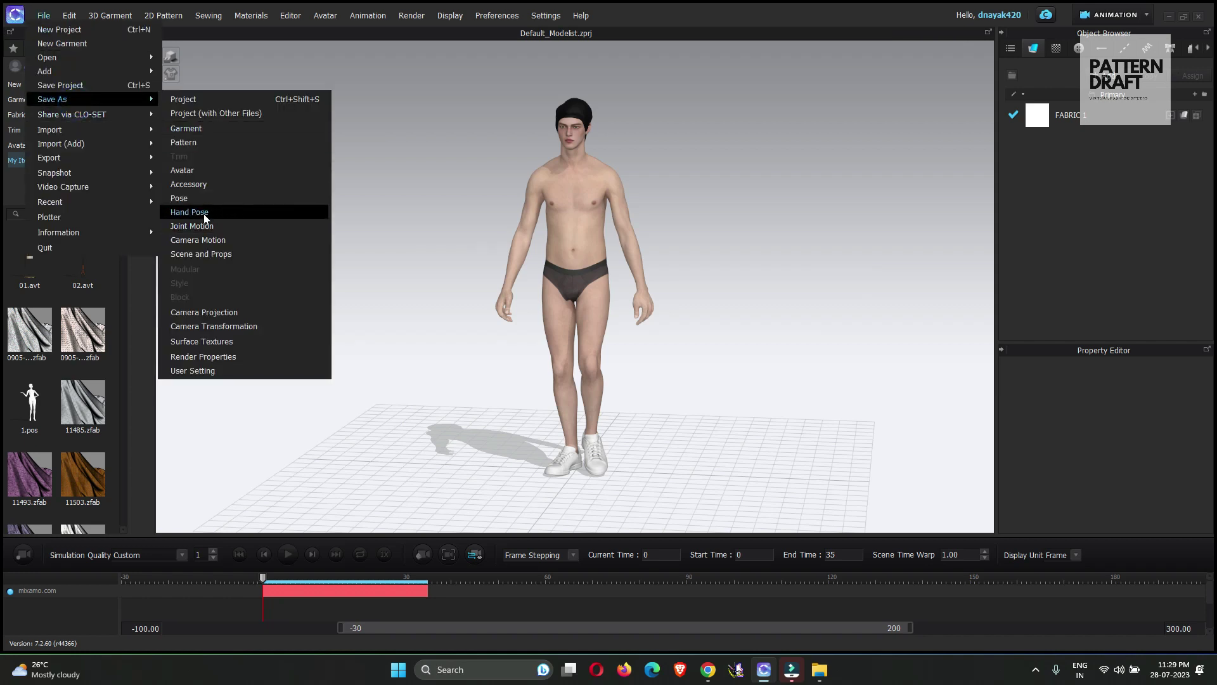
pyautogui.click(203, 226)
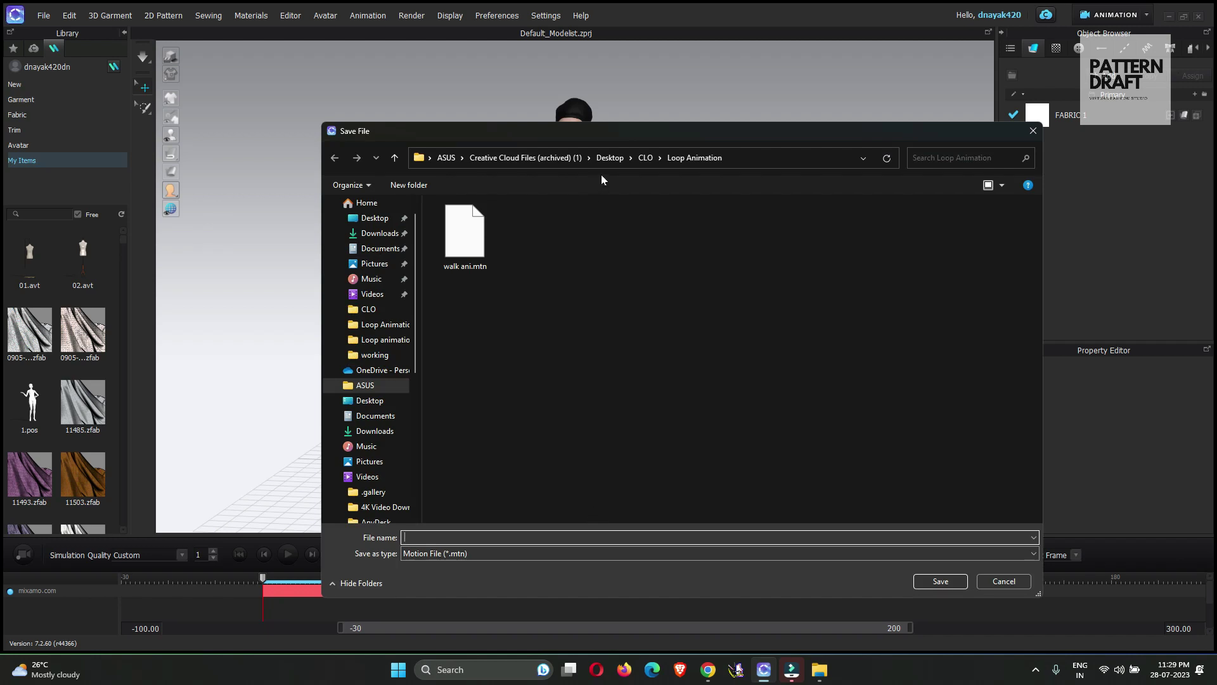
pyautogui.click(645, 158)
pyautogui.doubleClick(536, 244)
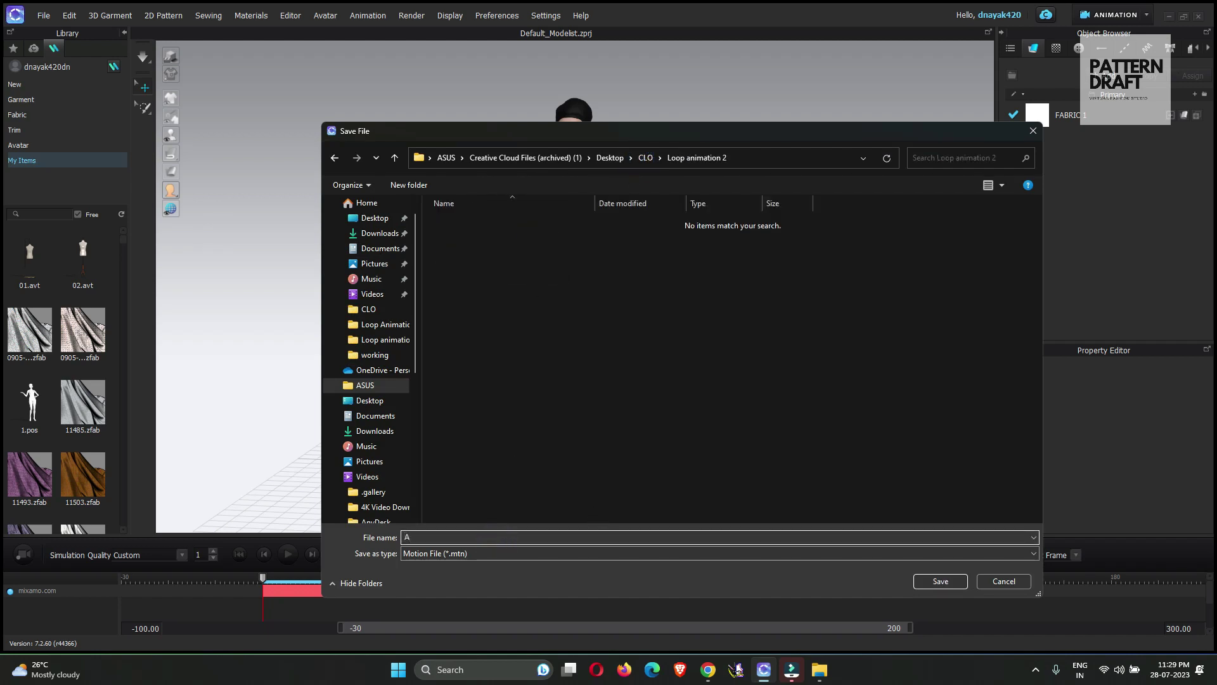
pyautogui.press('BackSpace')
pyautogui.write('walk animation')
pyautogui.press('Return')
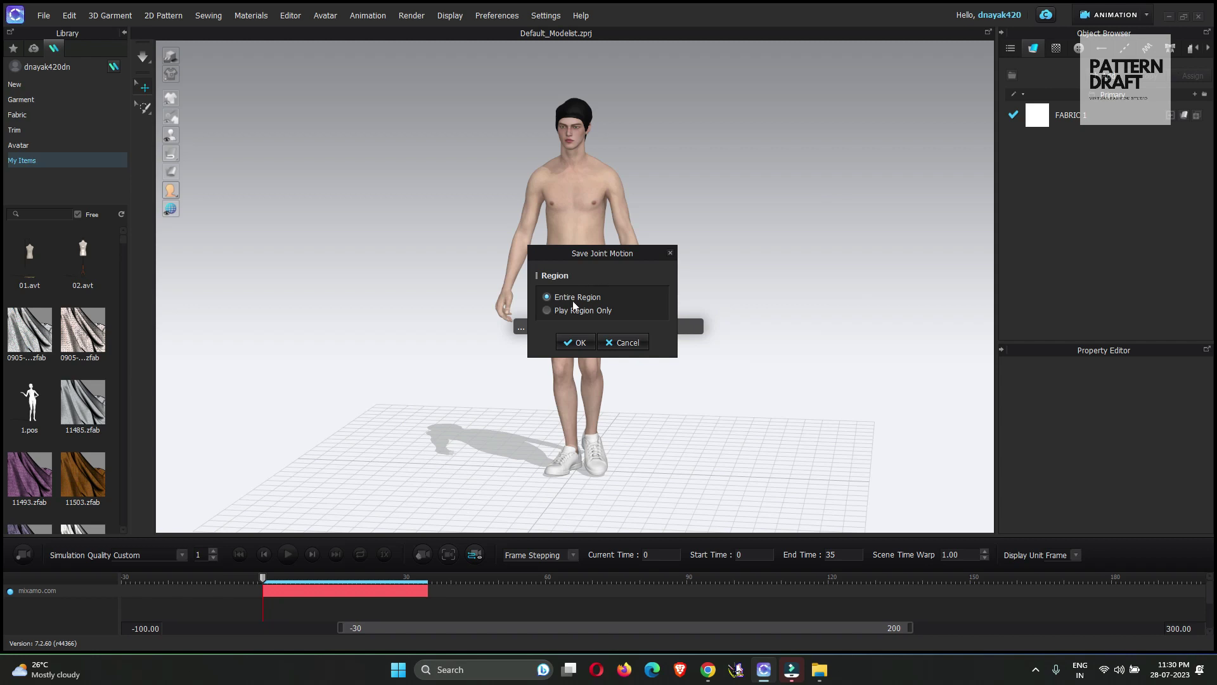
pyautogui.click(580, 343)
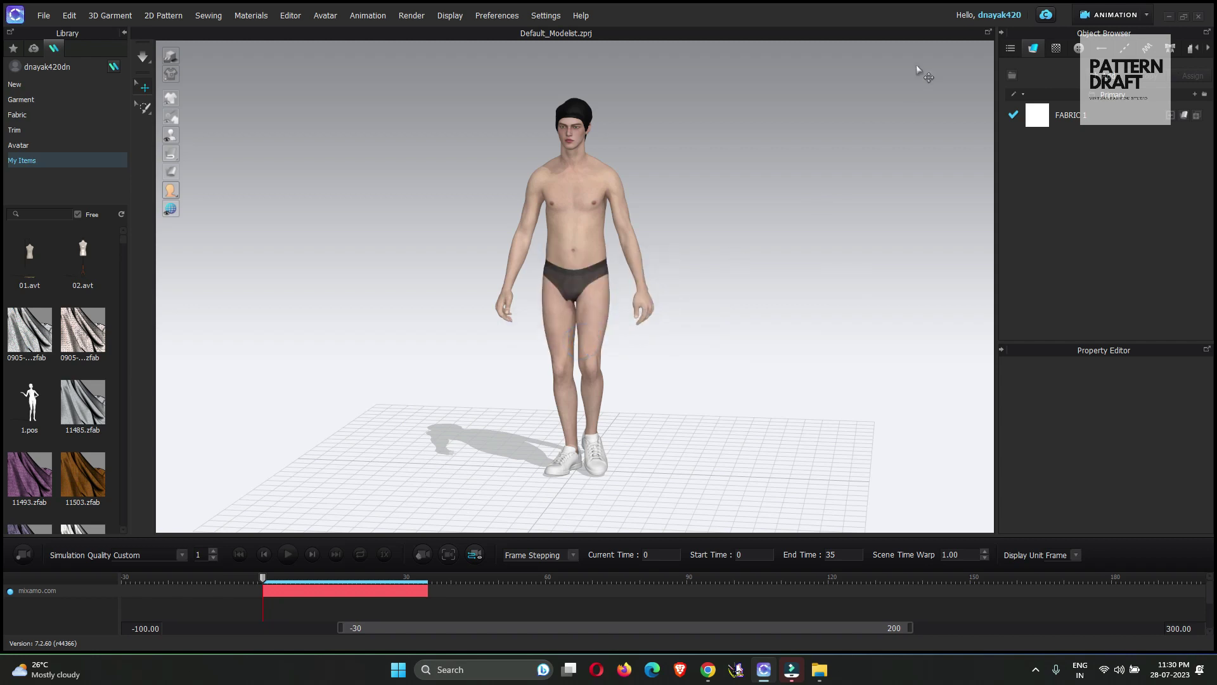
# - Open the Style 2 project from the Loop animation 2 folder with garment, avatar and render properties loaded
pyautogui.click(44, 19)
pyautogui.moveTo(55, 60)
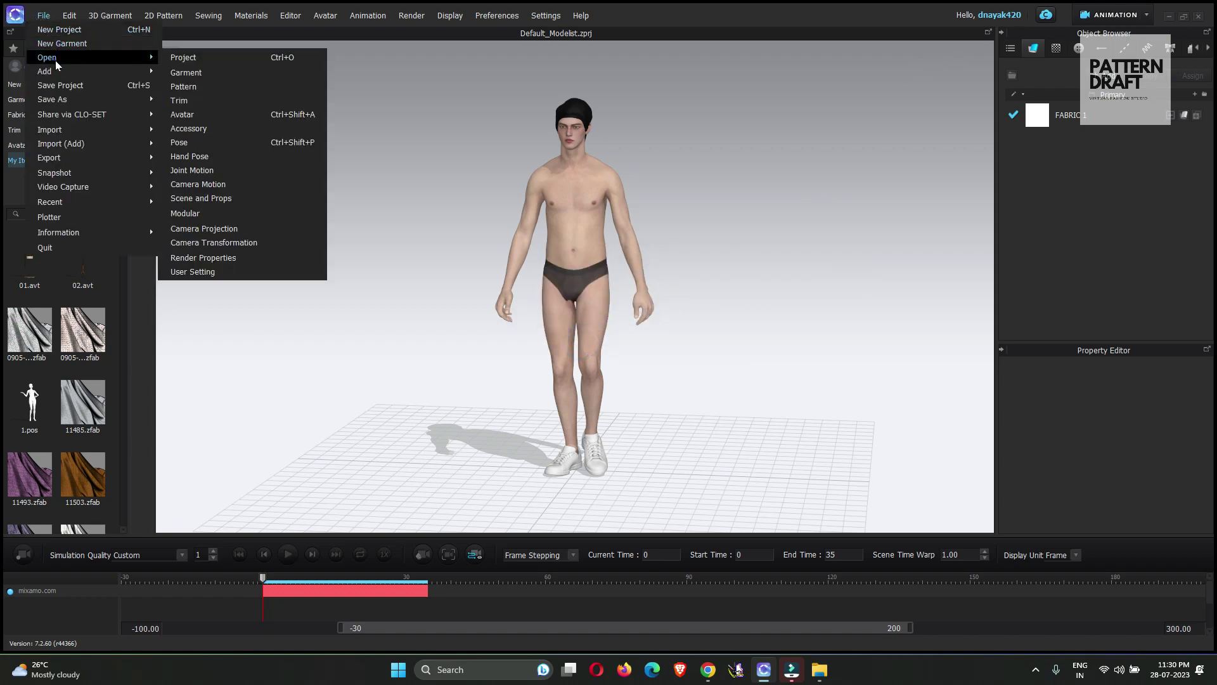
pyautogui.click(193, 62)
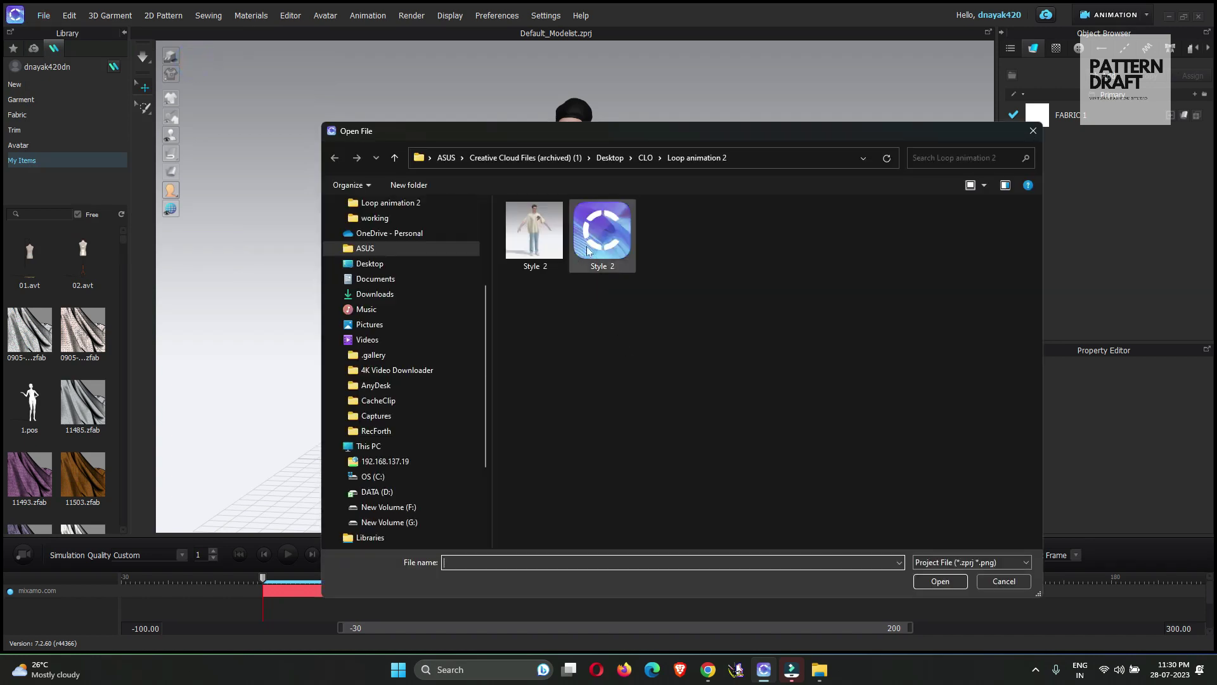
pyautogui.doubleClick(600, 238)
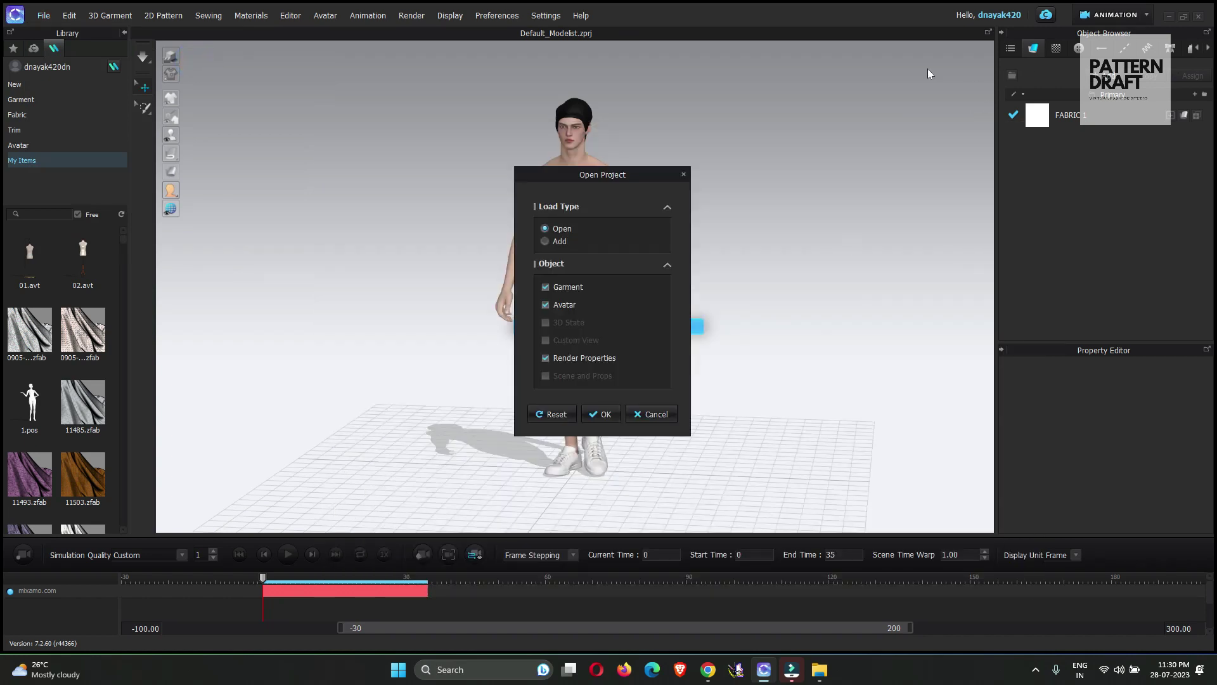
pyautogui.click(599, 414)
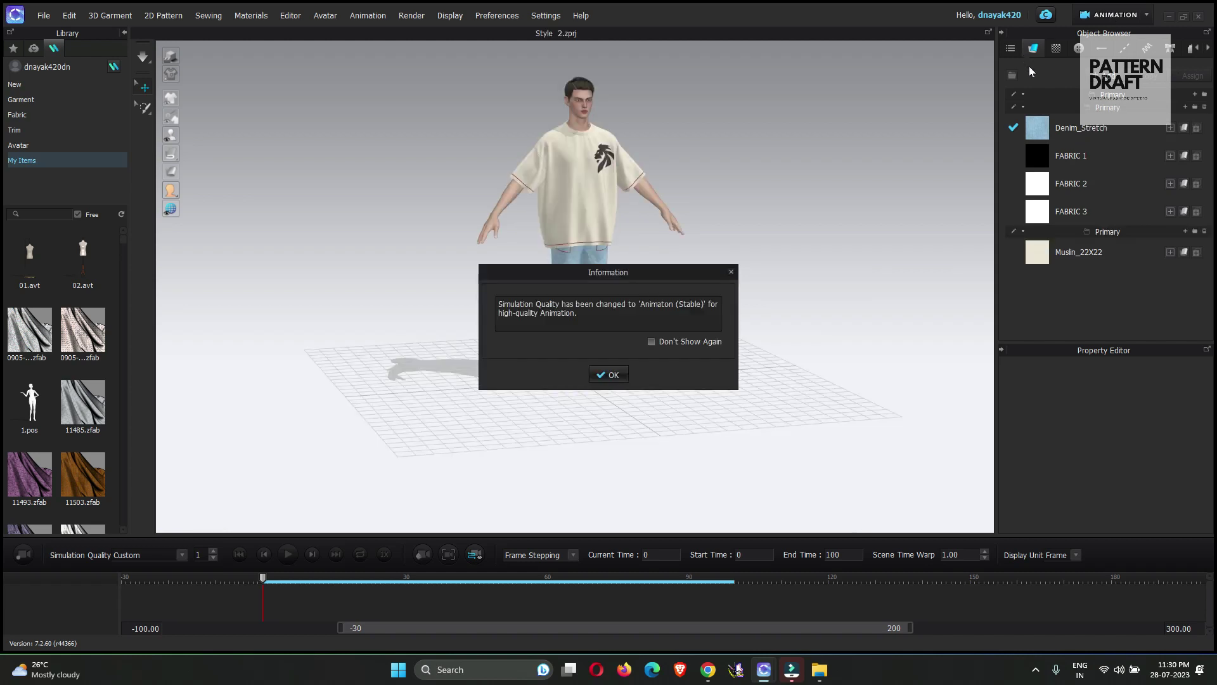
pyautogui.click(609, 374)
# - Return to the Simulation workspace and delete the original avatar, keeping only the T-shirt and jeans
pyautogui.click(1114, 13)
pyautogui.click(1108, 44)
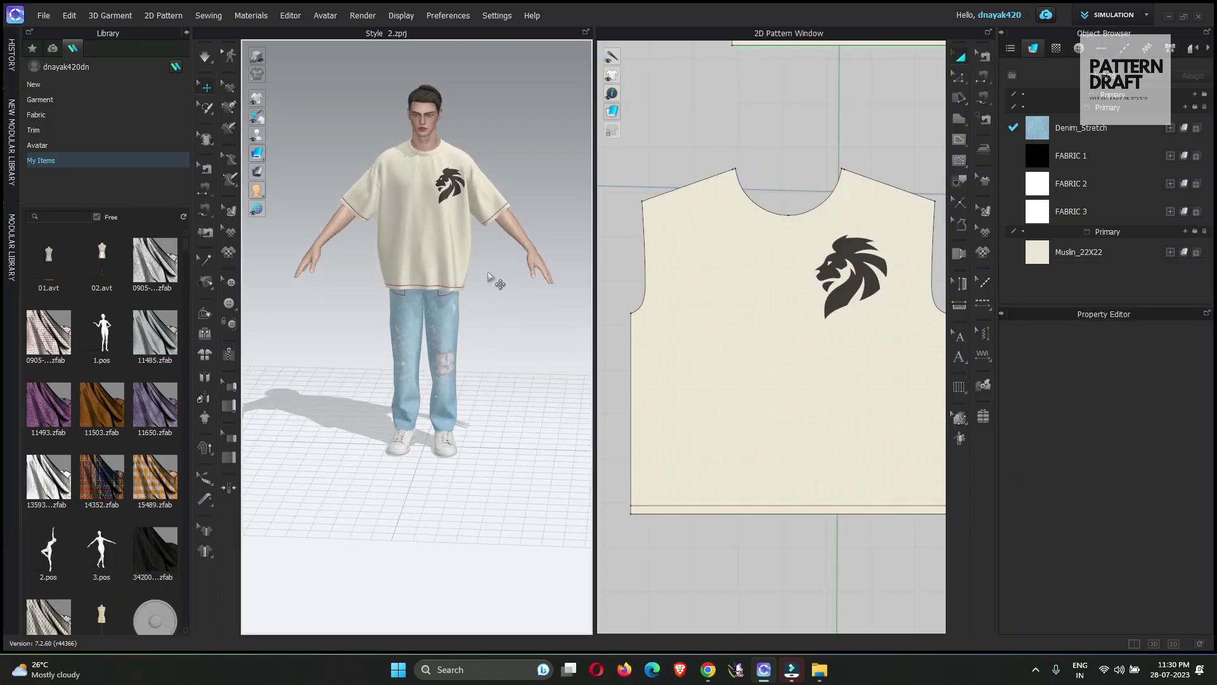
pyautogui.click(522, 240)
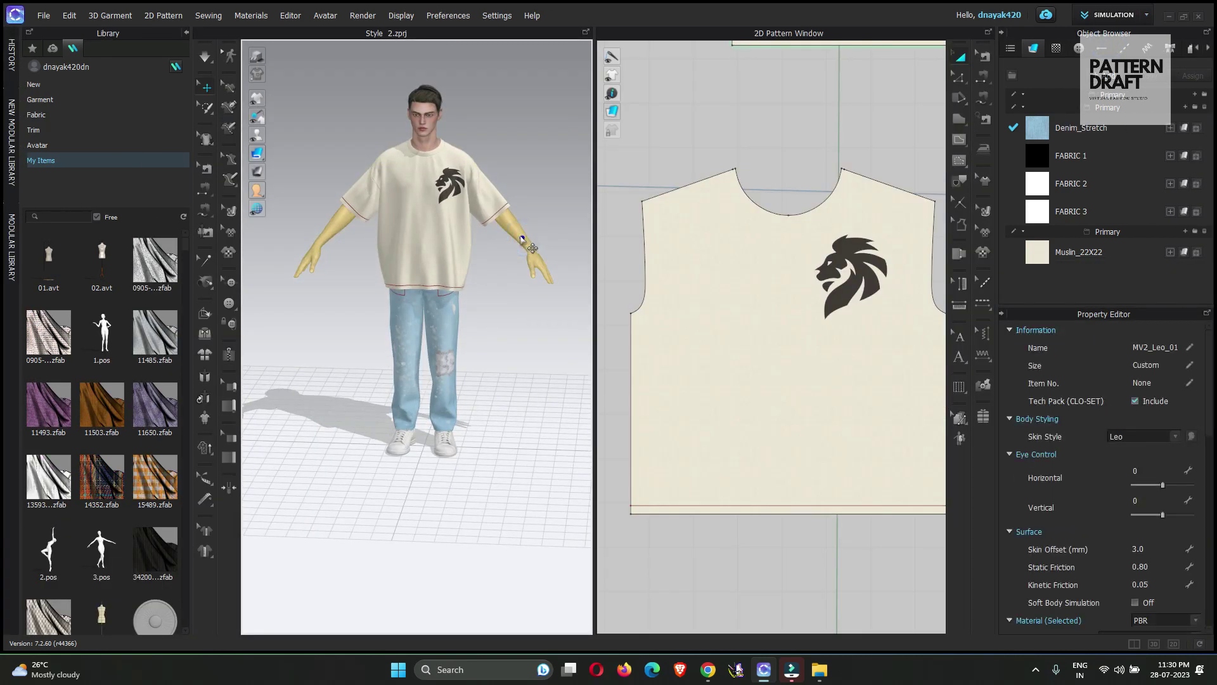
pyautogui.press('Delete')
# - Add the CLO AVT.avt avatar from the Loop animation 2 folder to the project and view it from the front
pyautogui.click(43, 15)
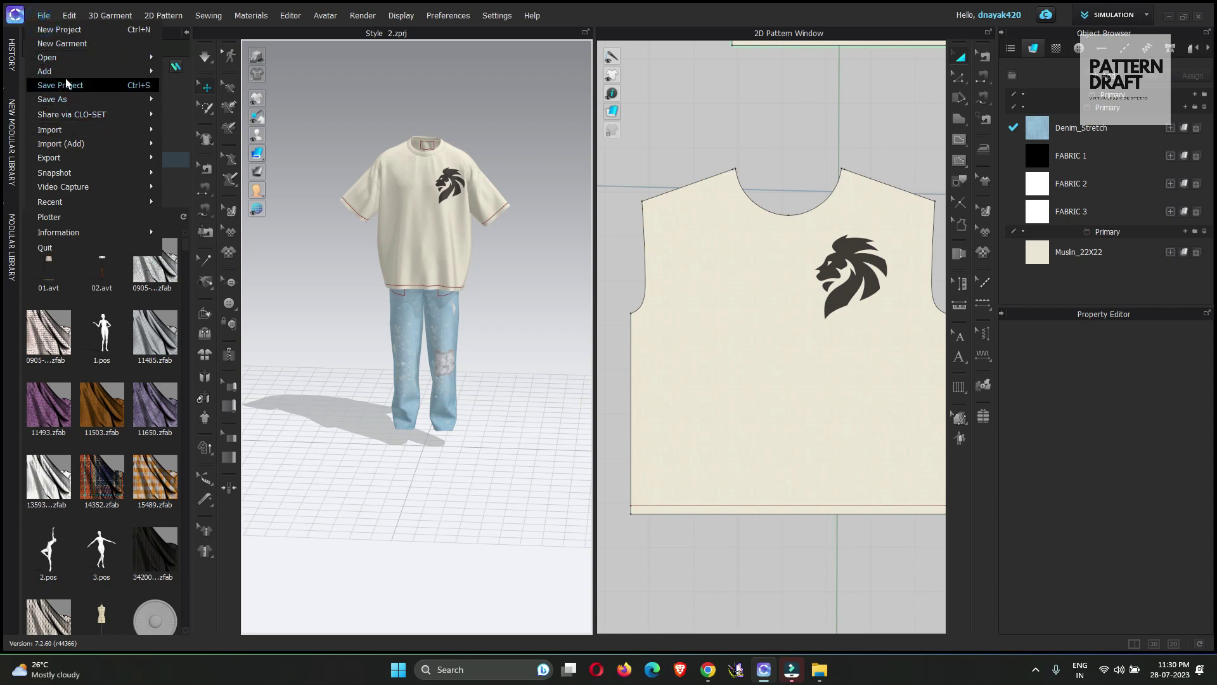
pyautogui.moveTo(88, 99)
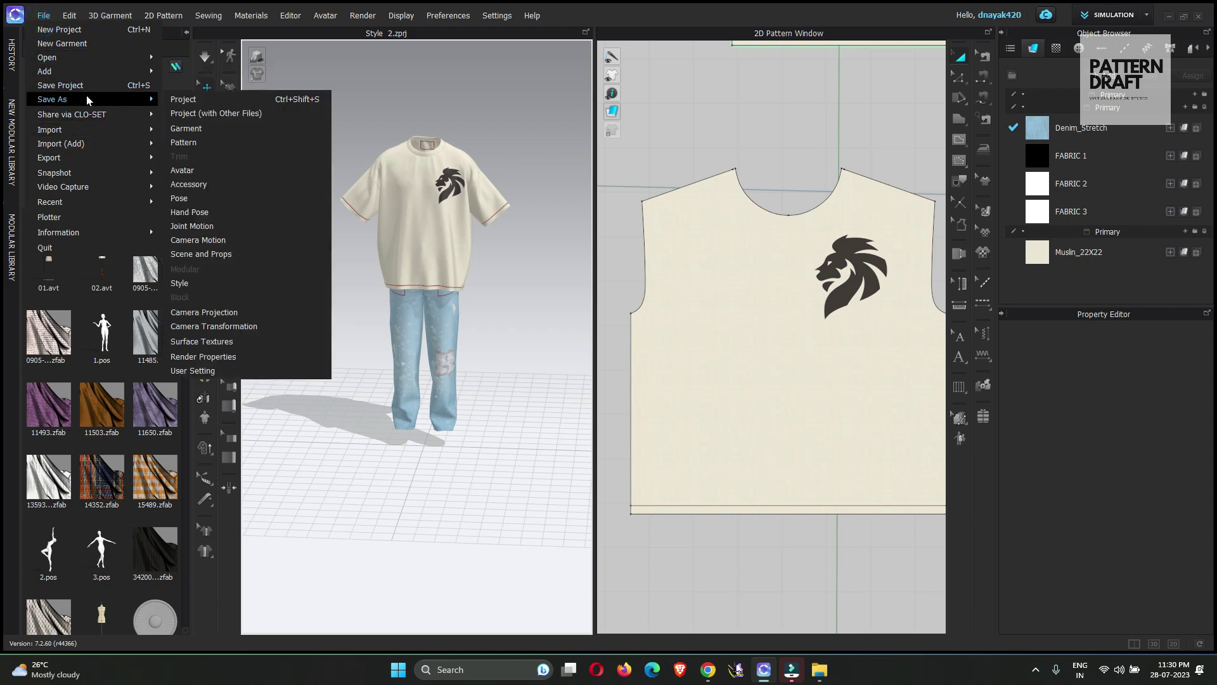
pyautogui.moveTo(132, 72)
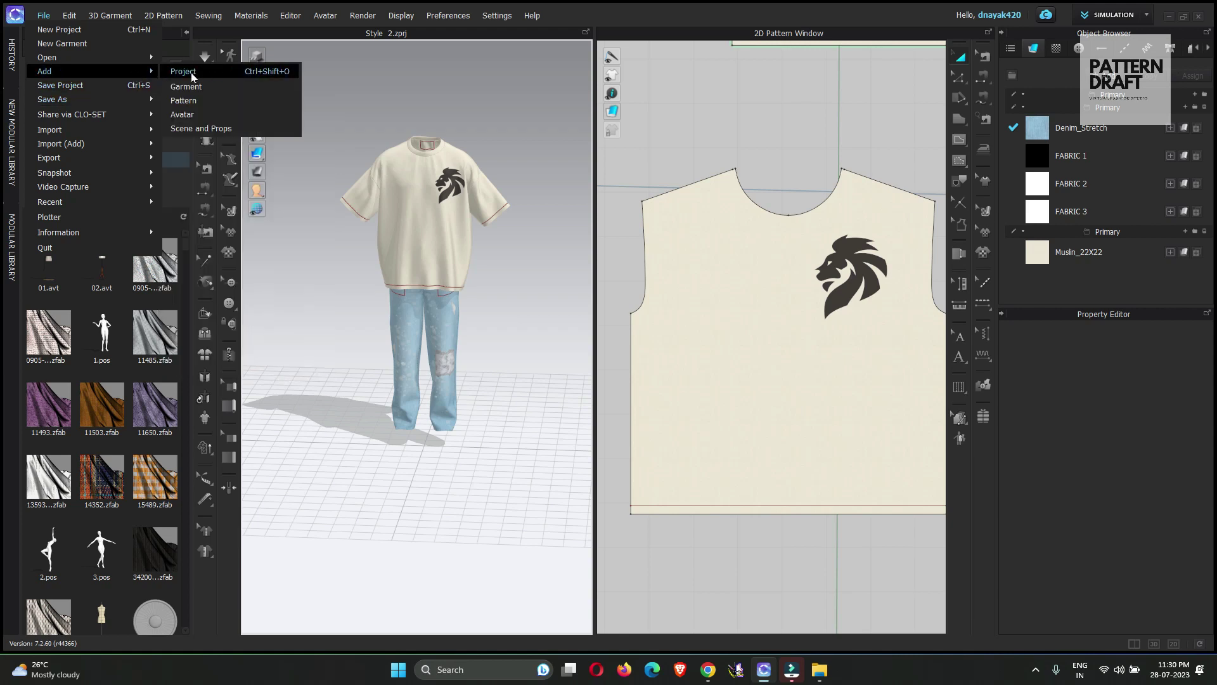
pyautogui.click(198, 113)
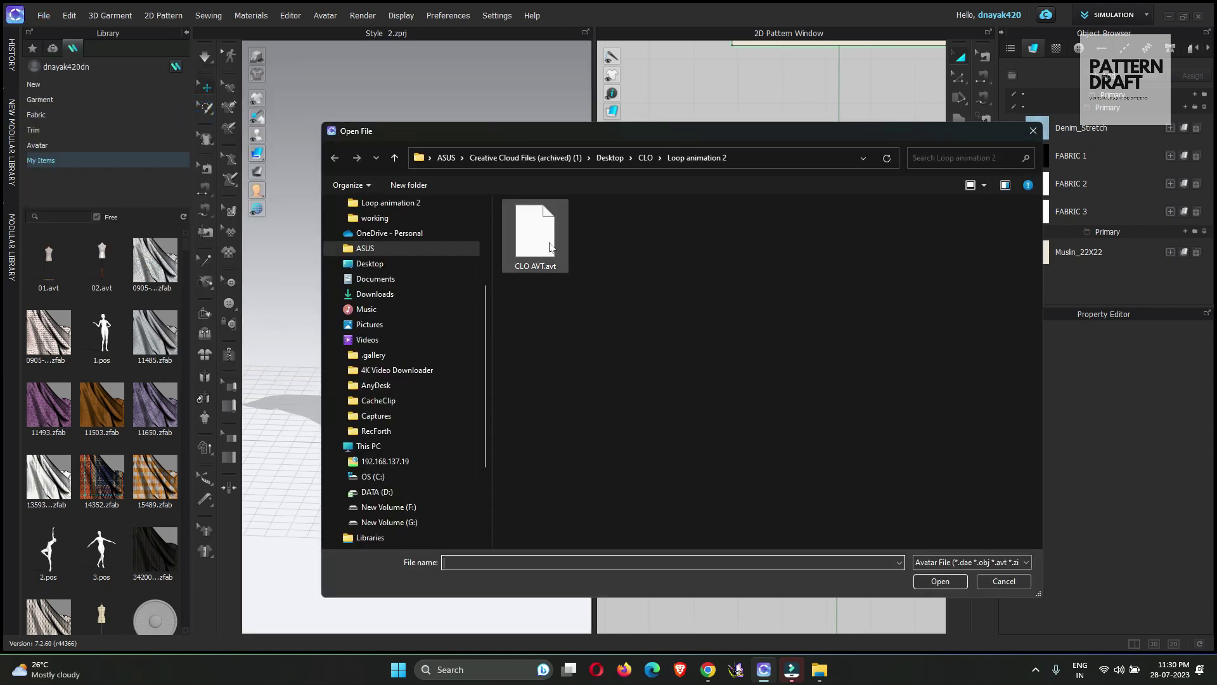
pyautogui.click(567, 253)
pyautogui.click(938, 580)
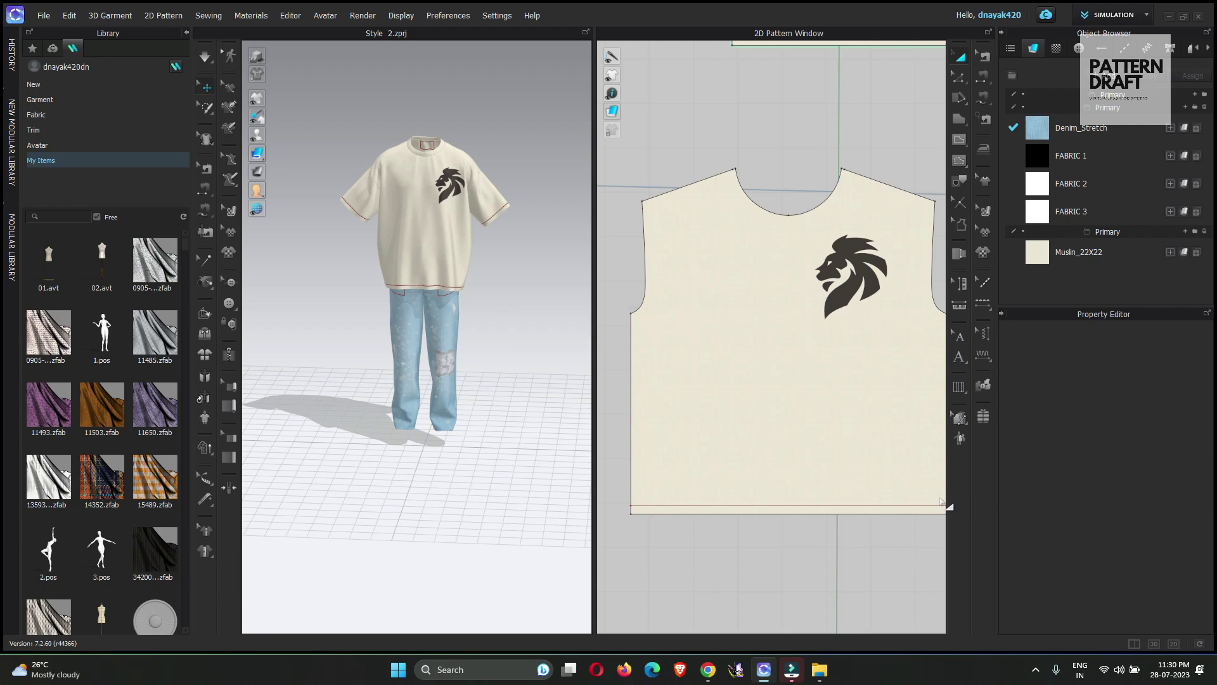
pyautogui.click(525, 406)
pyautogui.moveTo(525, 406); pyautogui.dragTo(506, 375, button='right')
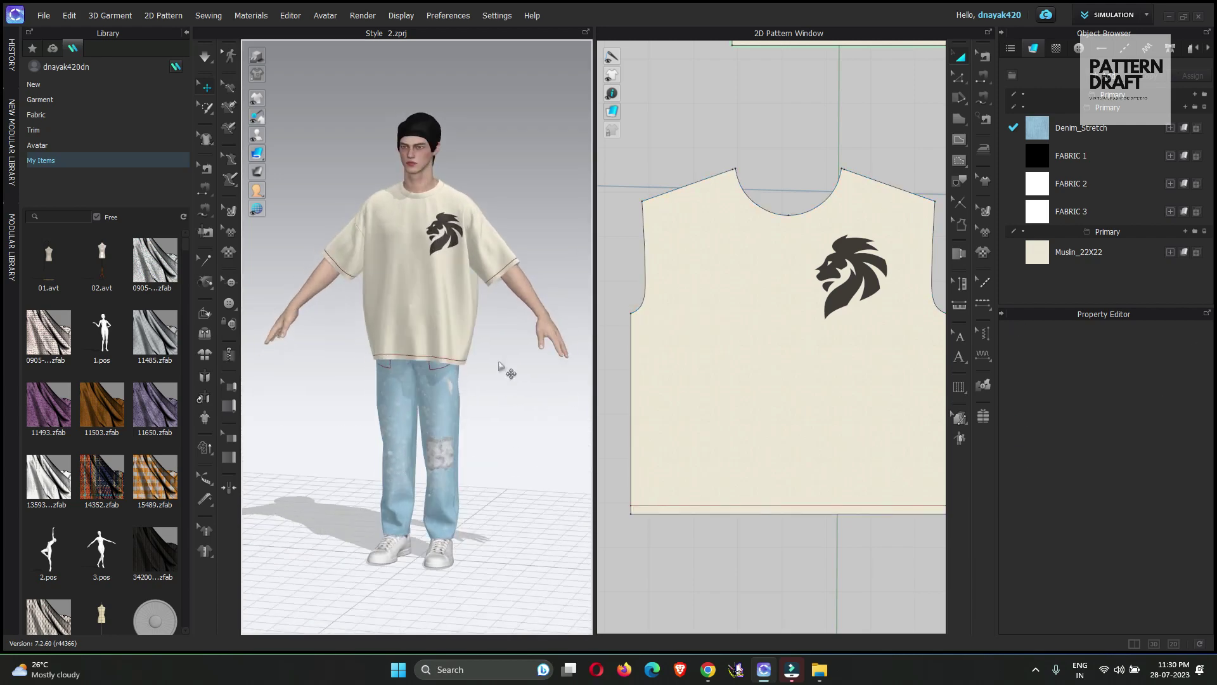
pyautogui.click(529, 292)
pyautogui.moveTo(529, 292); pyautogui.dragTo(430, 305, button='right')
pyautogui.scroll(5, 430, 305)
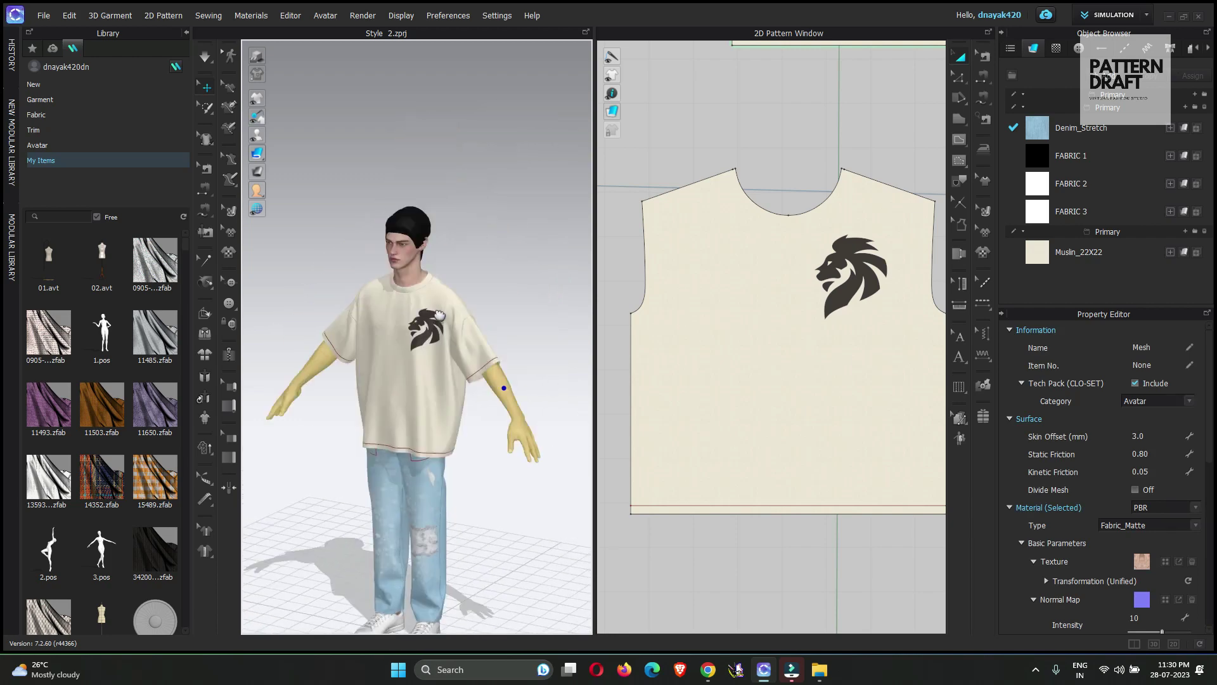
pyautogui.press('2')
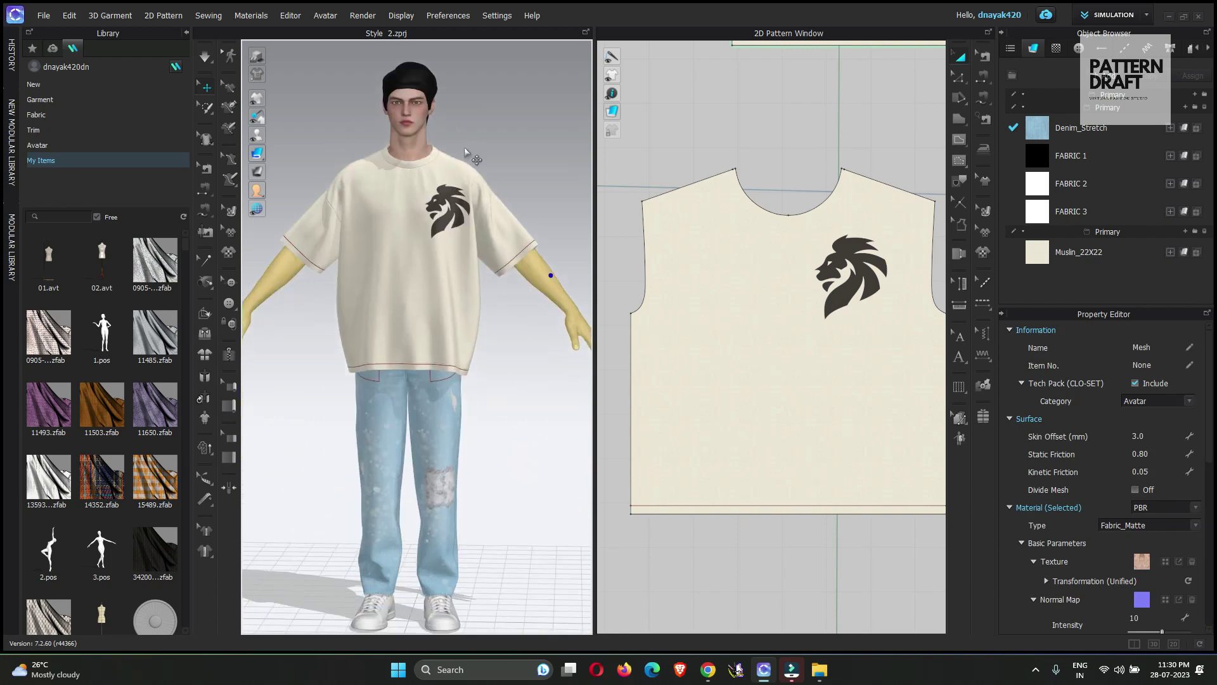
# - Switch to File Explorer and open the Loop animation 2 folder inside the desktop's CLO folder
pyautogui.click(819, 669)
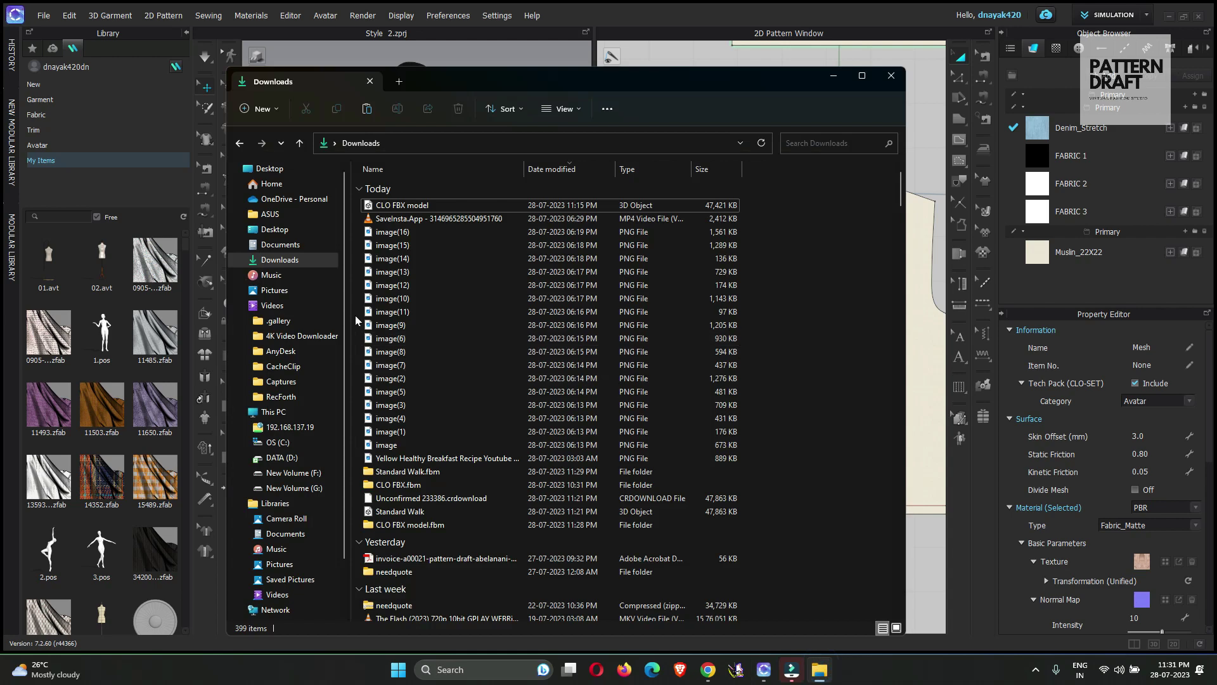
pyautogui.click(270, 214)
pyautogui.click(273, 229)
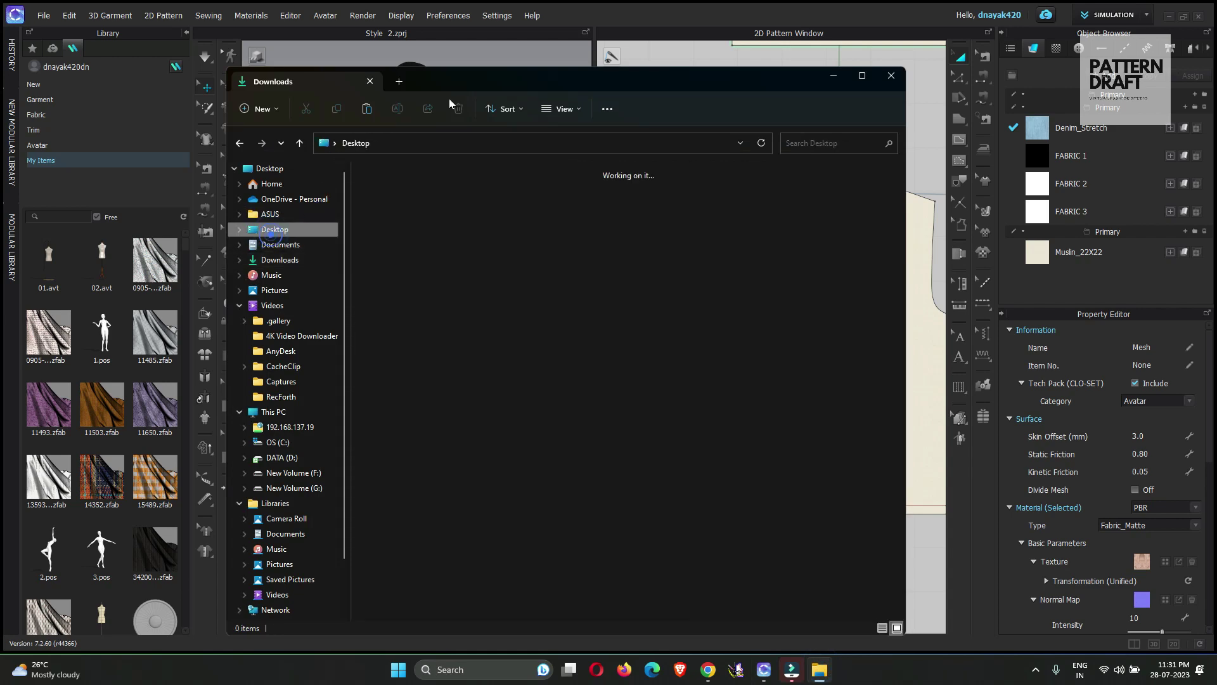
pyautogui.moveTo(750, 89); pyautogui.dragTo(847, 94)
pyautogui.doubleClick(783, 203)
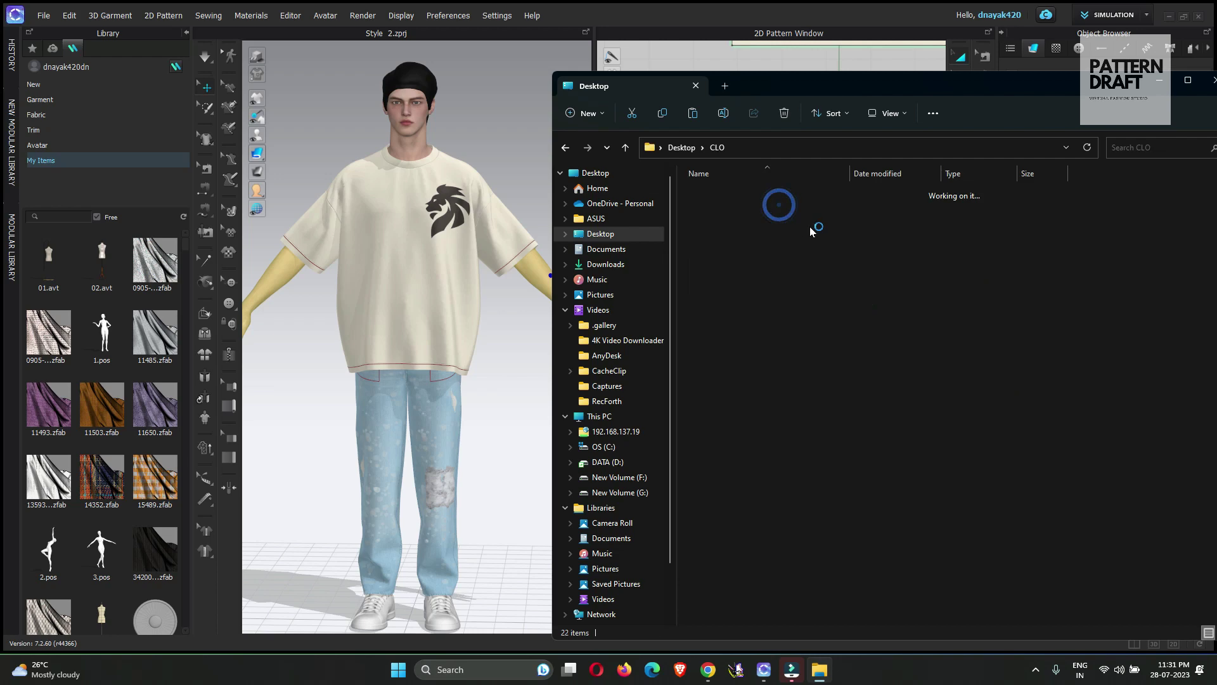
pyautogui.doubleClick(789, 215)
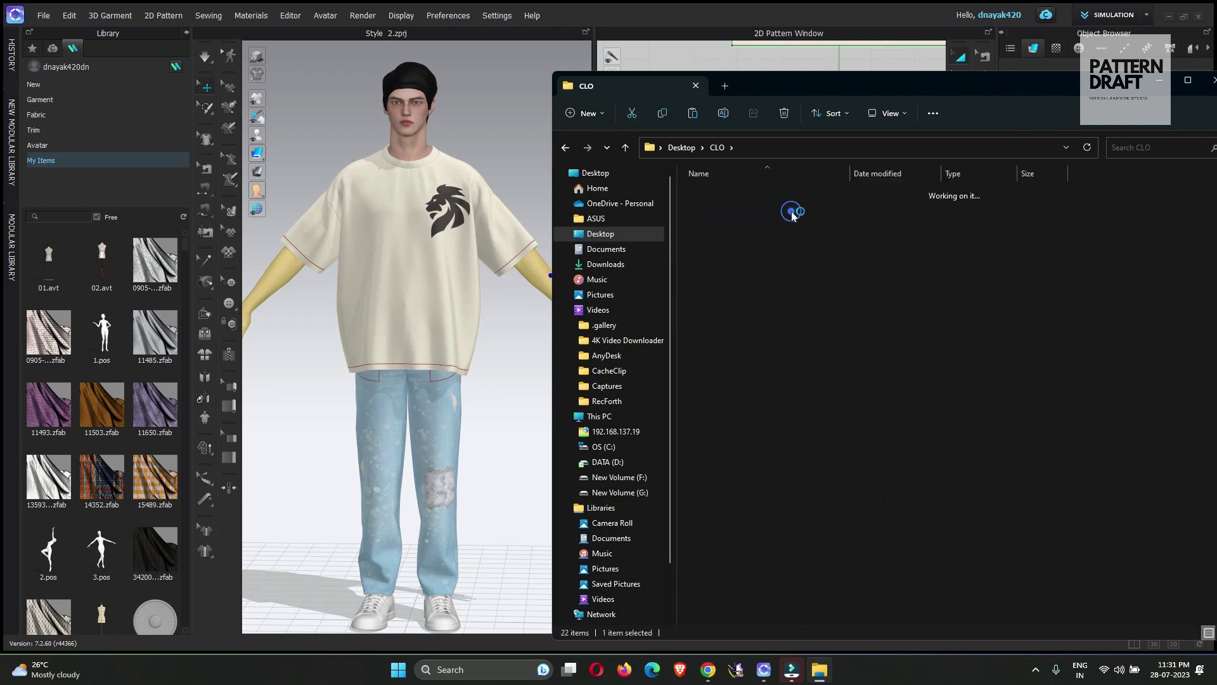
# - Load walk animation 2.mtn onto the avatar, moving avatar and garment to the start position with a 60-frame transition animation
pyautogui.click(733, 249)
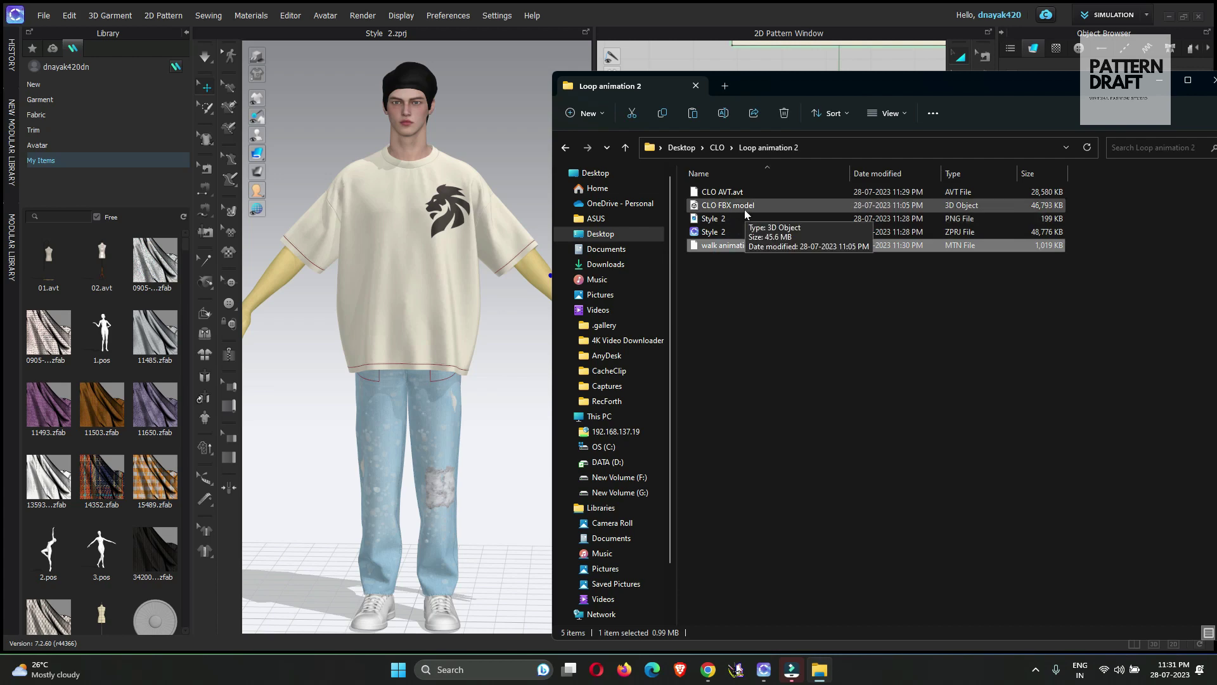
pyautogui.moveTo(777, 249); pyautogui.dragTo(504, 377)
pyautogui.click(490, 312)
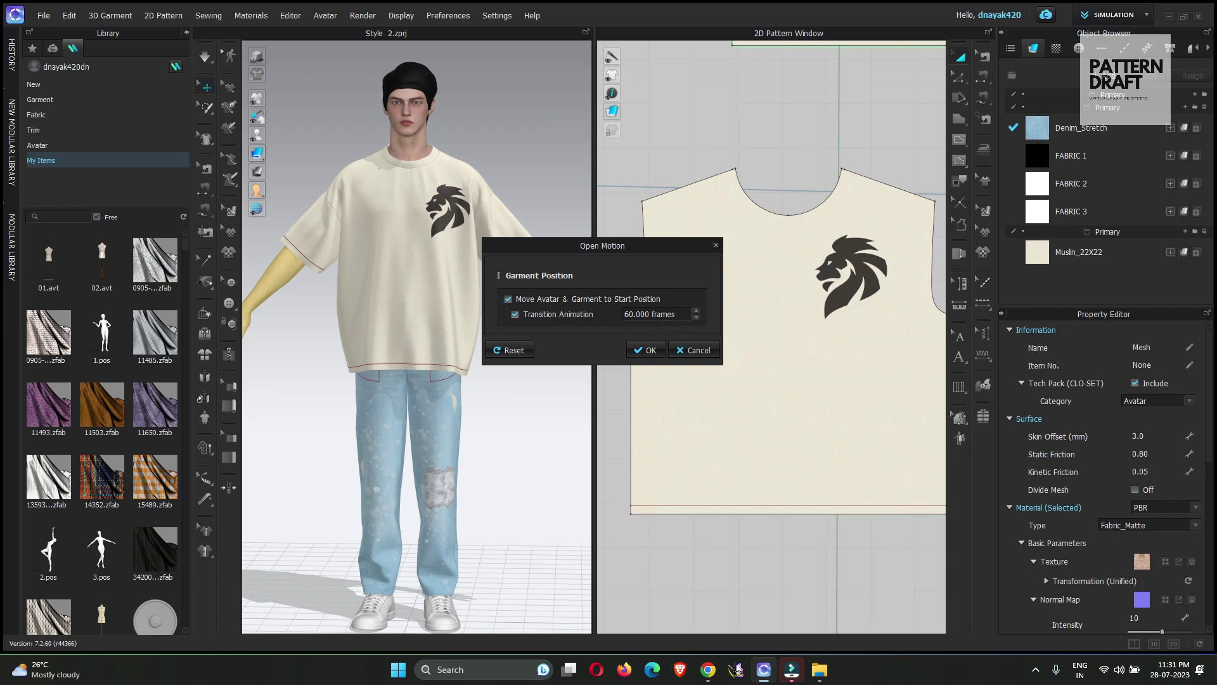
pyautogui.click(644, 350)
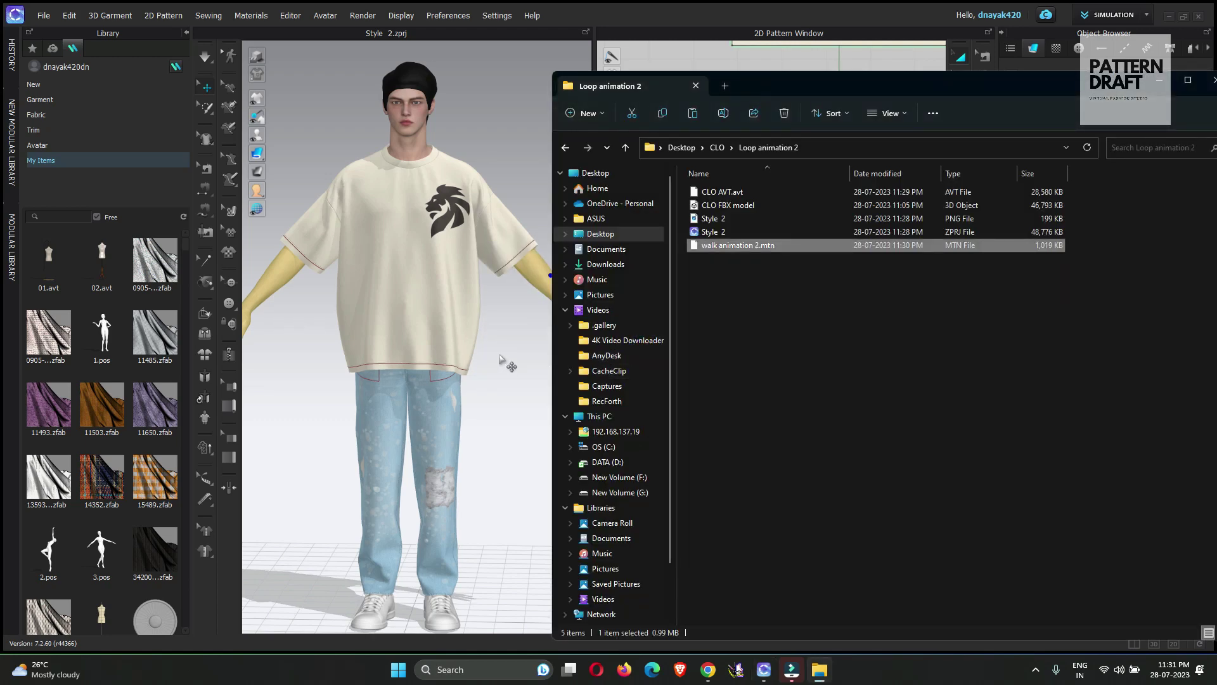
pyautogui.click(500, 357)
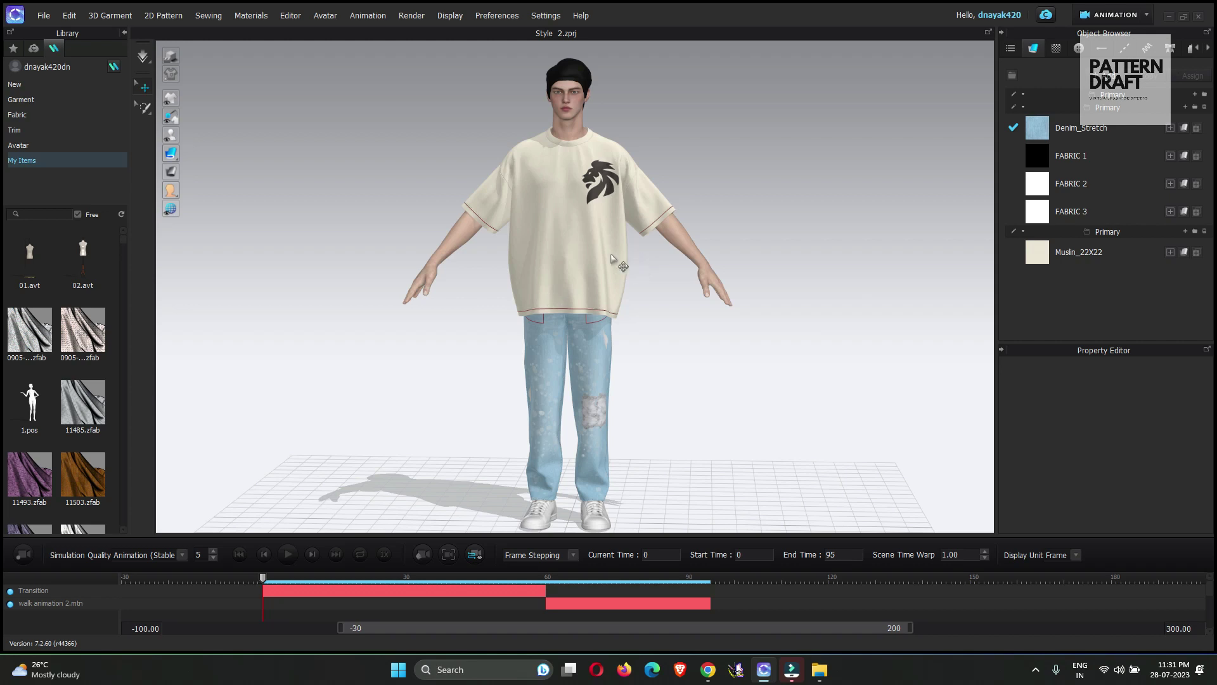
# - Preview the loaded walk motion in the Animation workspace and record the garment simulation from its first frame
pyautogui.click(292, 554)
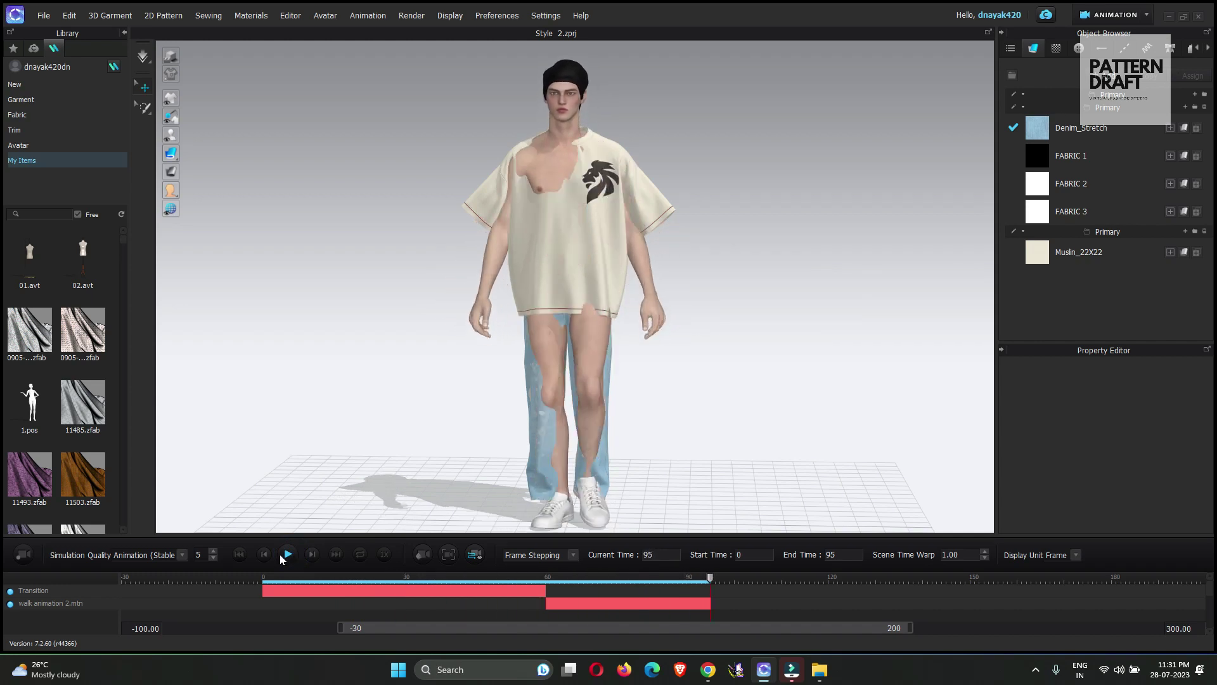
pyautogui.click(241, 555)
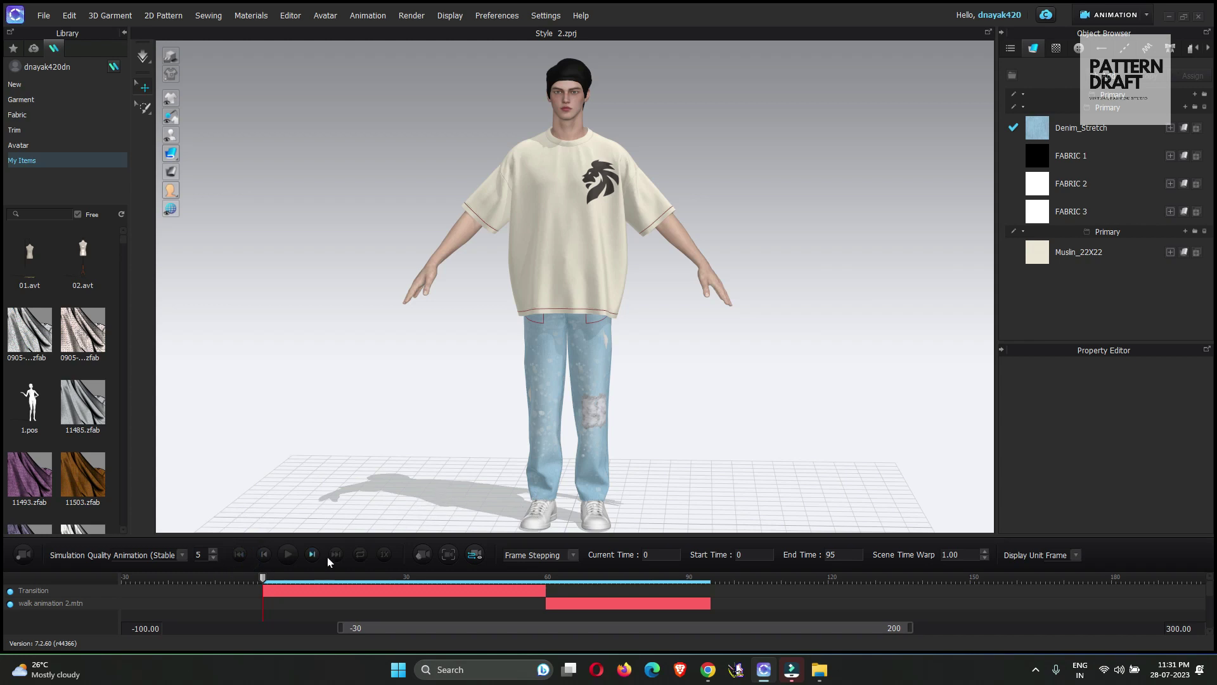
pyautogui.click(142, 565)
pyautogui.click(392, 556)
pyautogui.click(402, 463)
pyautogui.click(21, 555)
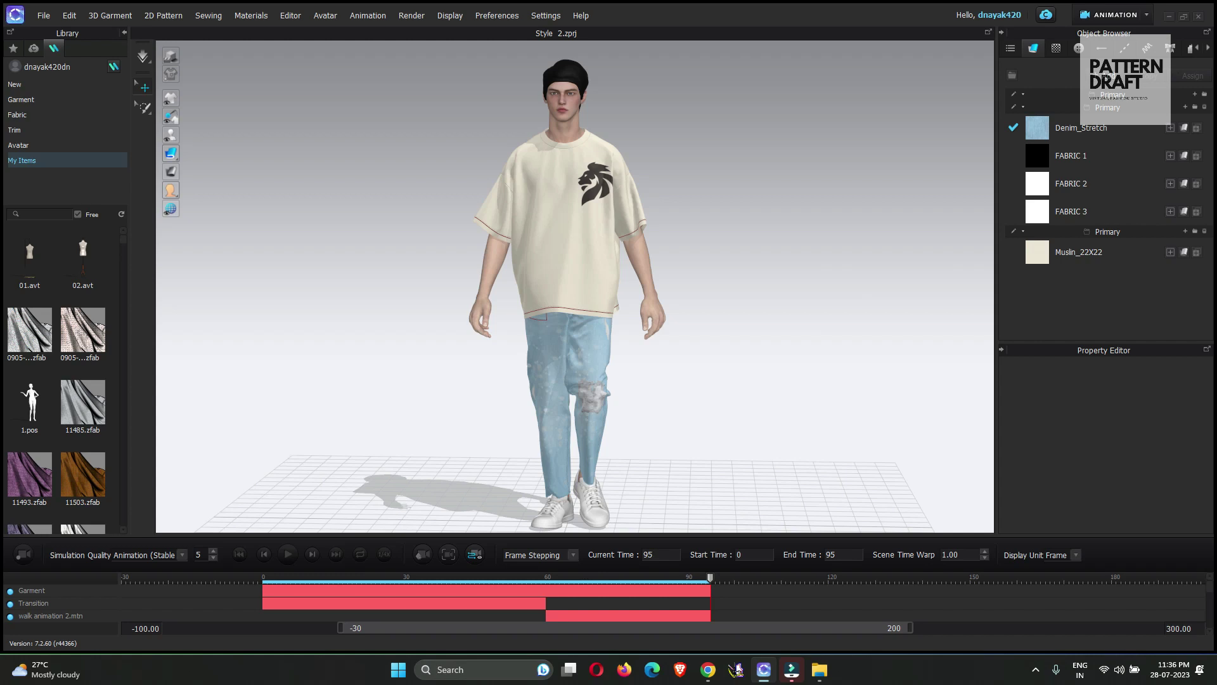
# - Set the animation's start time to frame 60
pyautogui.doubleClick(750, 554)
pyautogui.write('60')
pyautogui.press('Return')
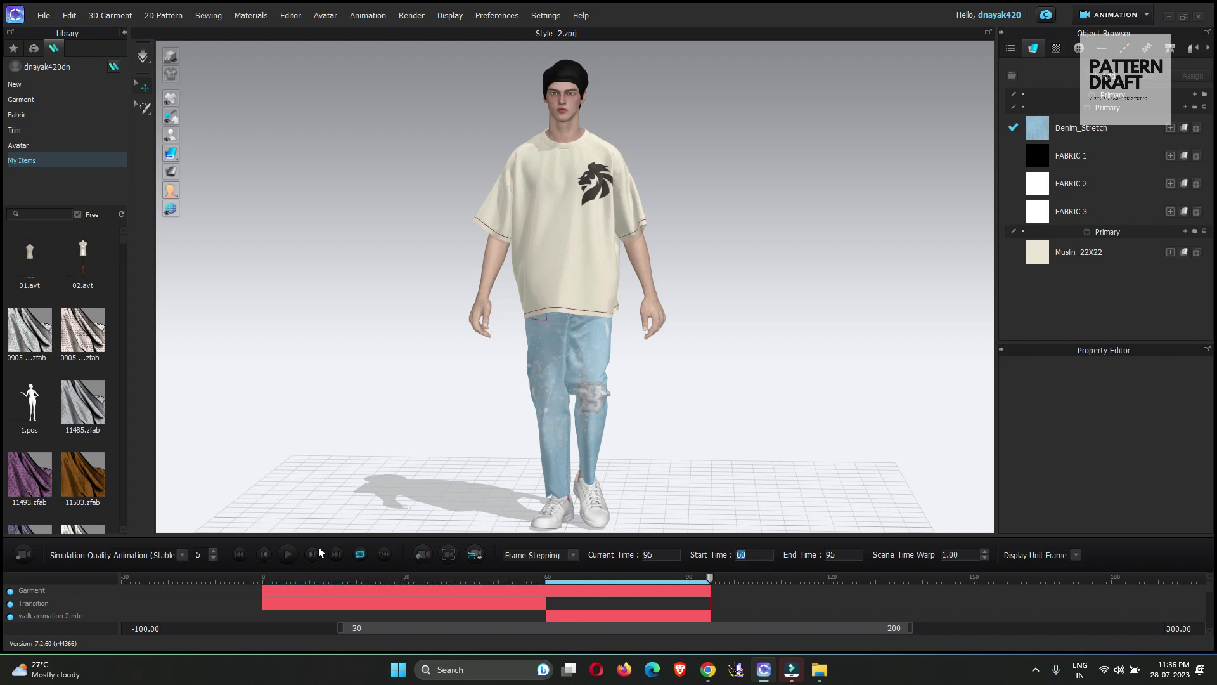
# - Play the recorded animation from its start frame with repeat enabled at 1x speed
pyautogui.click(242, 555)
pyautogui.click(383, 556)
pyautogui.click(392, 496)
pyautogui.click(360, 556)
pyautogui.click(288, 555)
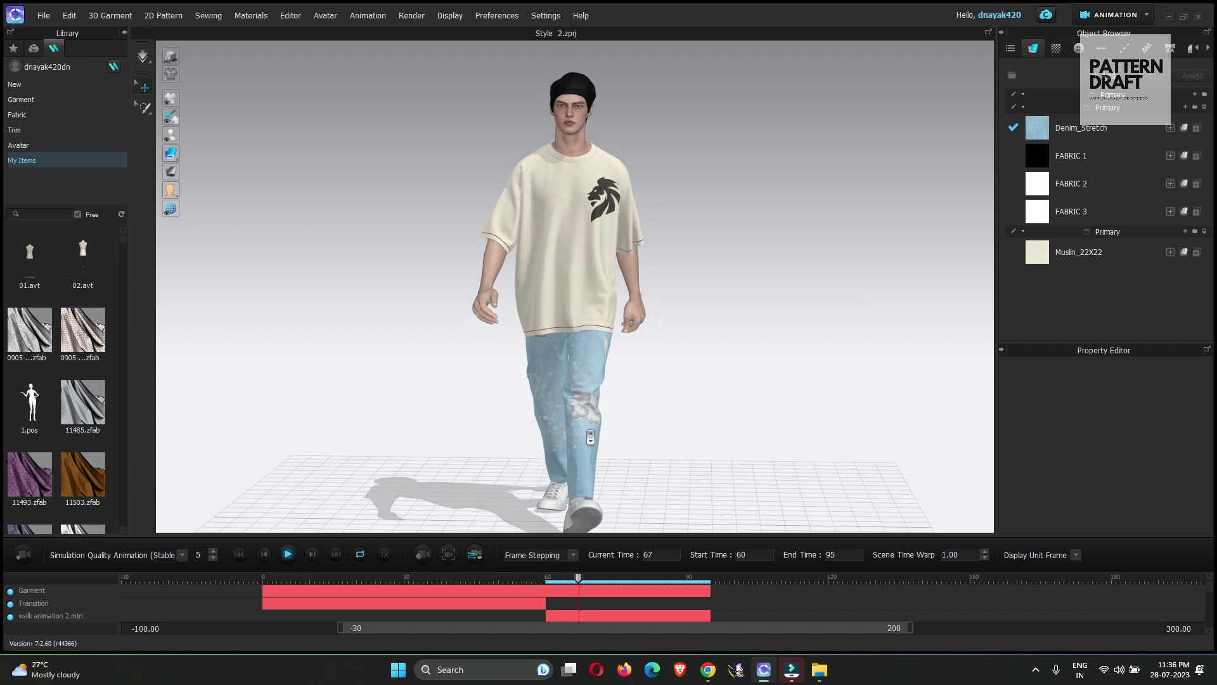
pyautogui.scroll(-2, 574, 418)
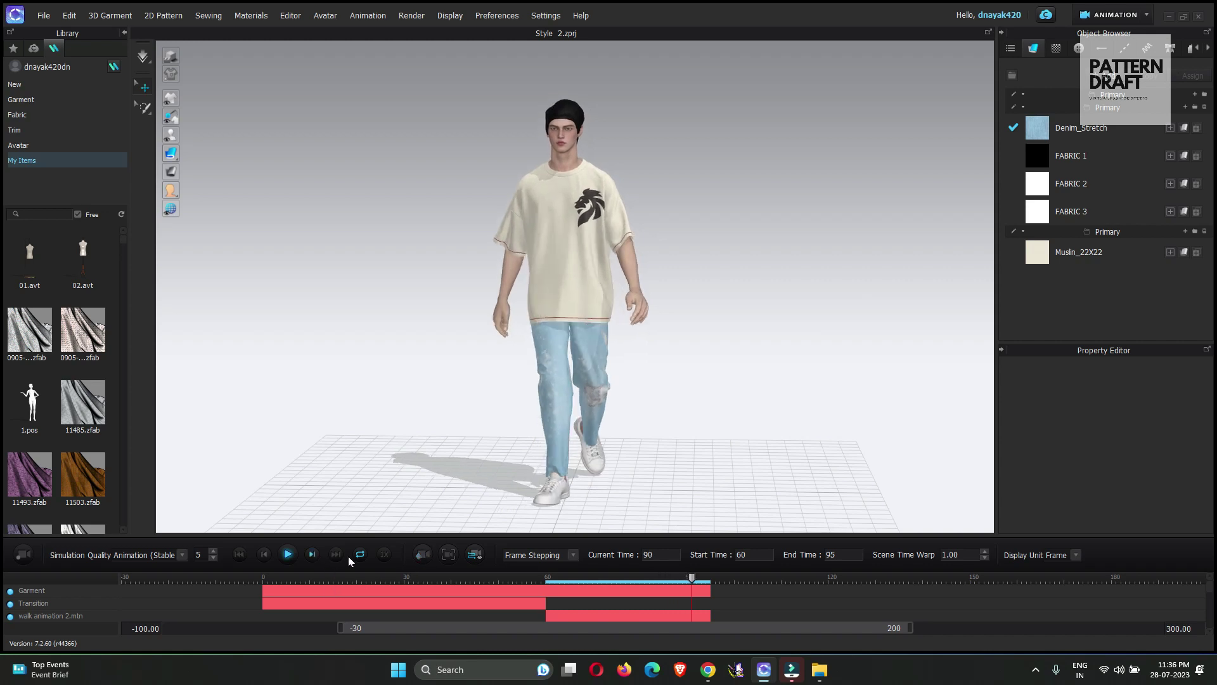
# - Set the playback speed to 2x and examine the dressed avatar from both sides
pyautogui.click(384, 555)
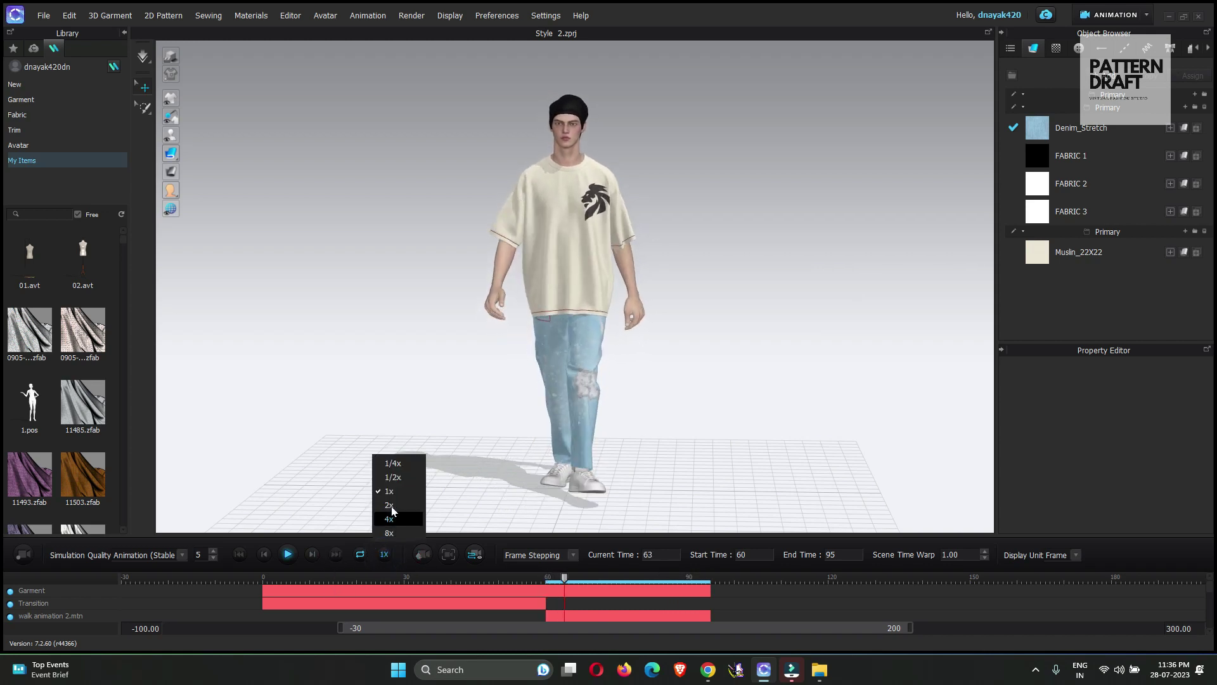
pyautogui.click(389, 505)
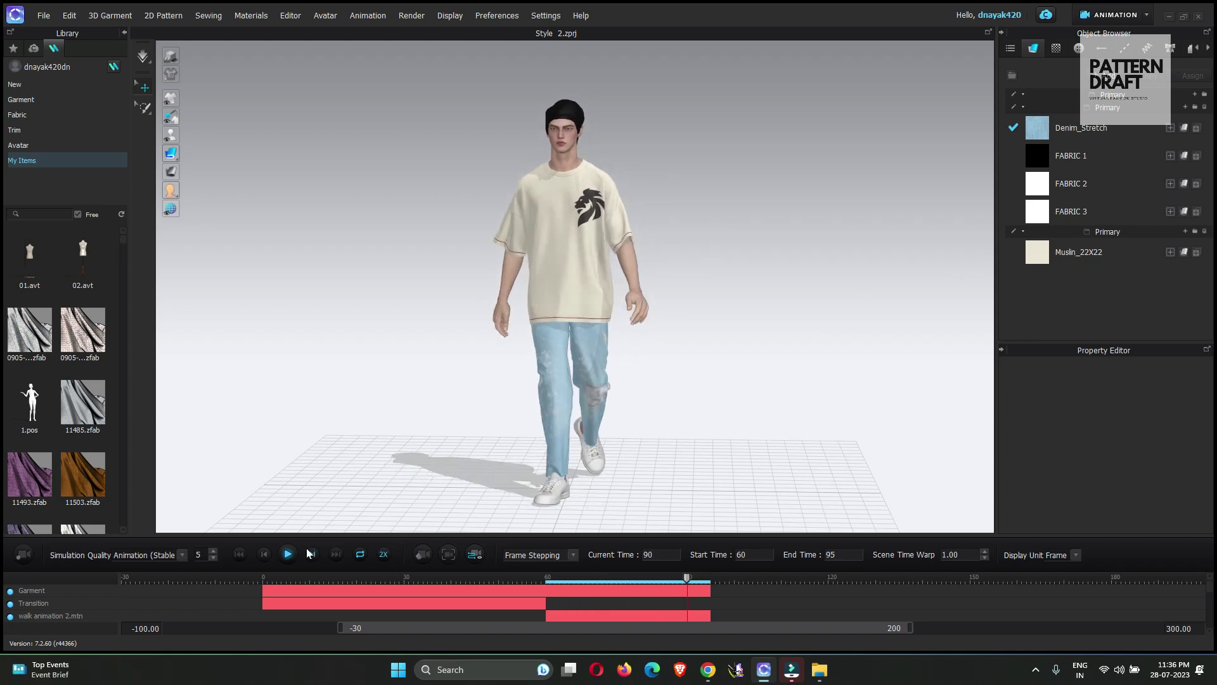
pyautogui.moveTo(437, 416); pyautogui.dragTo(480, 424, button='right')
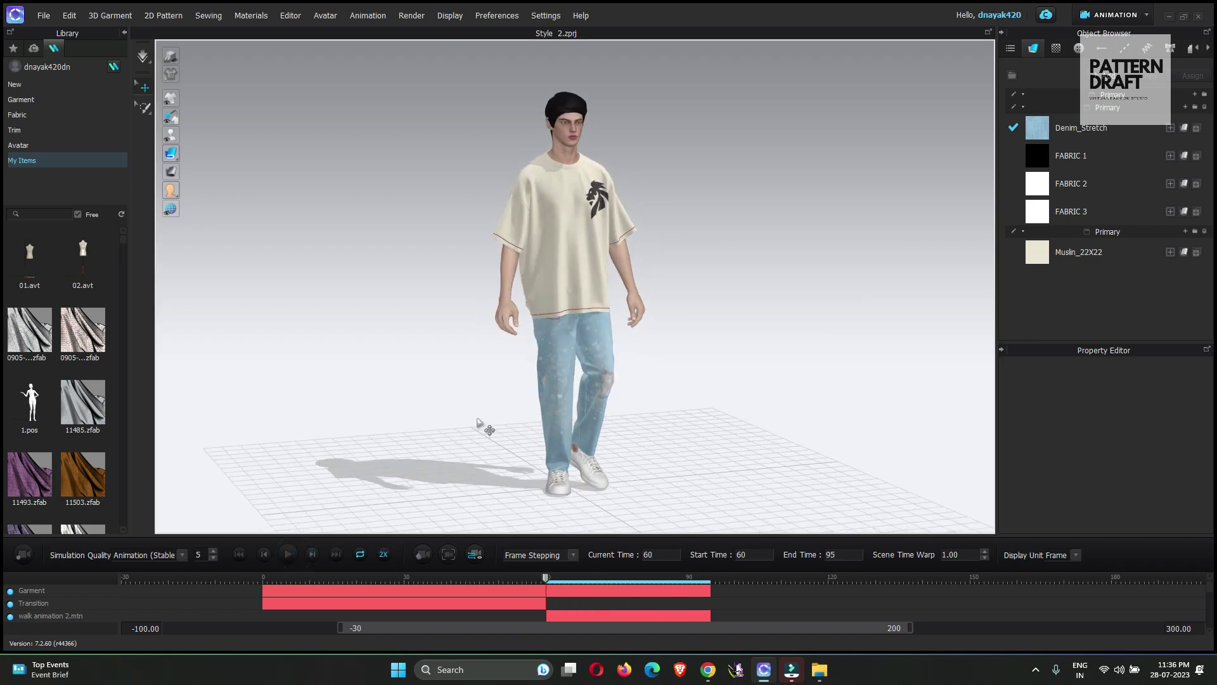
pyautogui.moveTo(780, 405); pyautogui.dragTo(686, 409, button='right')
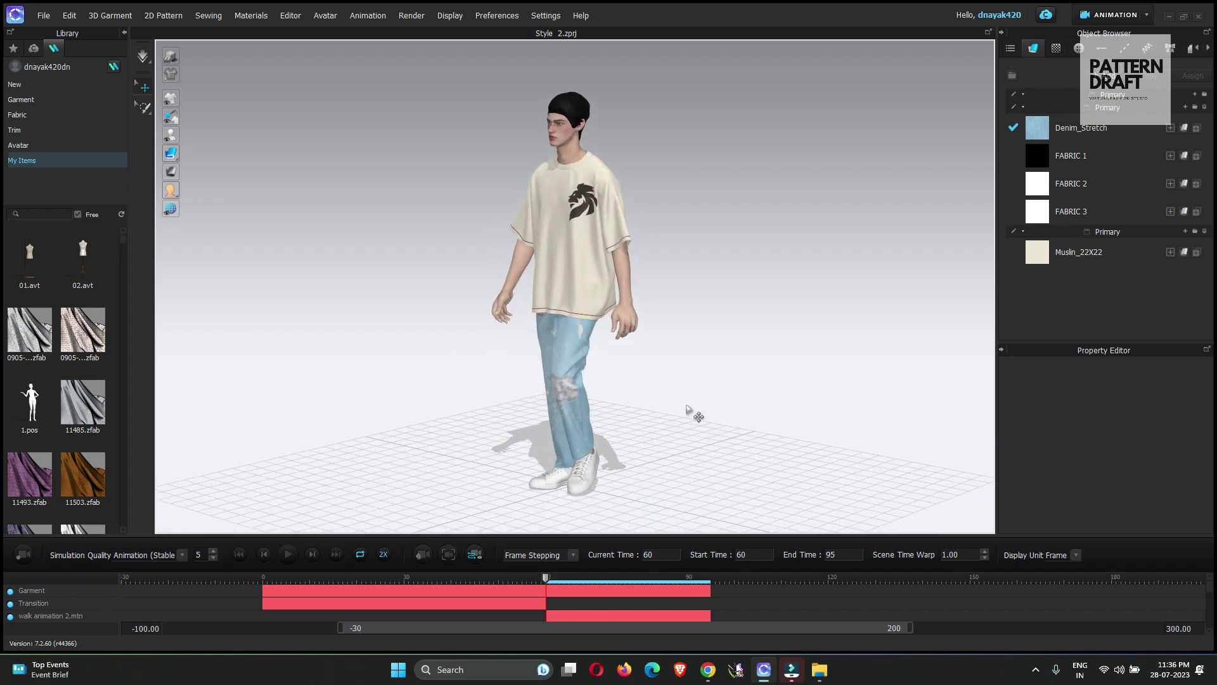